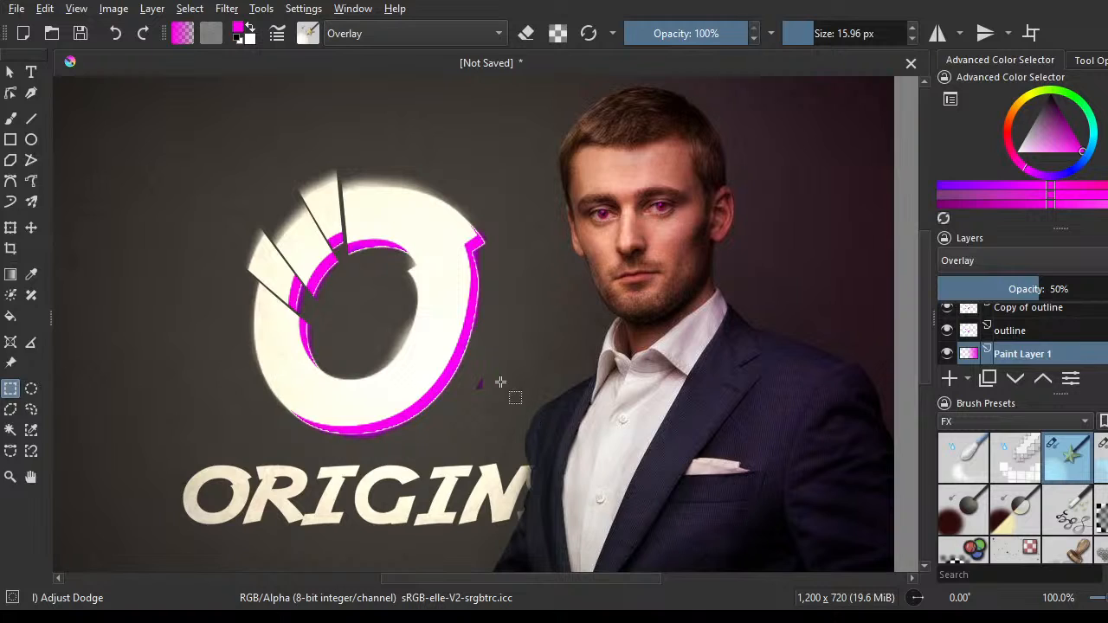
scroll(544, 329, "down", 1)
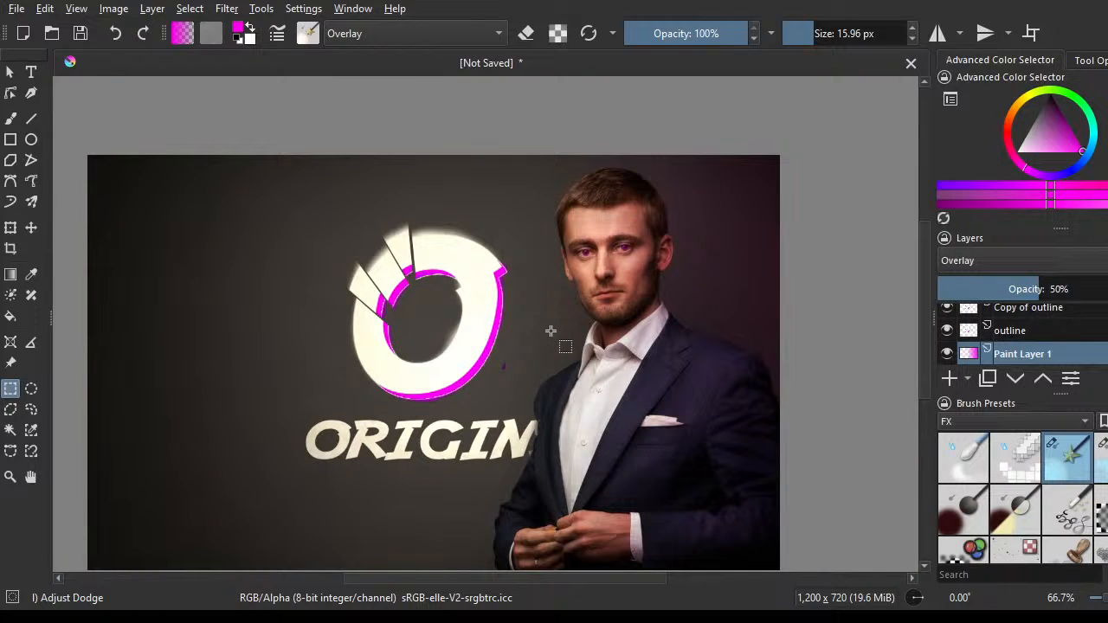
scroll(551, 331, "up", 1)
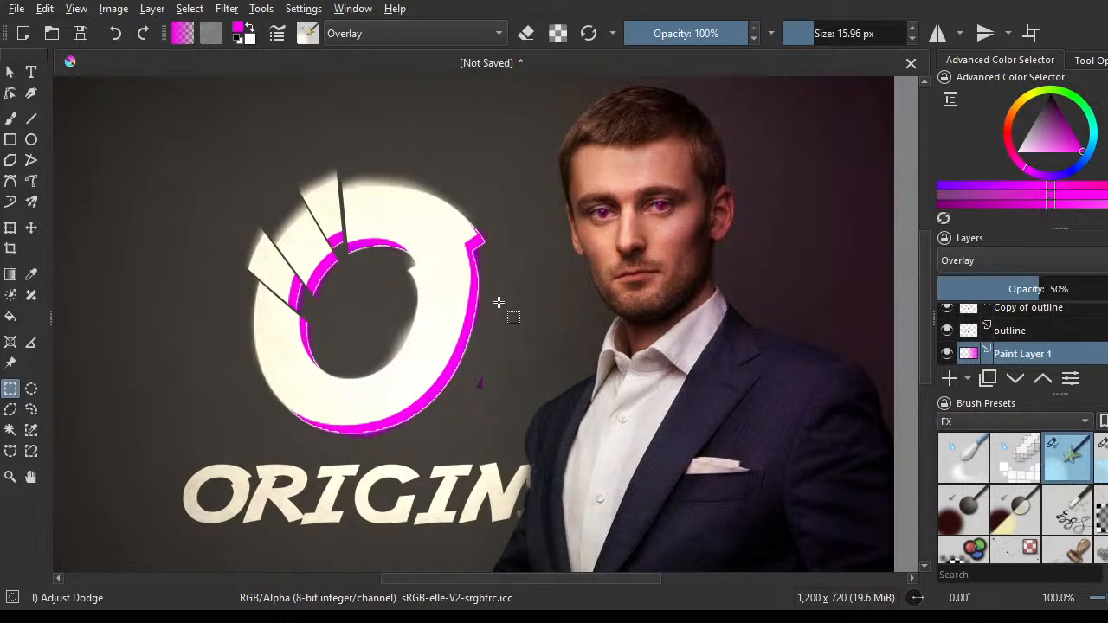
scroll(509, 295, "down", 1)
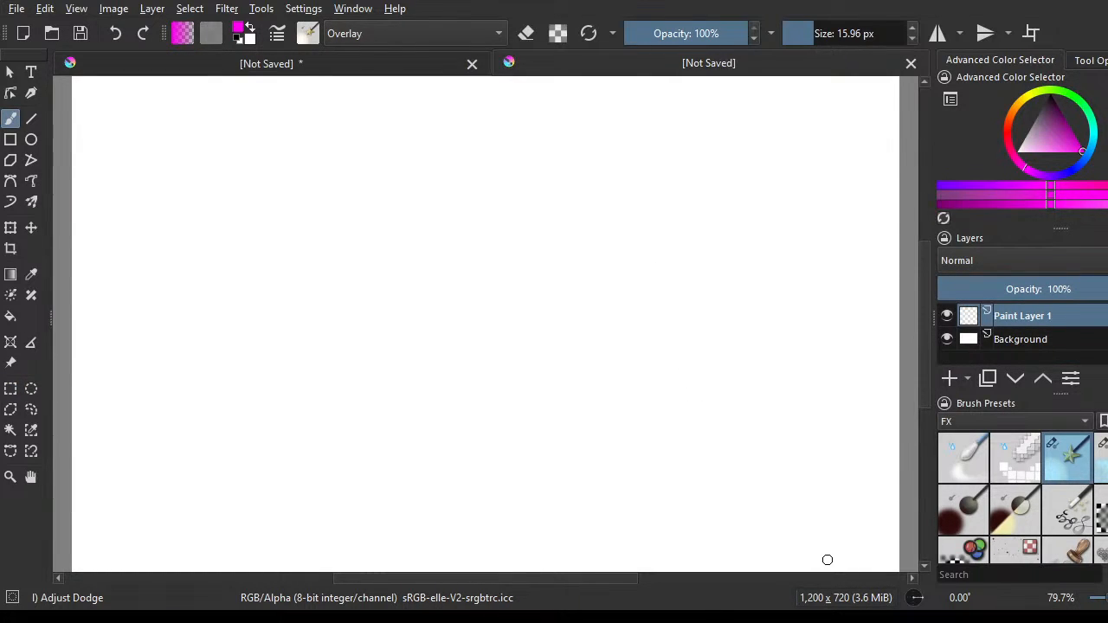
scroll(487, 307, "down", 1)
scroll(487, 306, "down", 1)
scroll(488, 307, "up", 1)
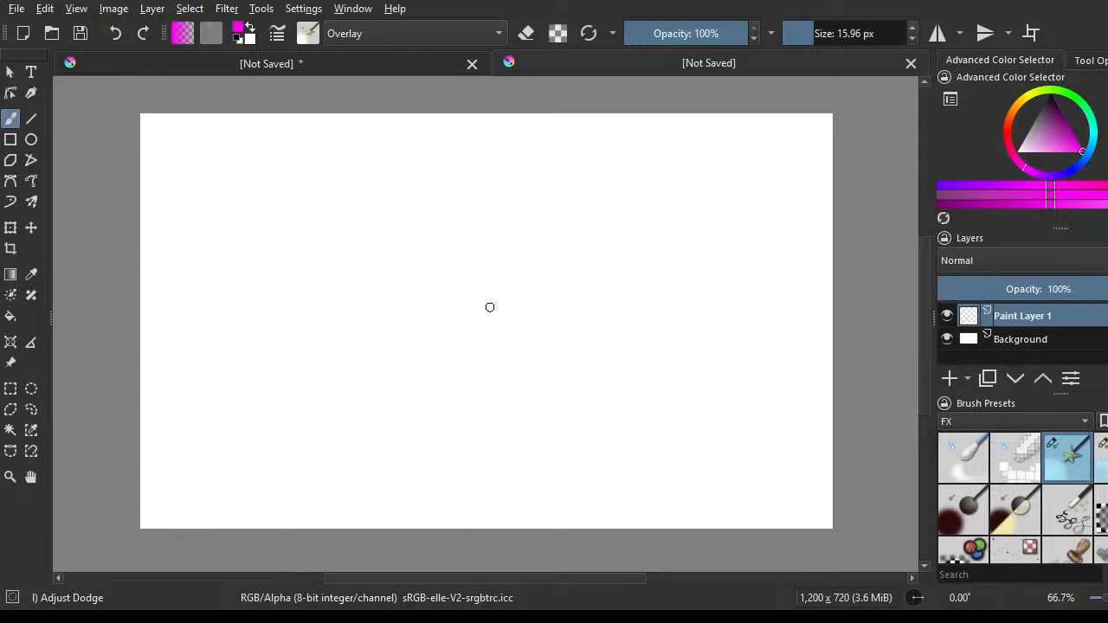
scroll(489, 307, "up", 1)
scroll(489, 308, "down", 1)
scroll(487, 306, "up", 1)
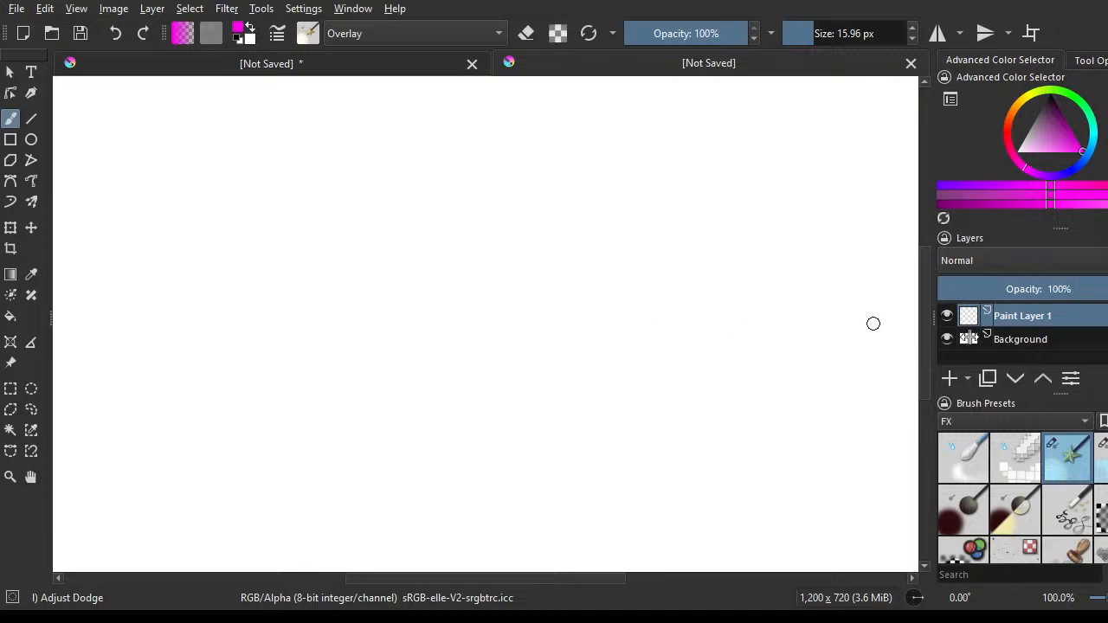
- Remove the white Background layer and set up an empty Background layer with a paint layer above it
left_click(1078, 341)
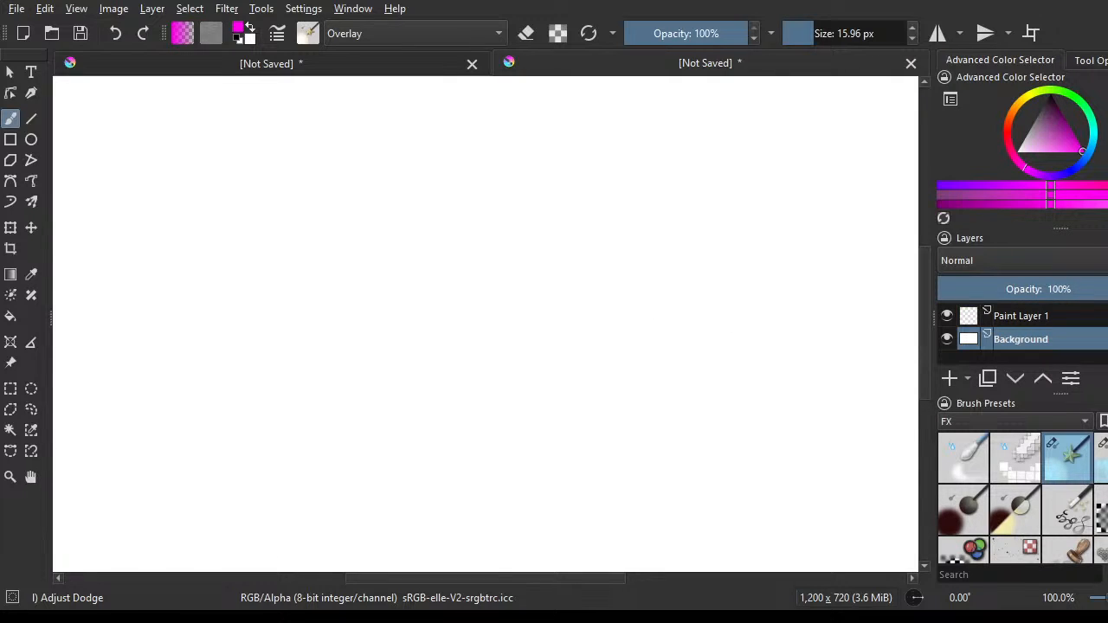
key("shift+Delete")
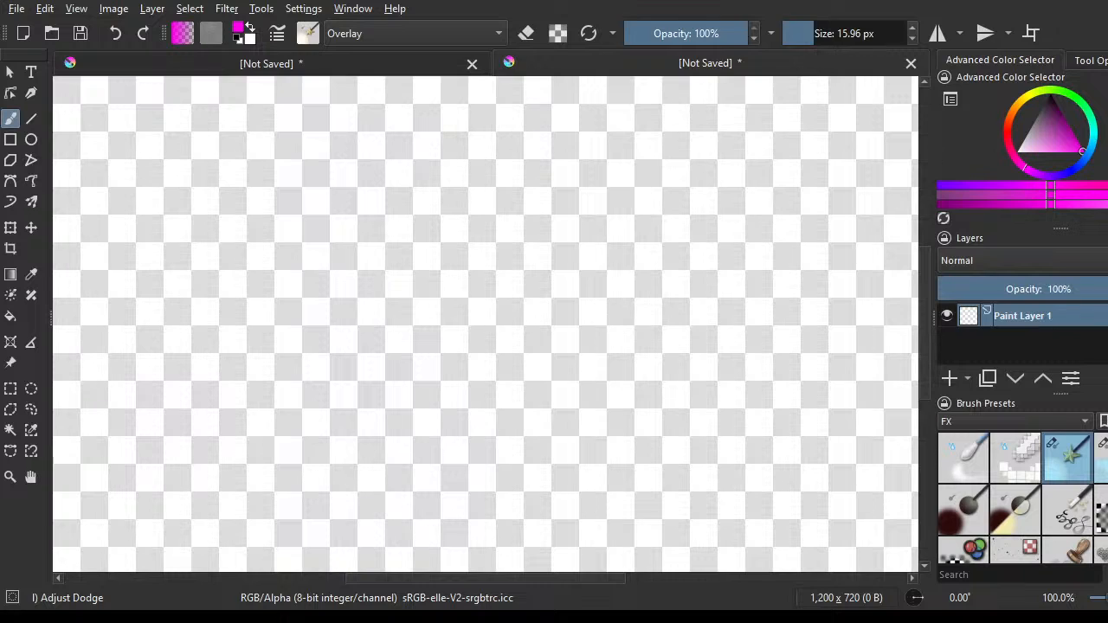
key("shift+Delete")
left_click(947, 381)
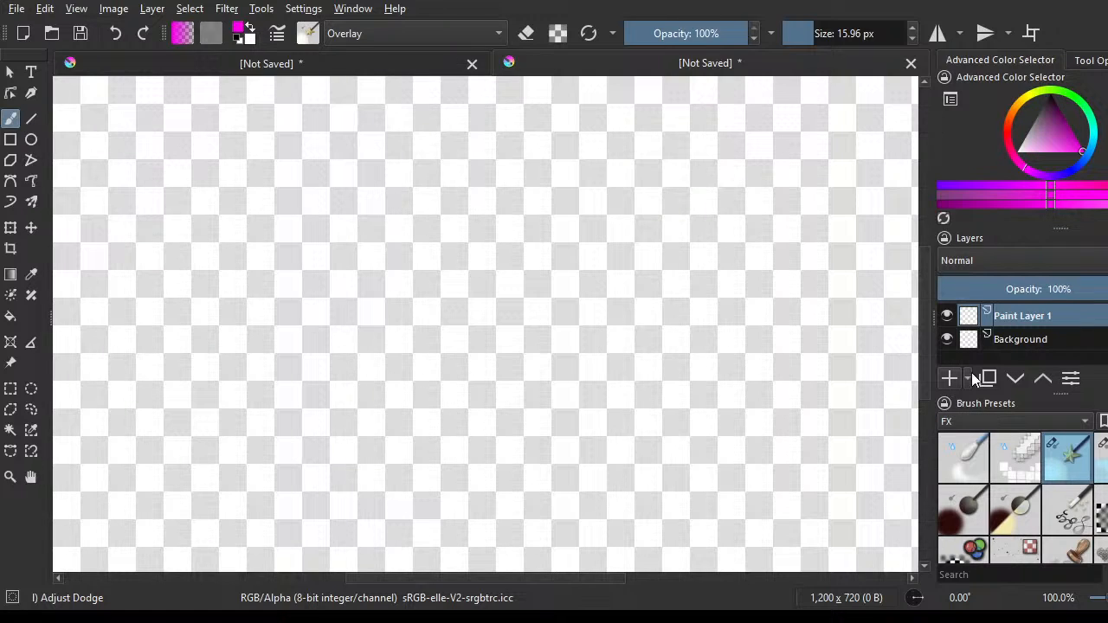
- Rename the upper paint layer as outline
double_click(1029, 316)
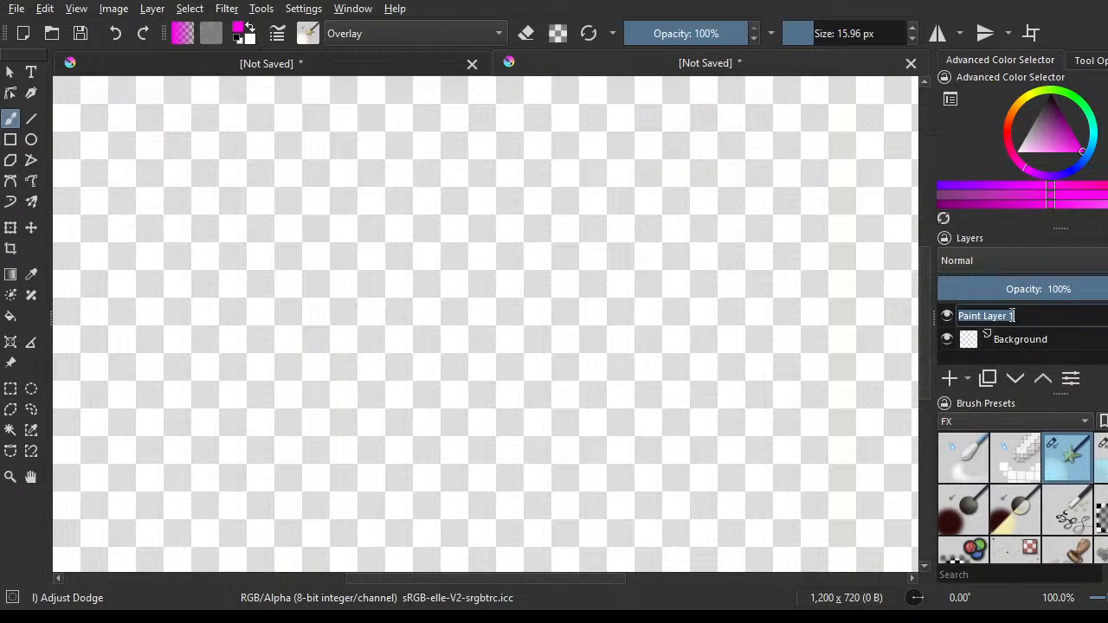
key("BackSpace")
type("outline")
key("Return")
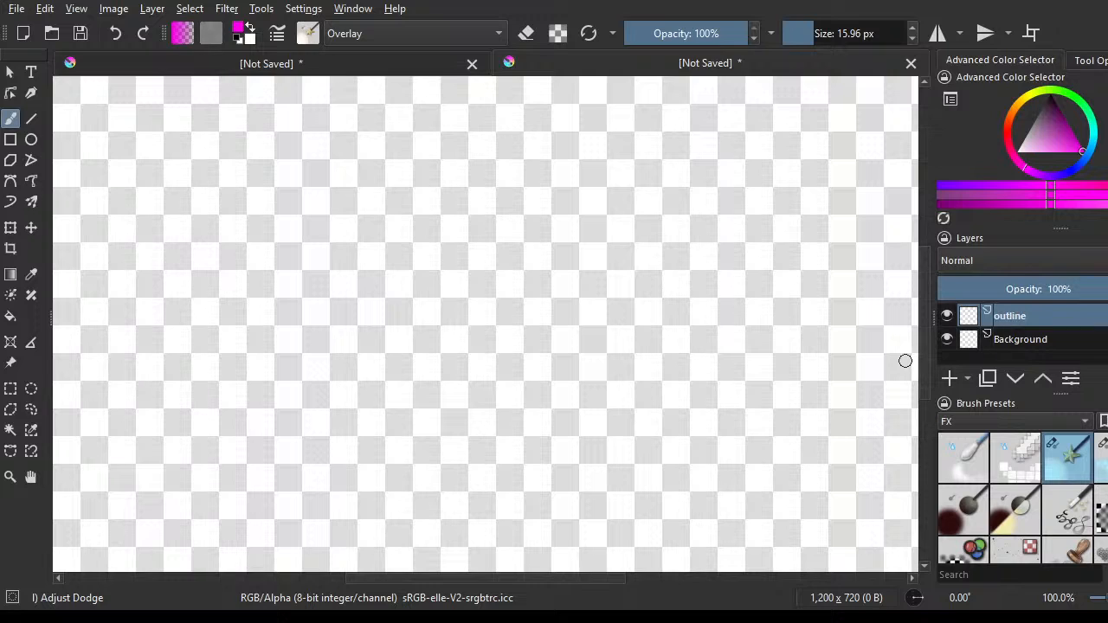
- Fill the Background layer with solid black
left_click(1015, 340)
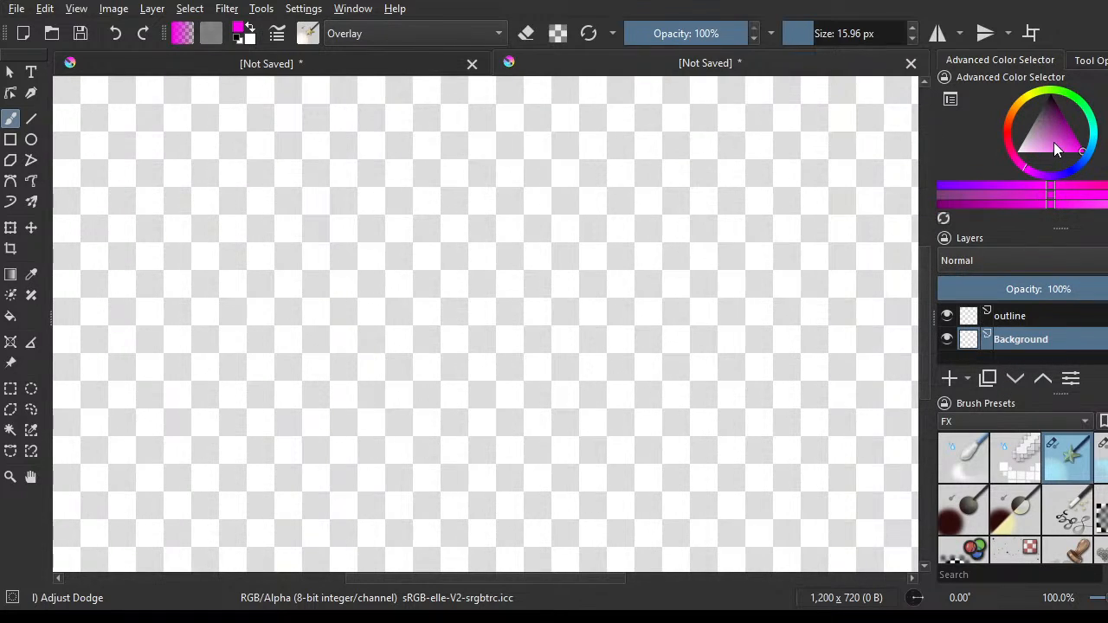
left_click_drag(1054, 142, 1053, 91)
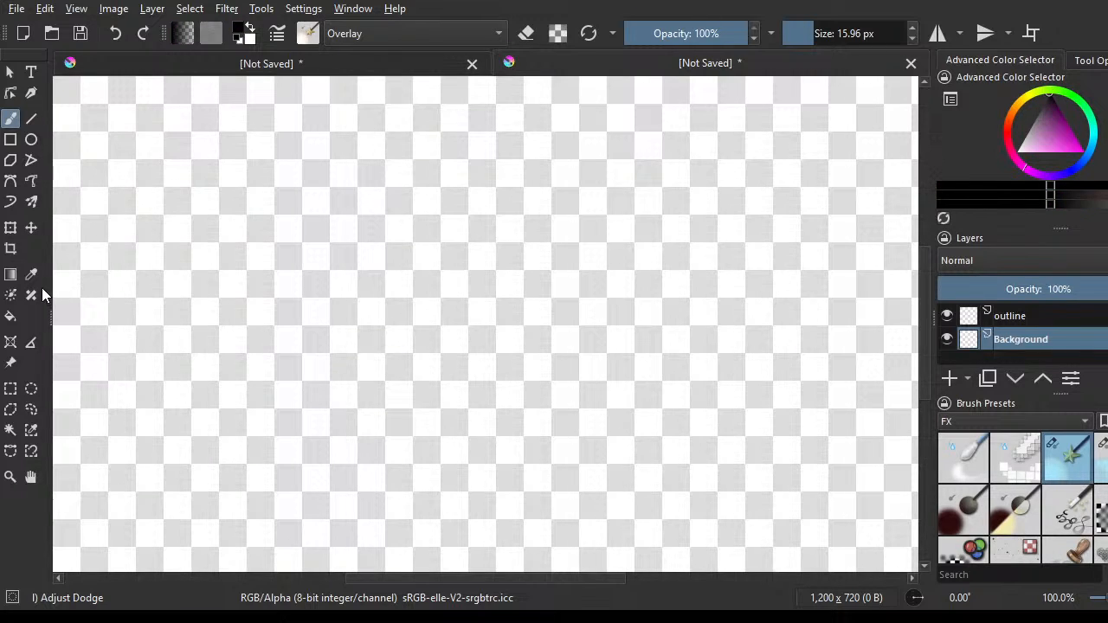
left_click(11, 317)
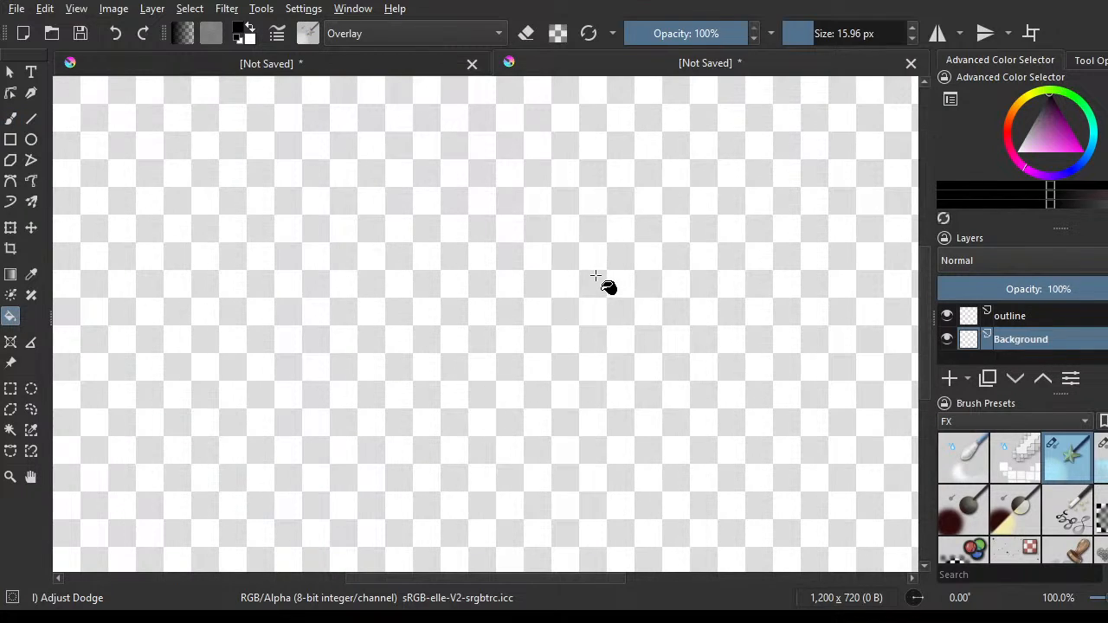
left_click(595, 277)
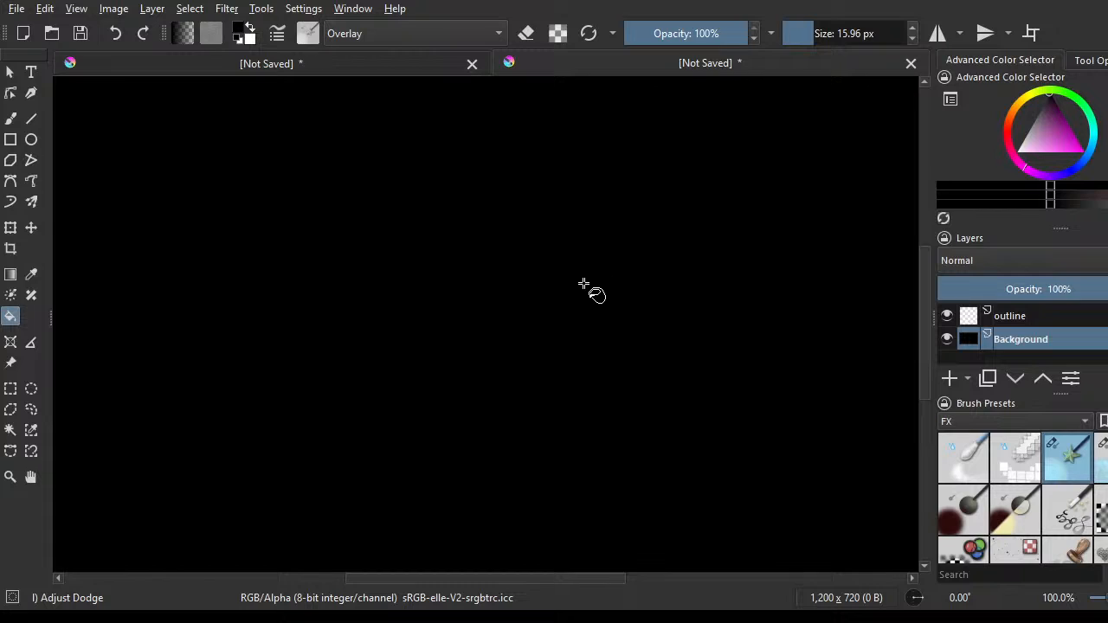
scroll(598, 287, "down", 1)
scroll(641, 313, "up", 1)
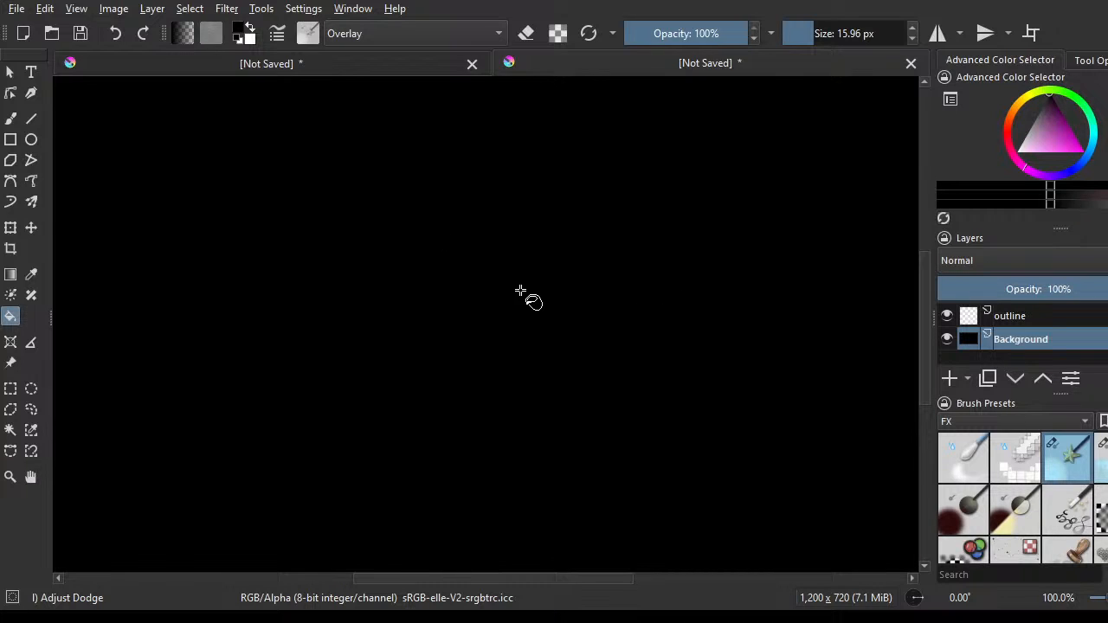
scroll(527, 297, "down", 1)
scroll(528, 275, "up", 1)
- Add the text ORIGINGS above the outline layer in large white letters with a heavy, slanted comic-style font
left_click(1016, 321)
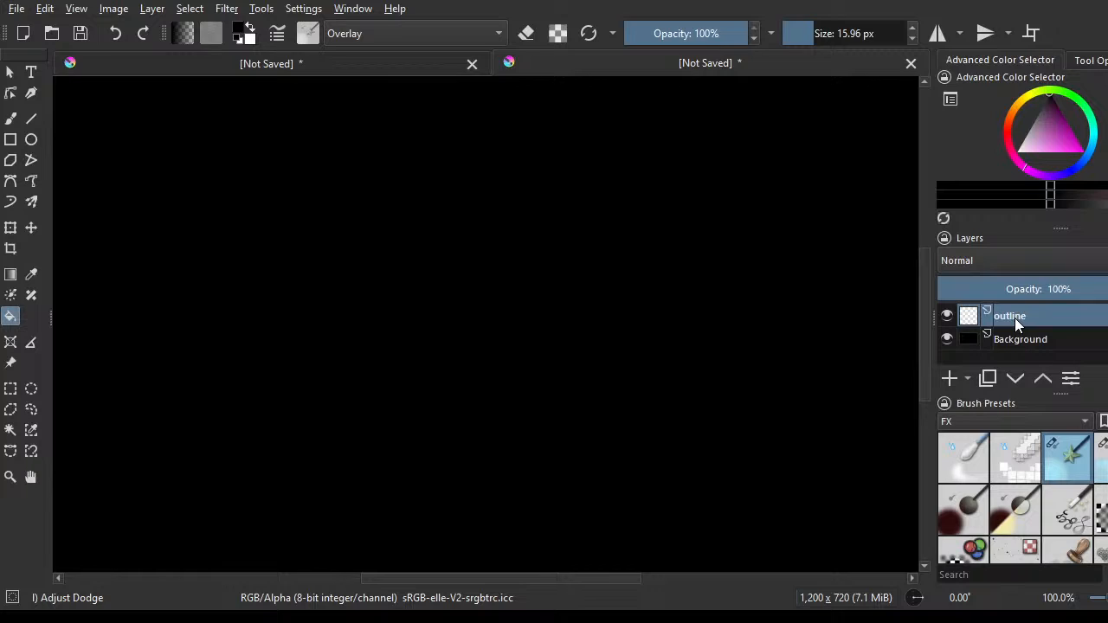
scroll(668, 346, "down", 3)
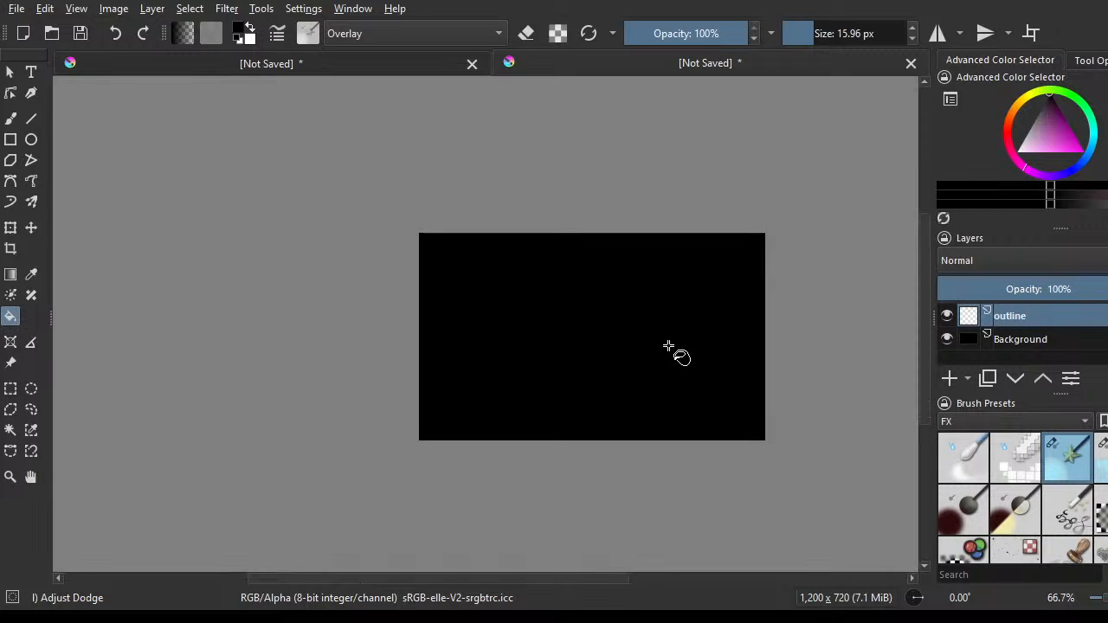
scroll(668, 347, "up", 3)
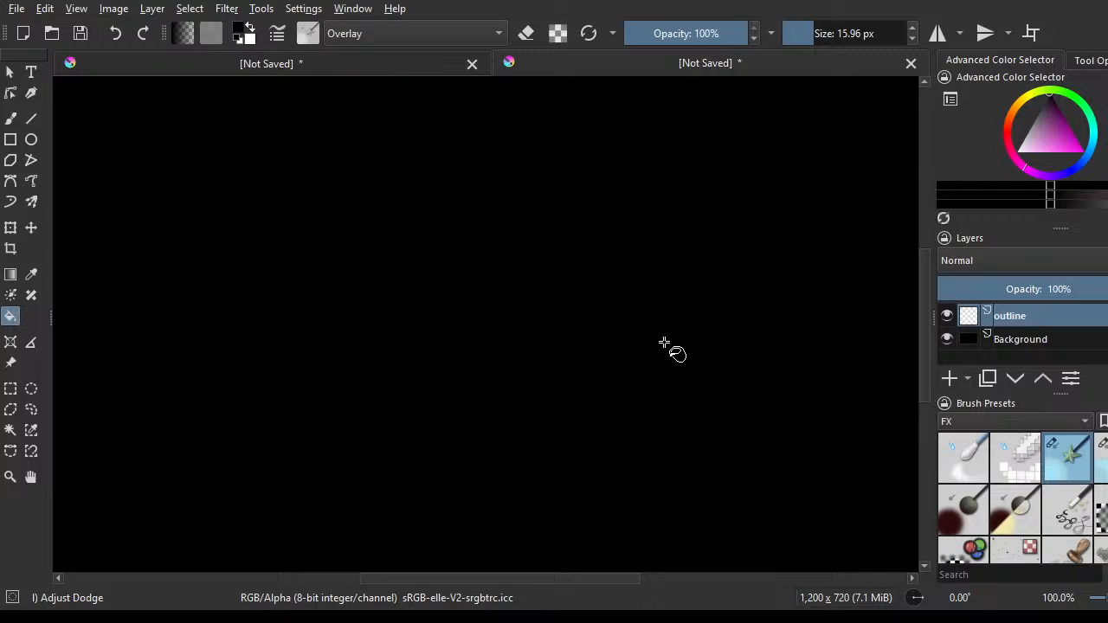
left_click(28, 74)
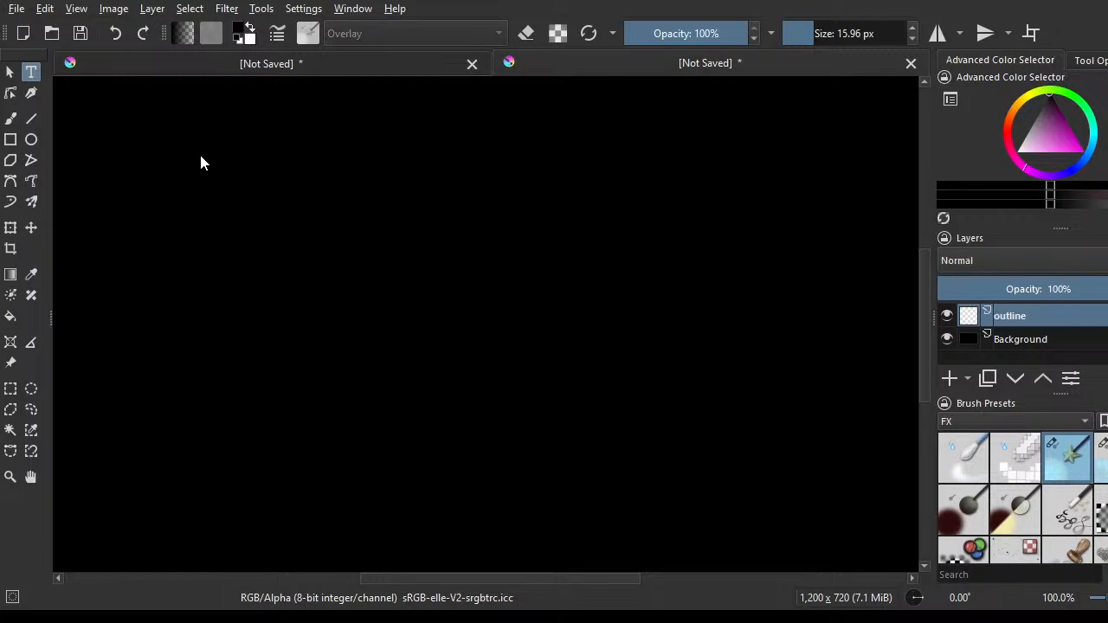
left_click_drag(197, 153, 660, 338)
left_click_drag(544, 351, 341, 276)
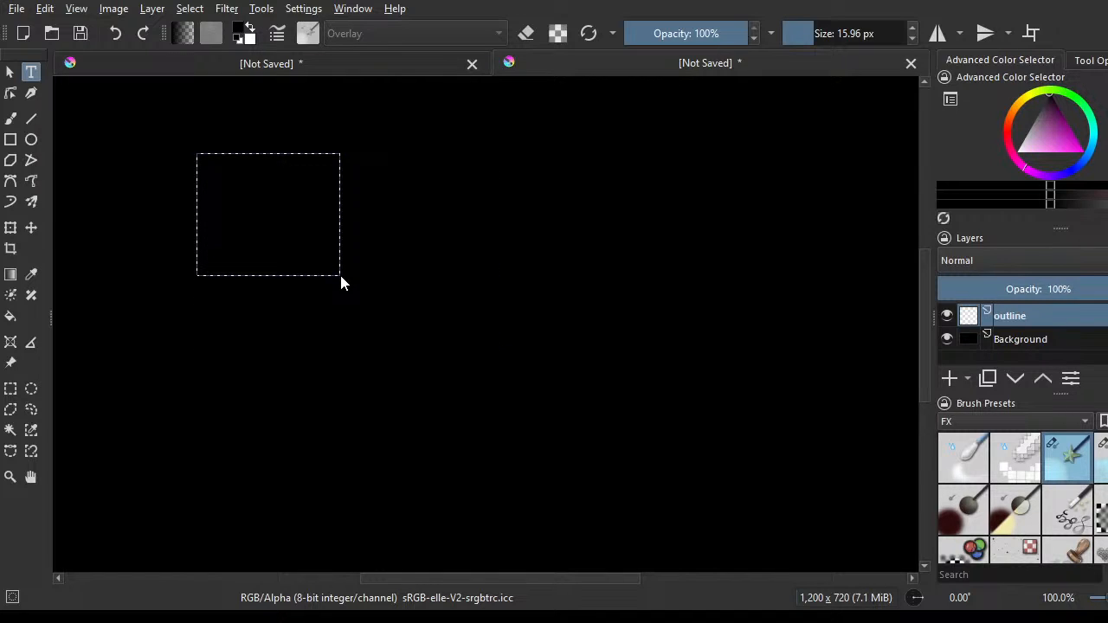
left_click_drag(341, 277, 636, 358)
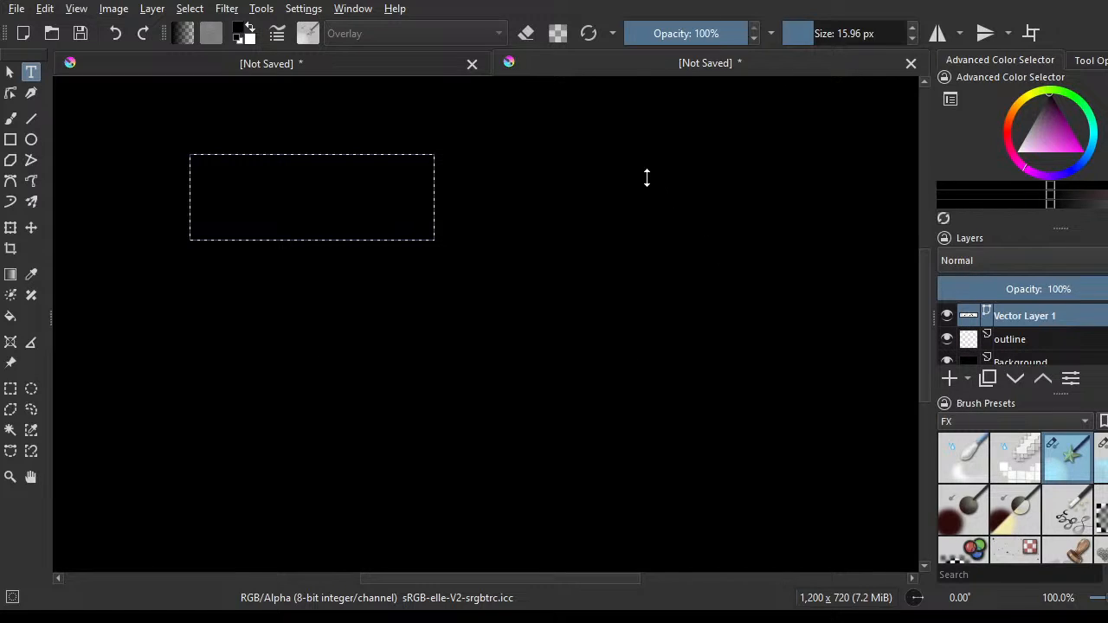
left_click(897, 557)
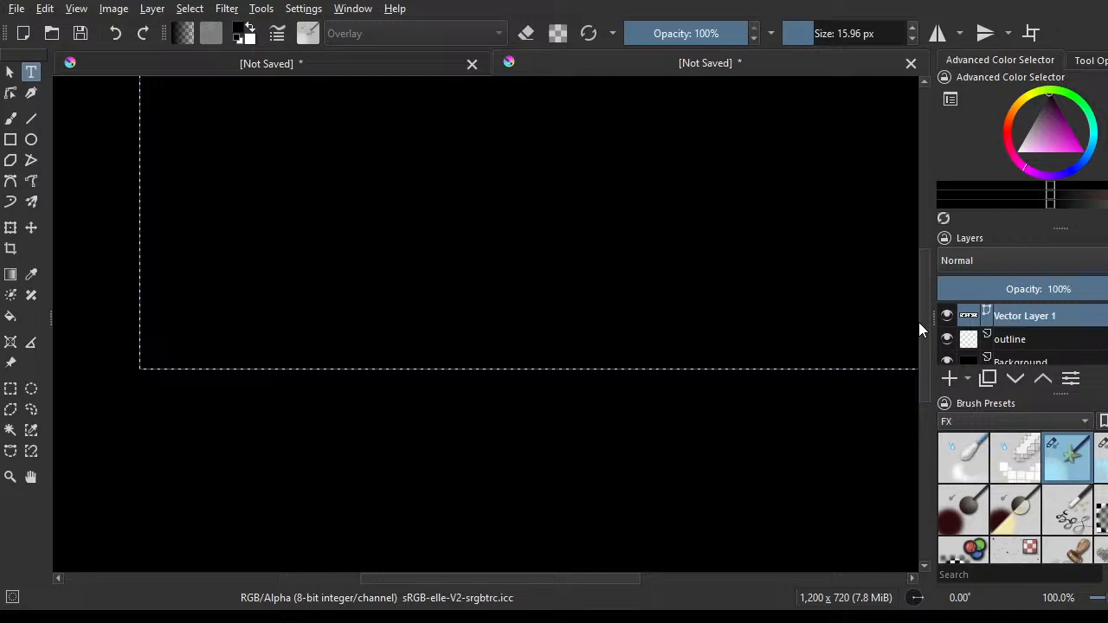
left_click(834, 589)
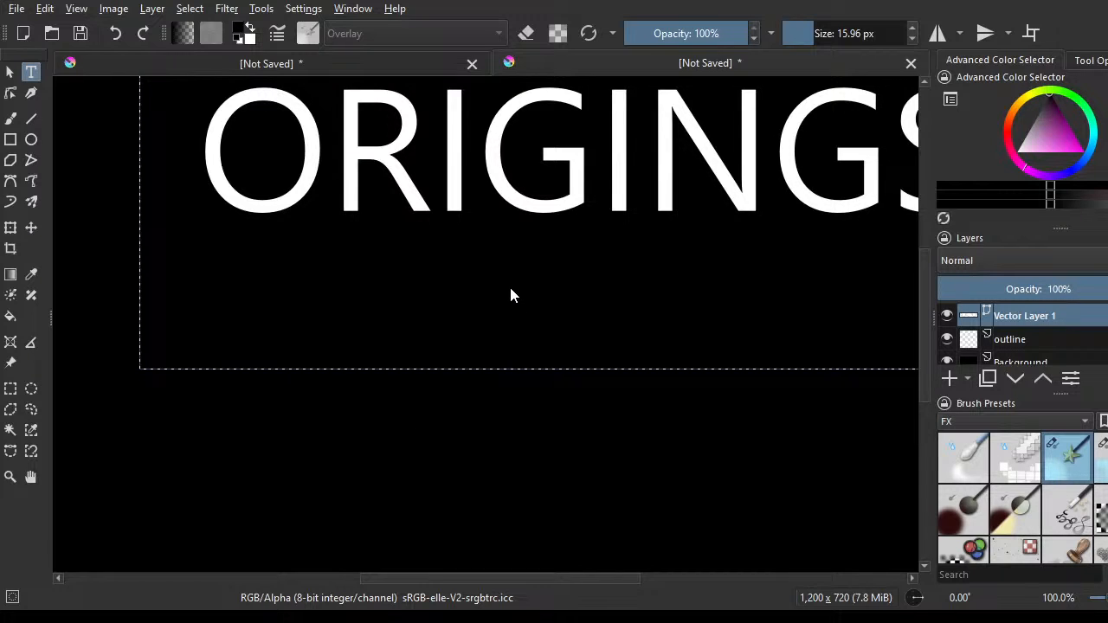
left_click(923, 431)
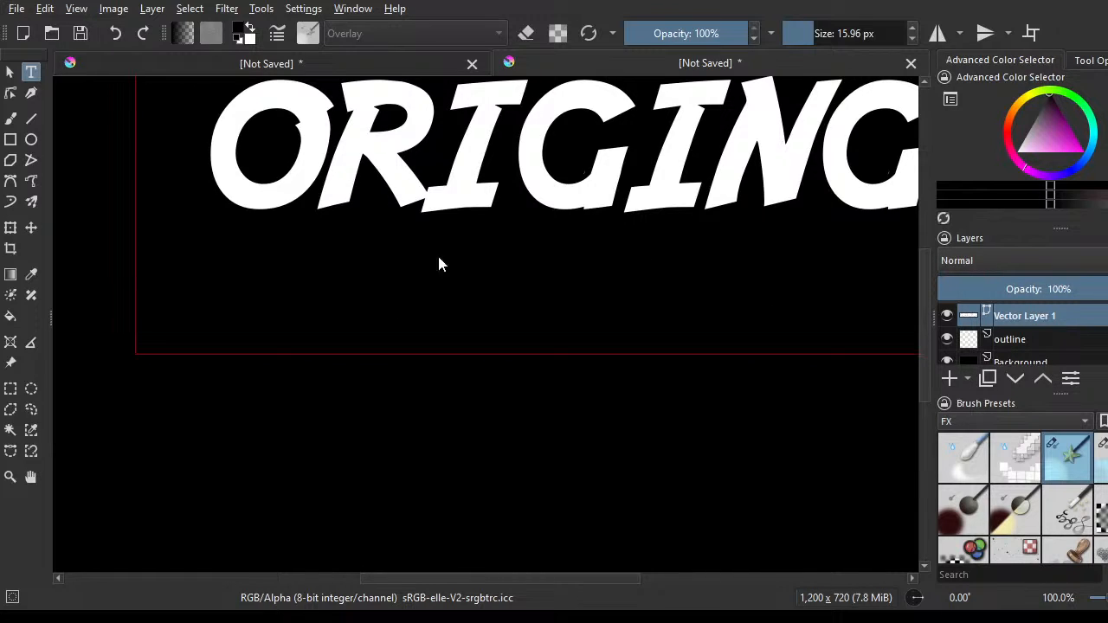
- Move the ORIGINGS text to the middle of the black canvas so that the whole word fits inside it
scroll(459, 260, "down", 2, "ctrl")
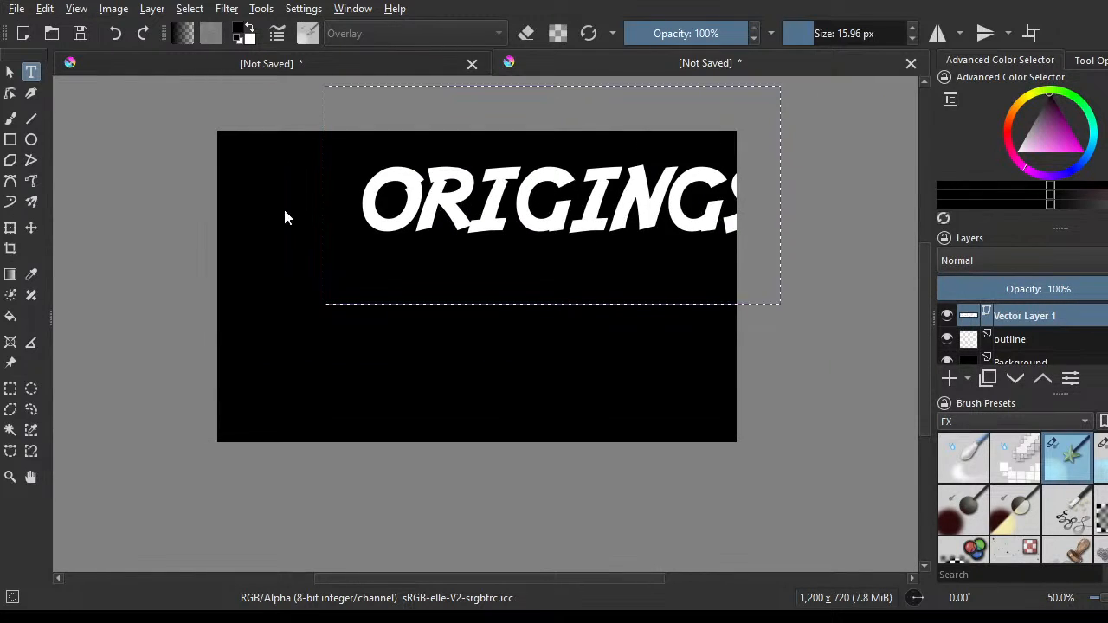
left_click(35, 229)
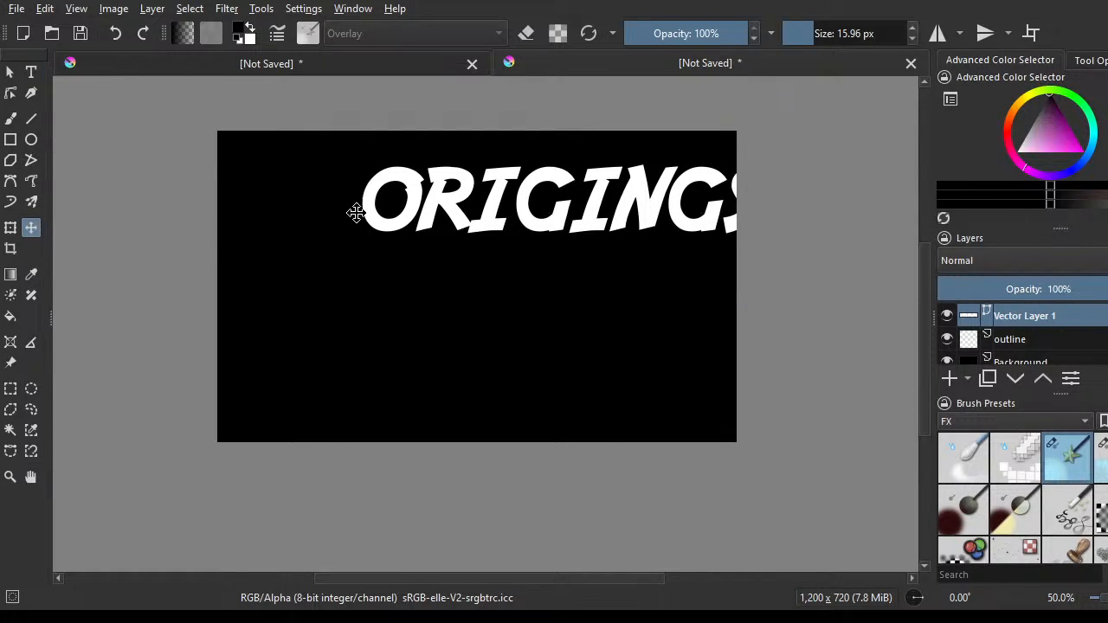
left_click_drag(460, 218, 394, 297)
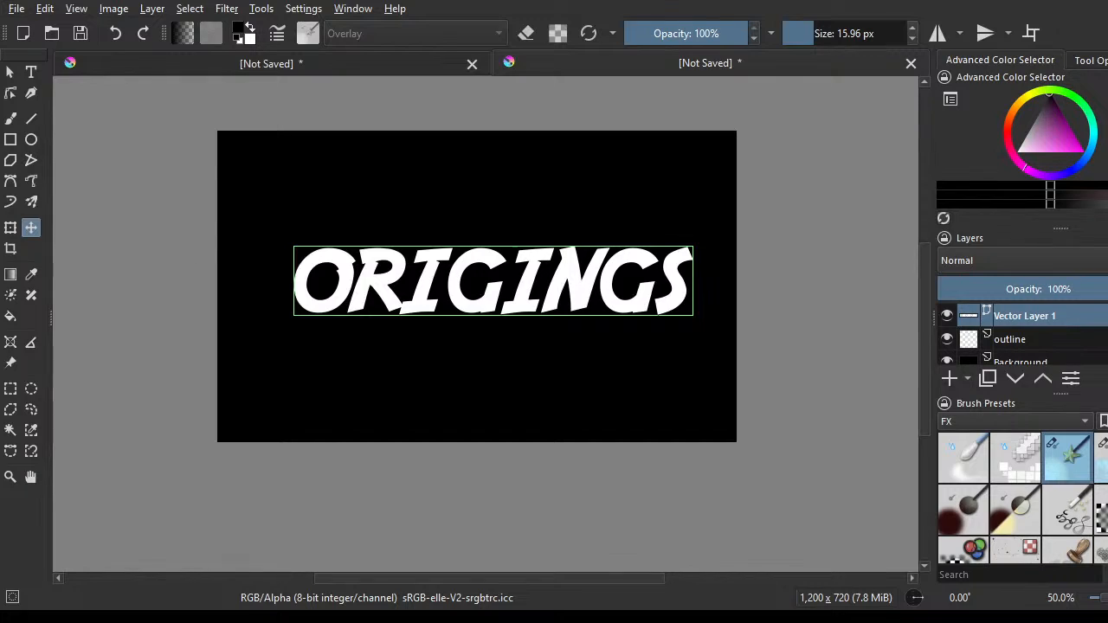
left_click_drag(527, 290, 497, 322)
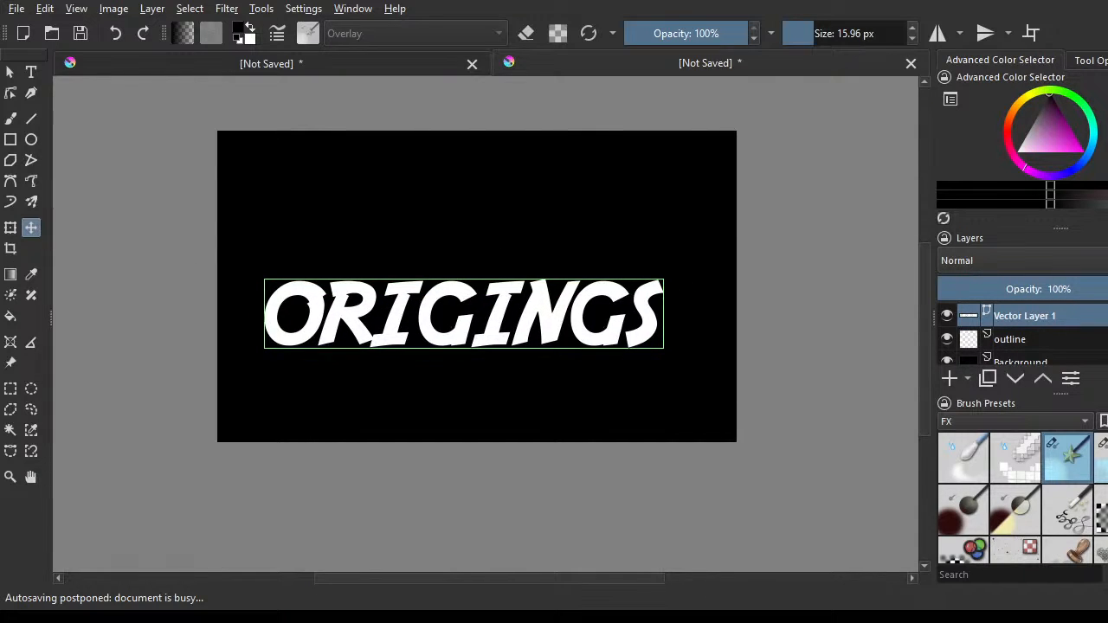
mouse_move(475, 311)
left_mouse_down()
mouse_move(493, 292)
mouse_move(476, 290)
left_mouse_up()
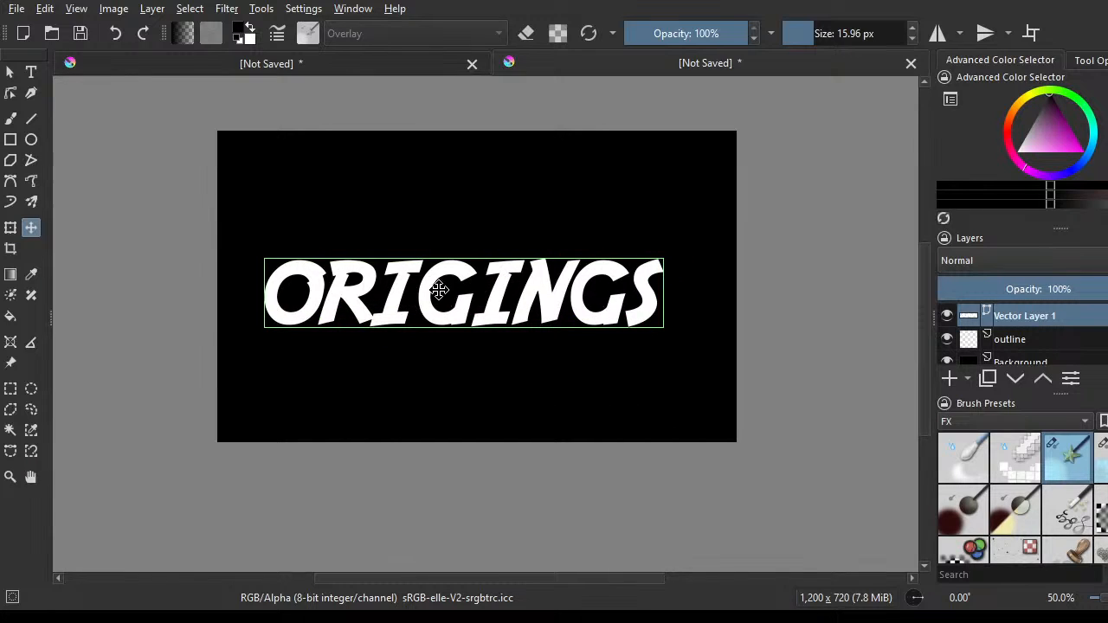
left_click_drag(491, 286, 497, 276)
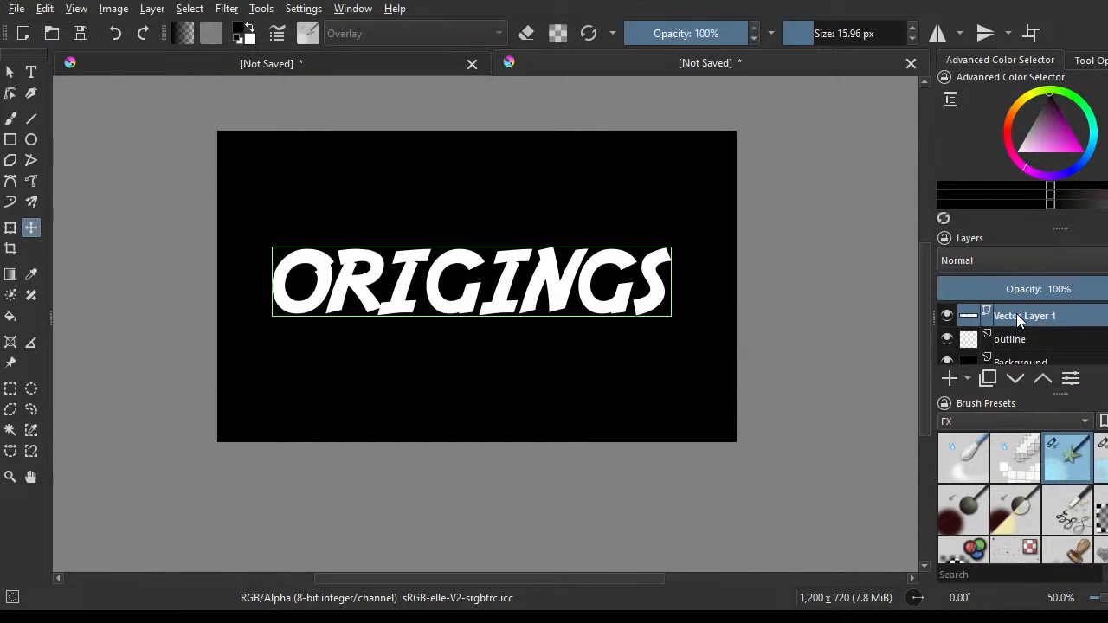
- Convert the text's vector layer to a paint layer and move the word slightly below the canvas centre
left_click(786, 315)
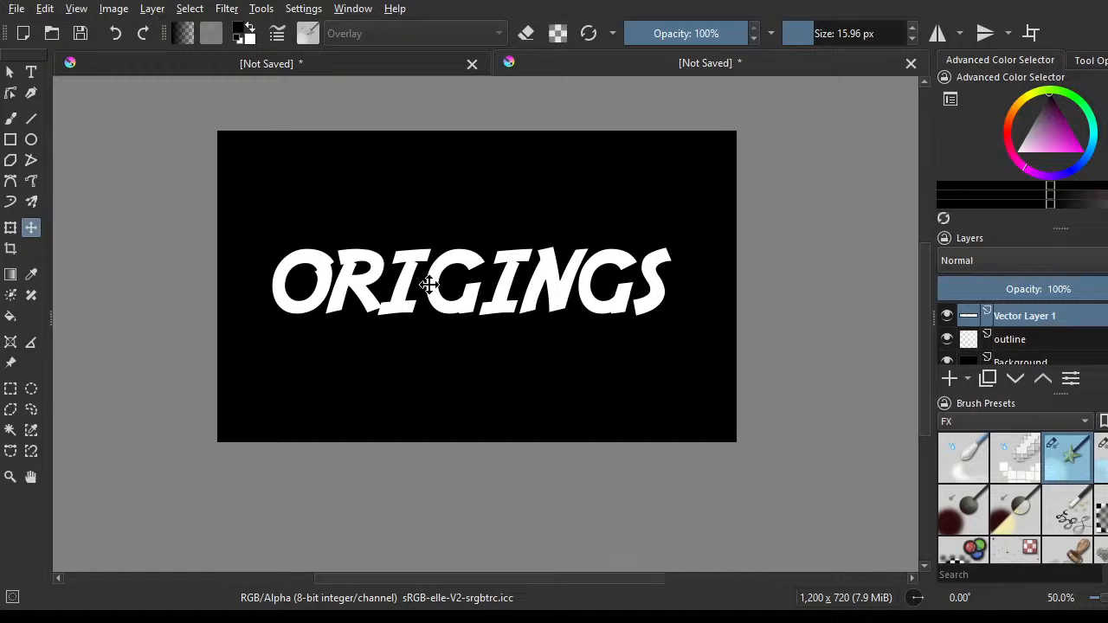
left_click_drag(425, 285, 397, 317)
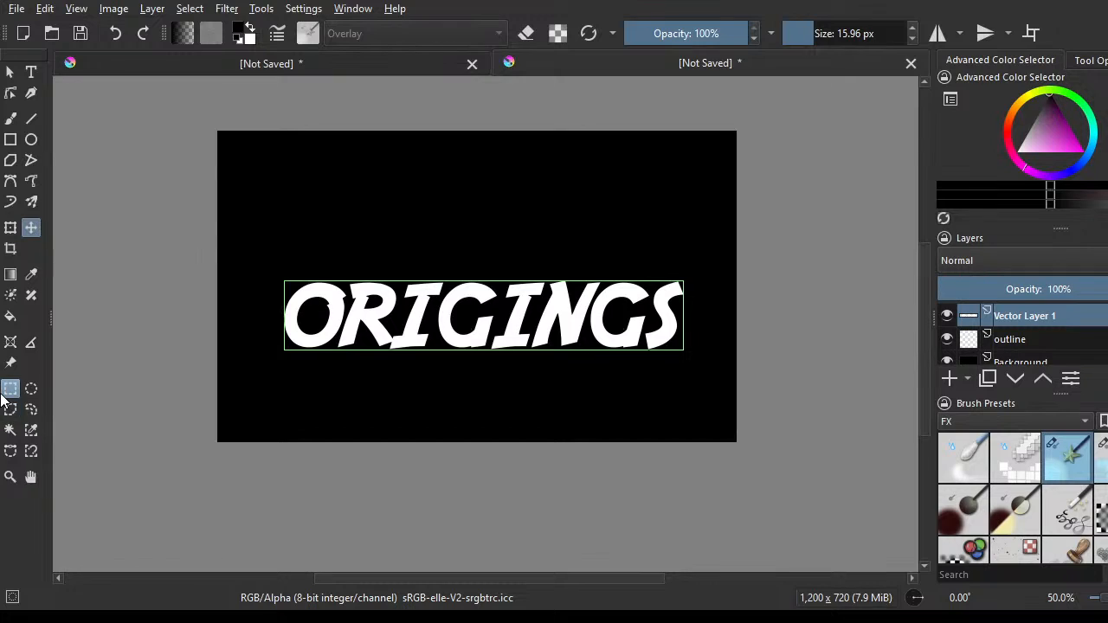
- Select only the letter O of the ORIGINGS text with a closed straight-sided outline drawn tightly between the O and the R
left_click(11, 451)
scroll(252, 302, "up", 2)
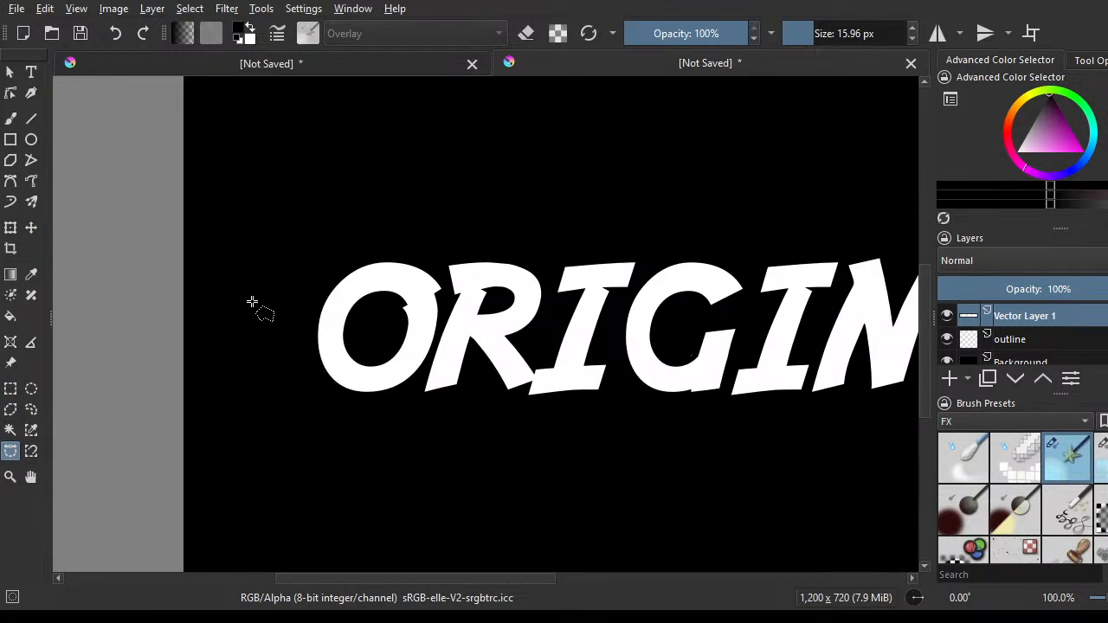
scroll(343, 242, "up", 1)
left_click(332, 231)
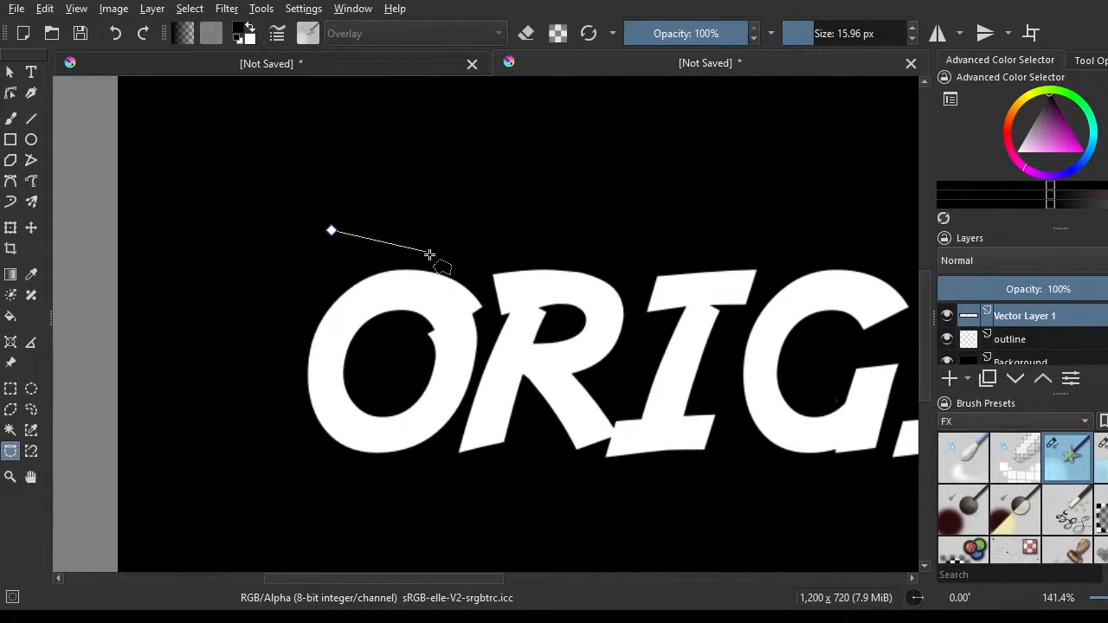
left_click(494, 318)
left_click(469, 402)
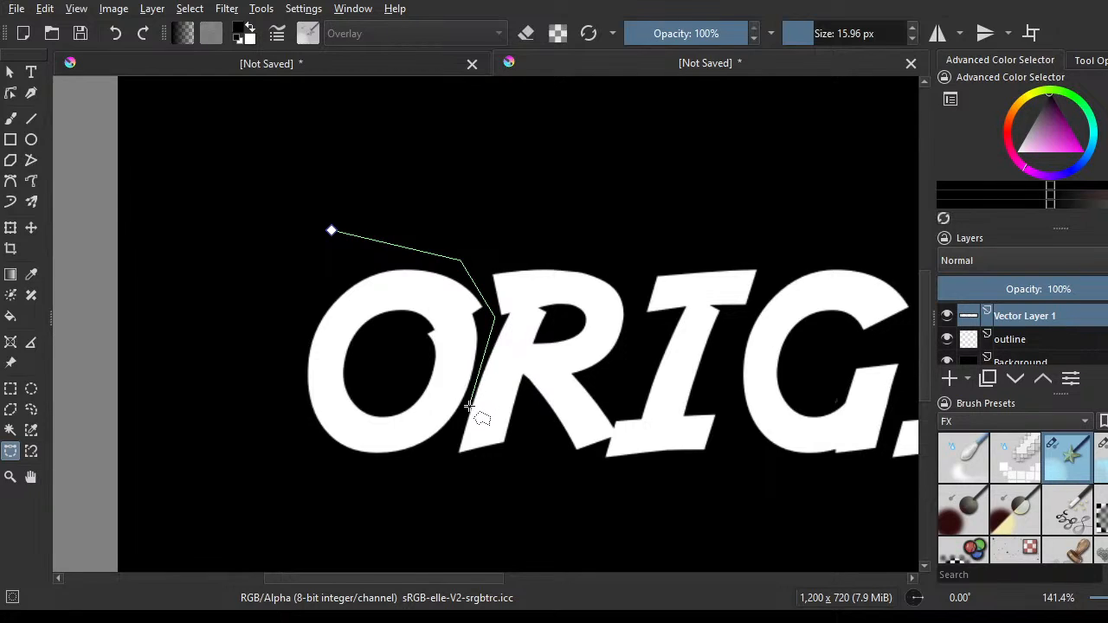
left_click(405, 475)
left_click(332, 231)
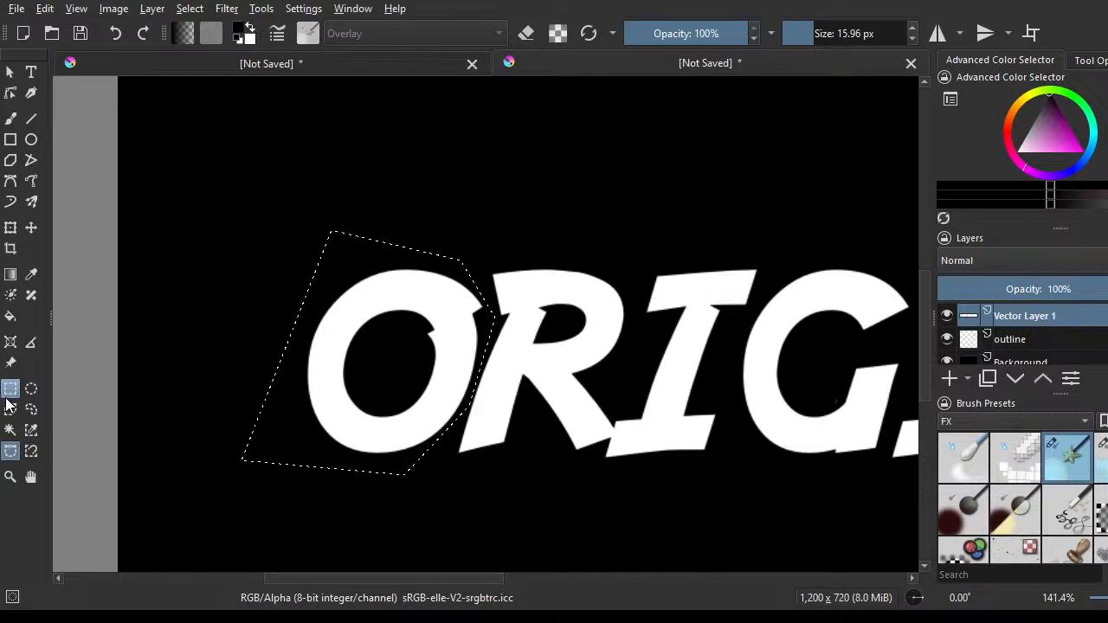
- Paste a copy of the selected O as a new layer, deselect, and move the copy above the middle of the word
left_click(8, 394)
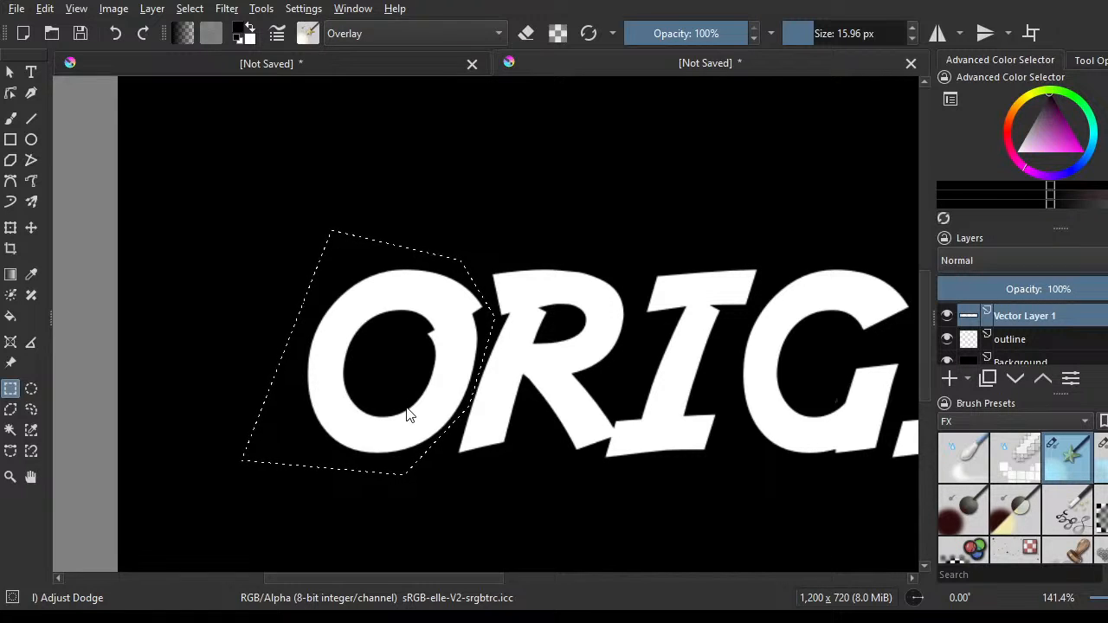
key("ctrl+v")
scroll(479, 366, "down", 3)
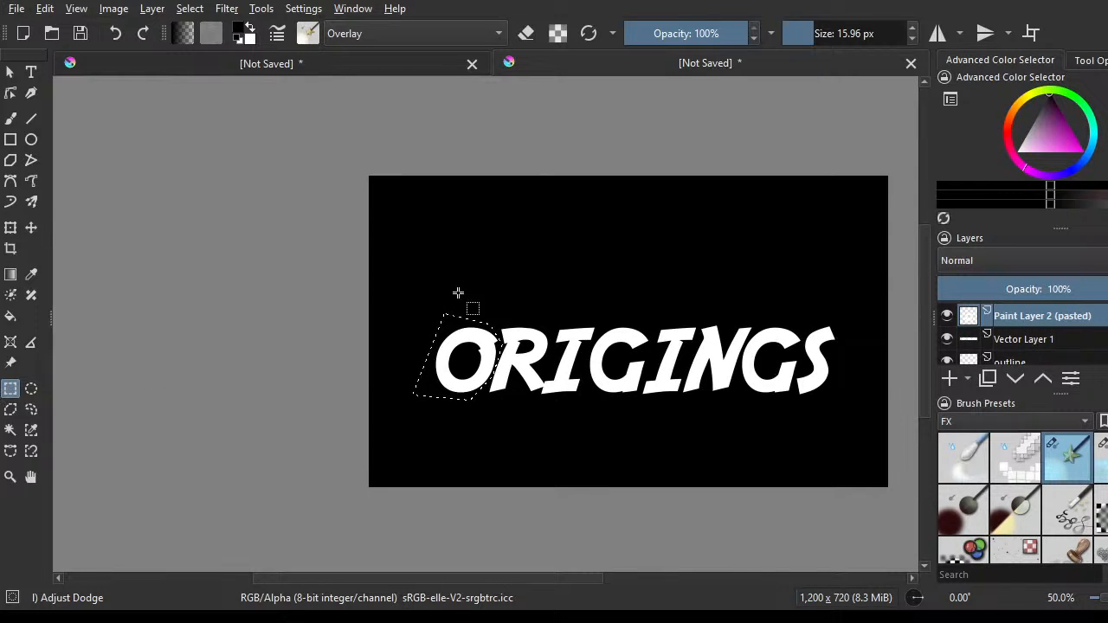
left_click(479, 318)
left_click(31, 228)
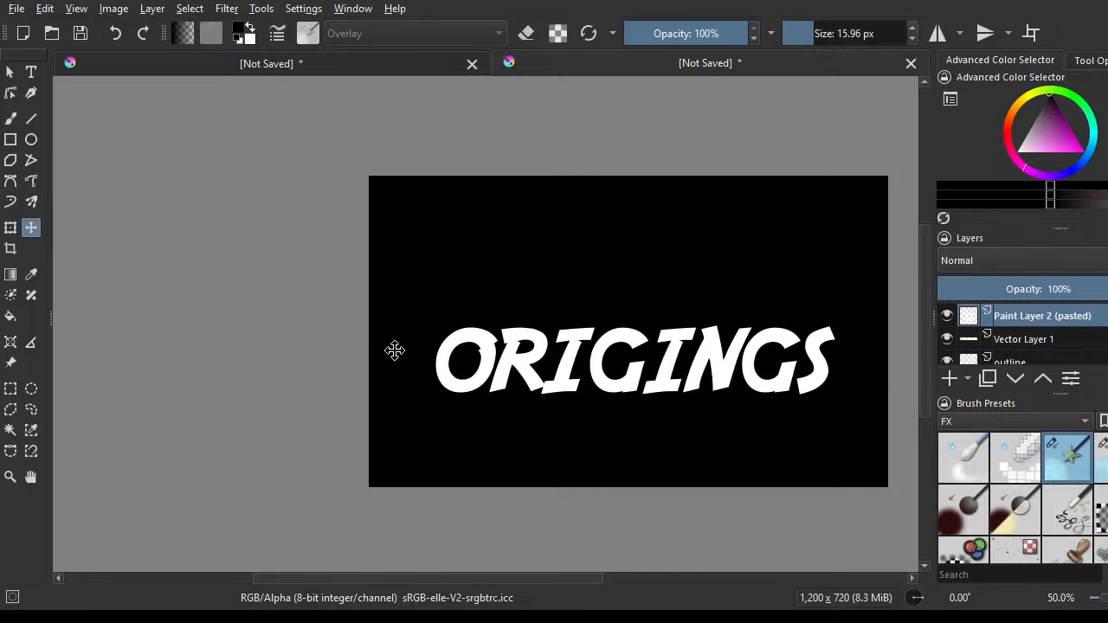
left_click_drag(460, 365, 616, 273)
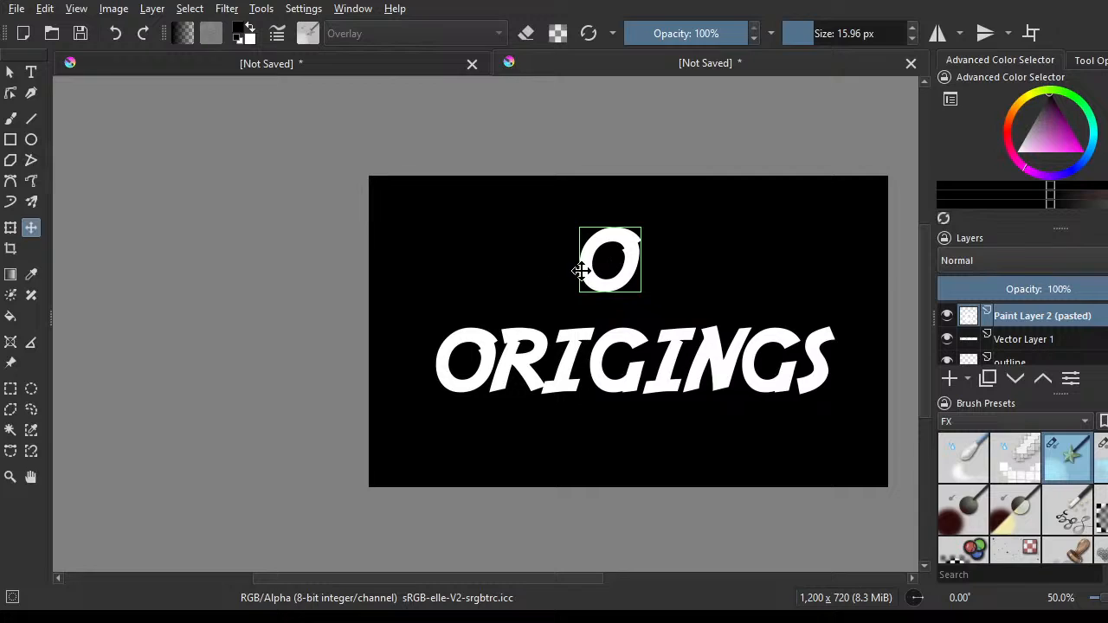
- Scale the ORIGINGS text proportionally down to a little over half its size, keeping it below the separate O
left_click_drag(346, 579, 399, 578)
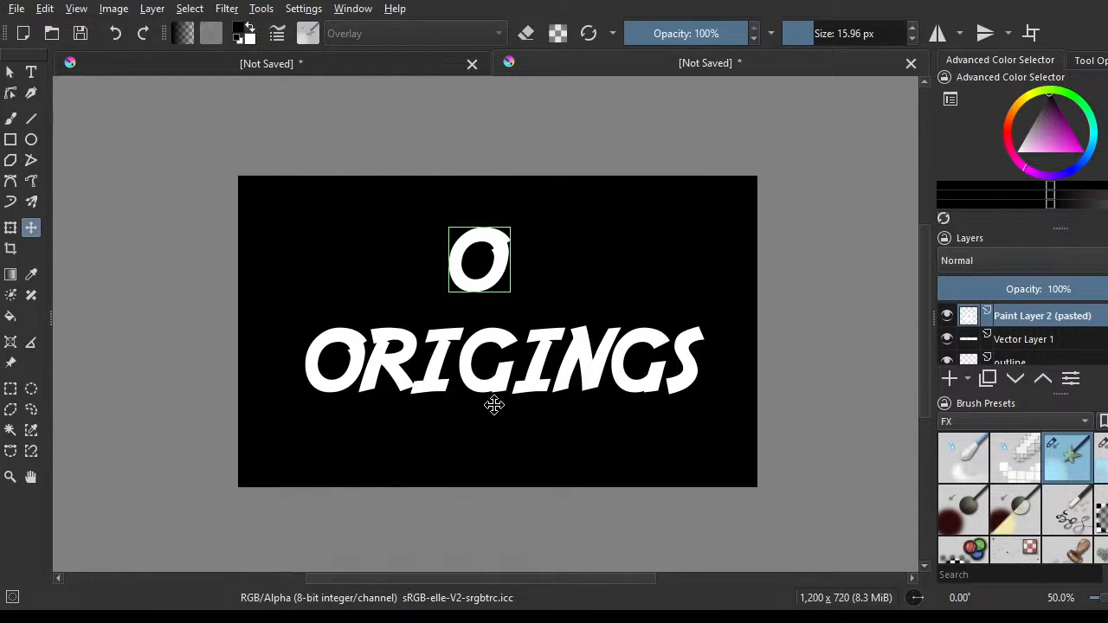
left_click(1016, 343)
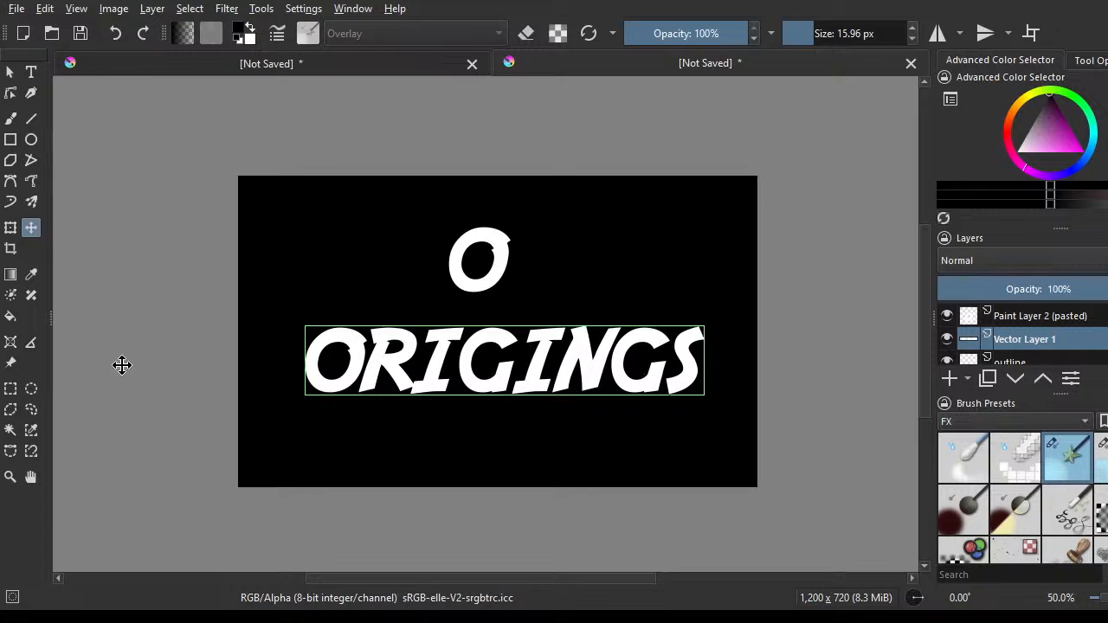
left_click(11, 230)
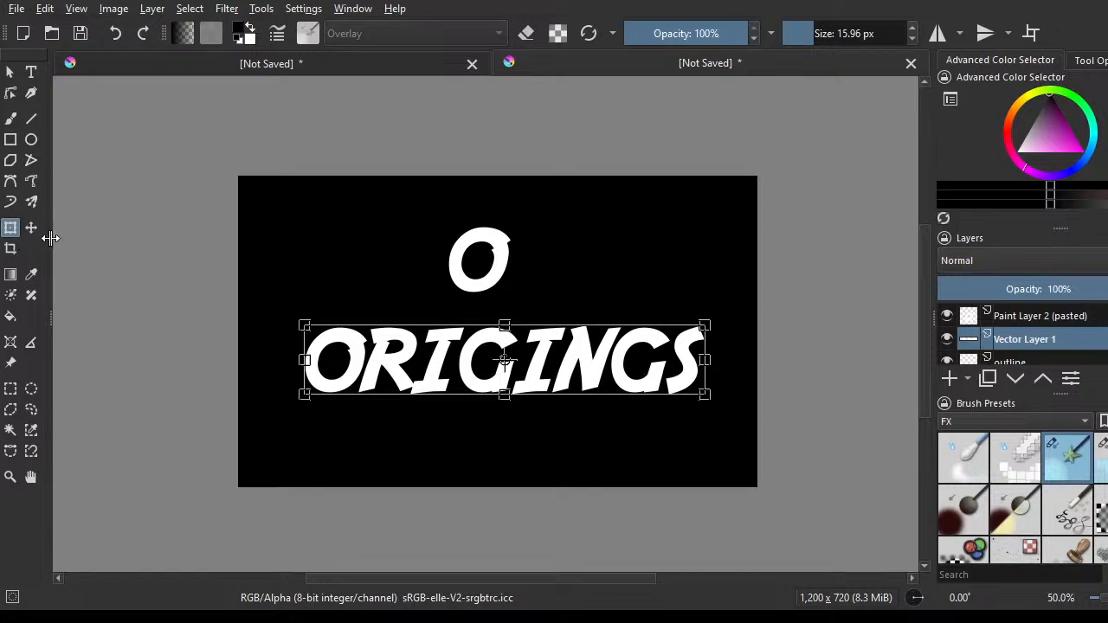
left_click_drag(305, 326, 404, 345)
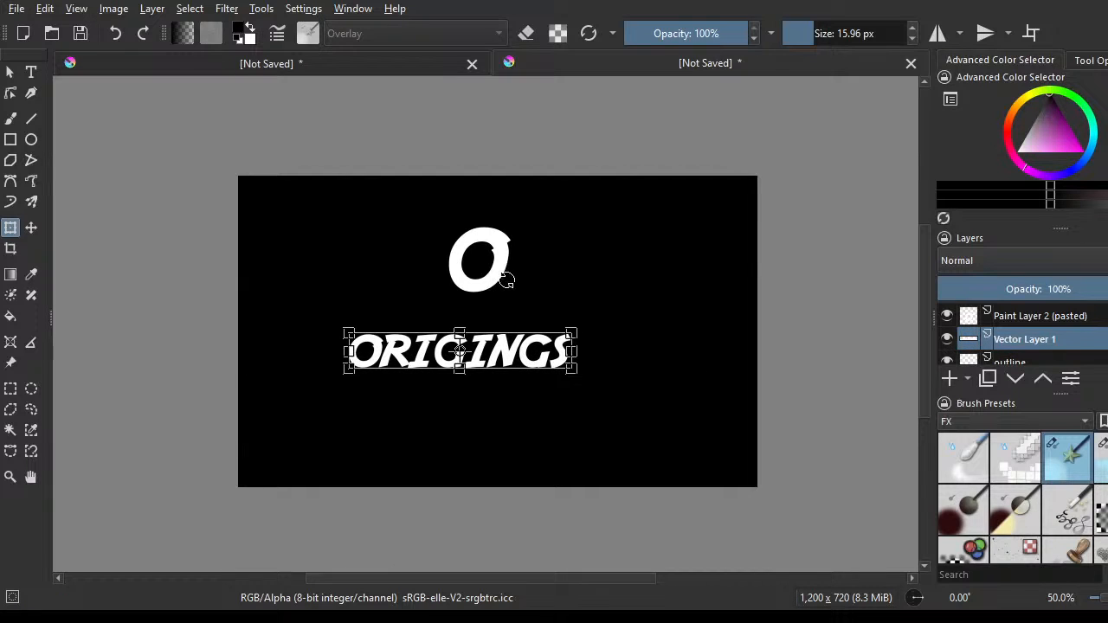
- Enlarge the separate O slightly and position it centred just above the ORIGINGS word
left_click(1042, 316)
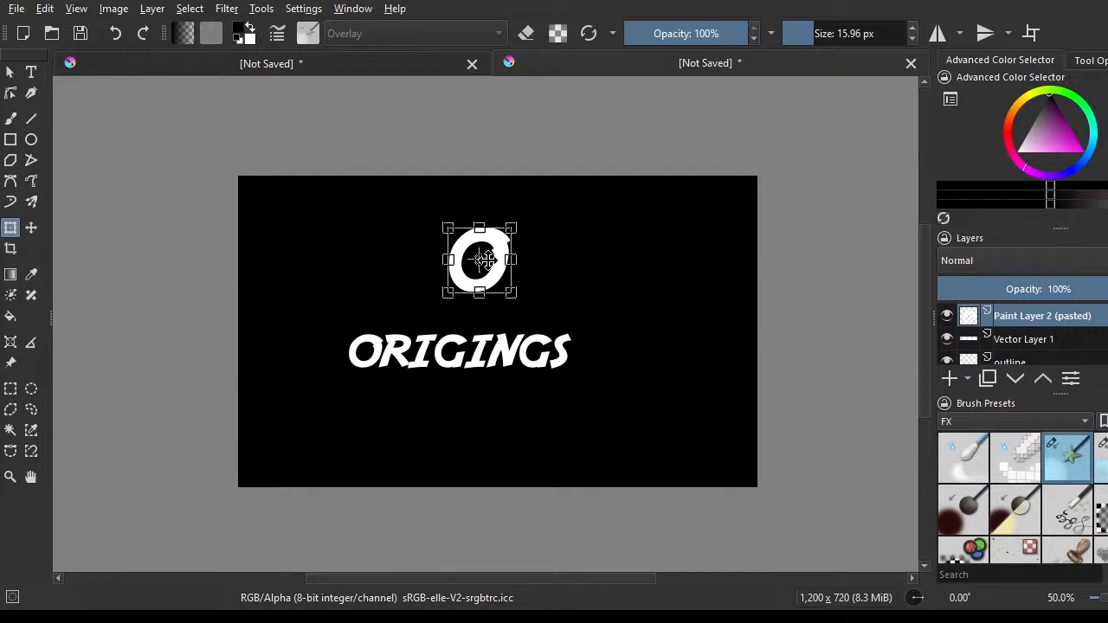
left_click_drag(474, 251, 454, 260)
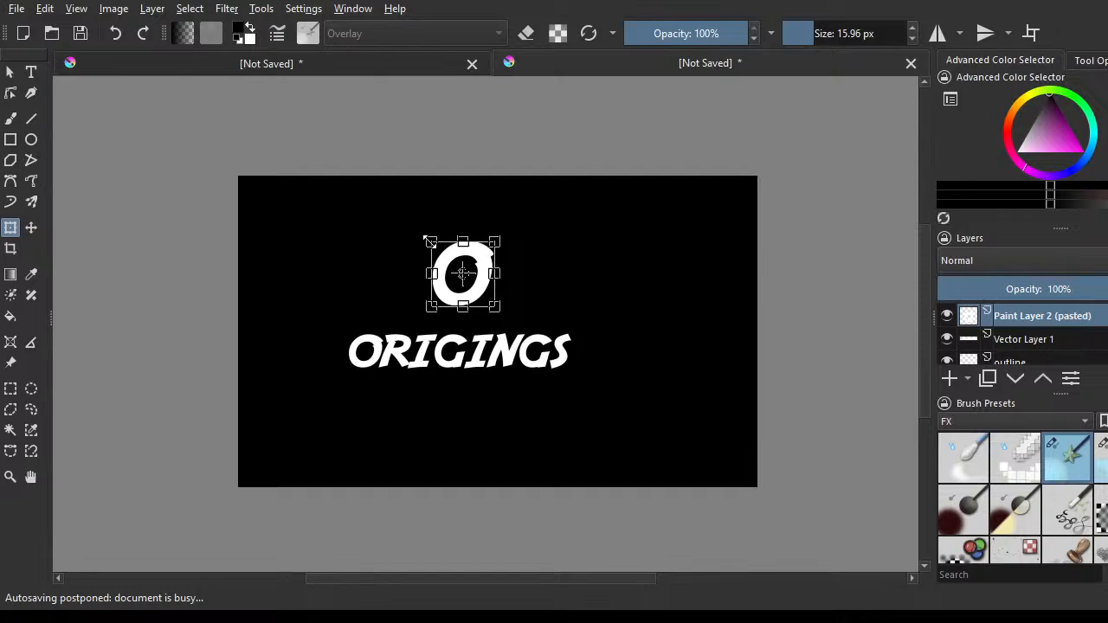
left_click_drag(413, 223, 443, 256)
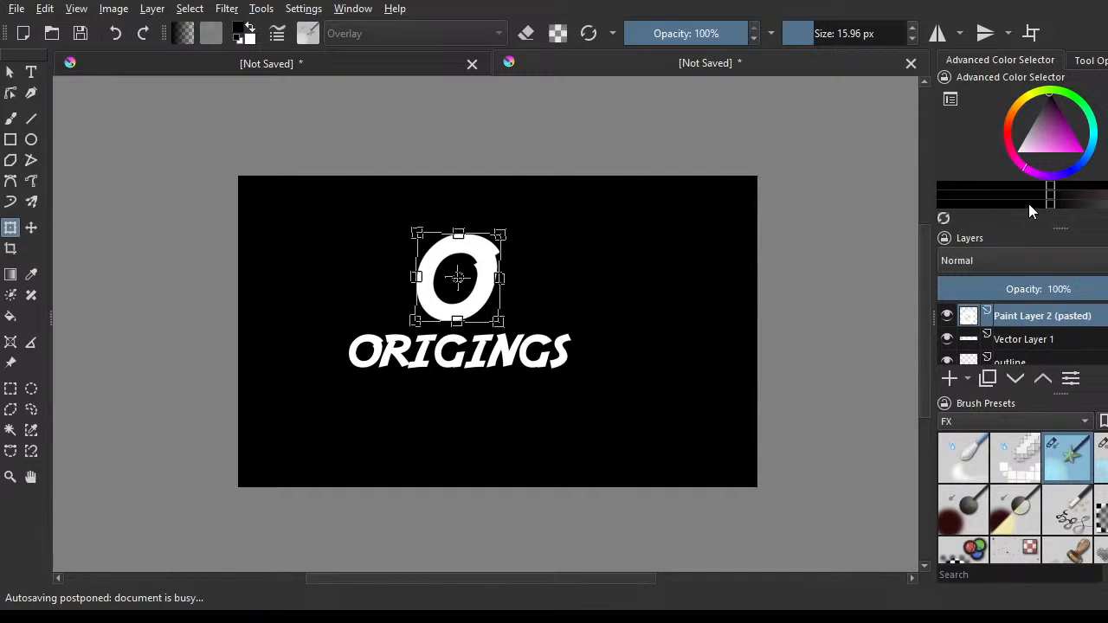
- Make a duplicate of the enlarged O shifted slightly down and to the right, and hide the original O layer
key("ctrl+j")
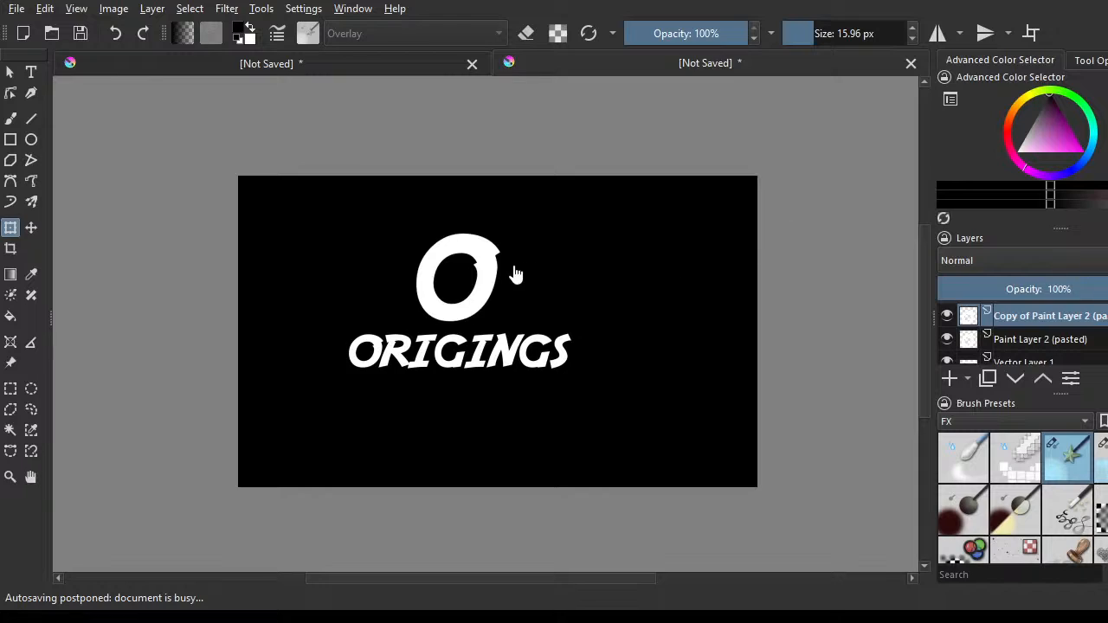
left_click_drag(461, 265, 477, 271)
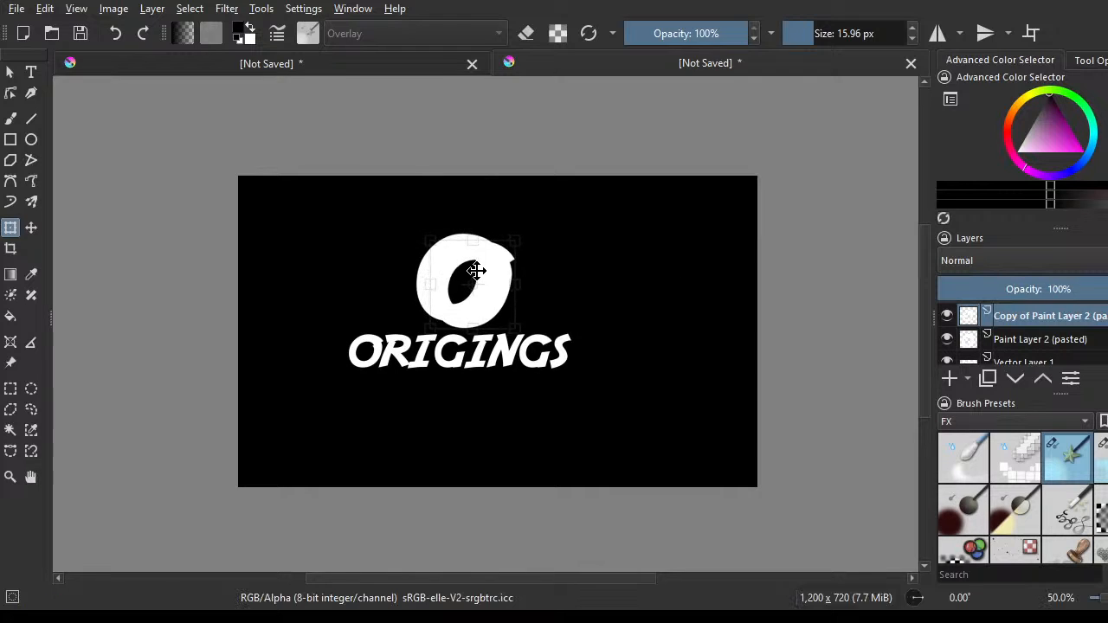
left_click(946, 337)
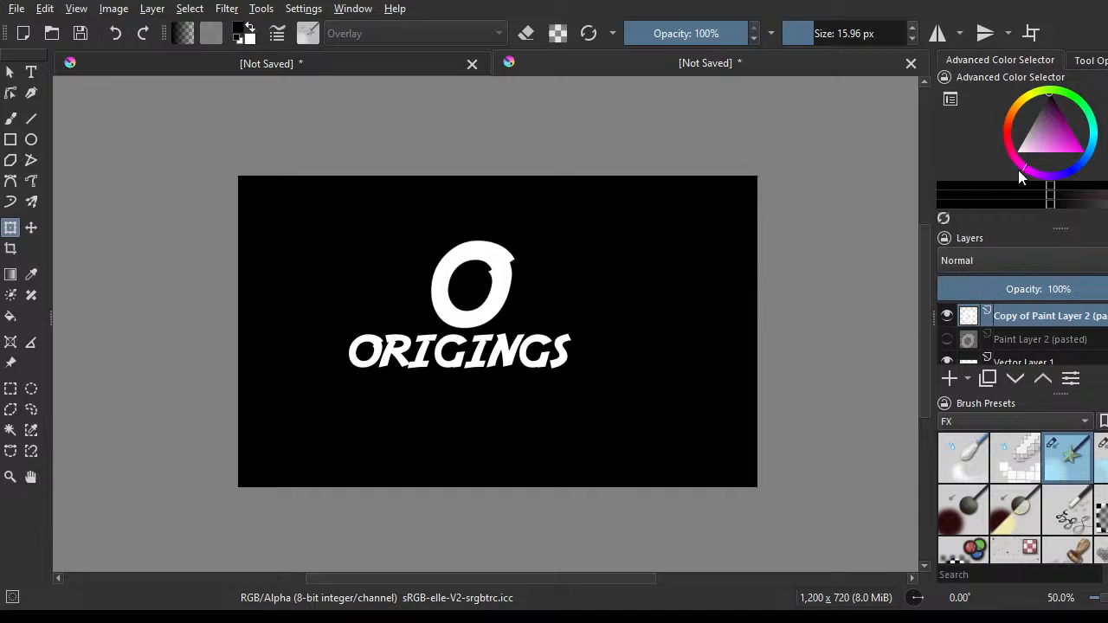
- Fill the duplicated O with a strong magenta using the Fill tool in Normal blending mode
mouse_move(1054, 152)
left_mouse_down()
mouse_move(1087, 154)
mouse_move(1075, 138)
left_mouse_up()
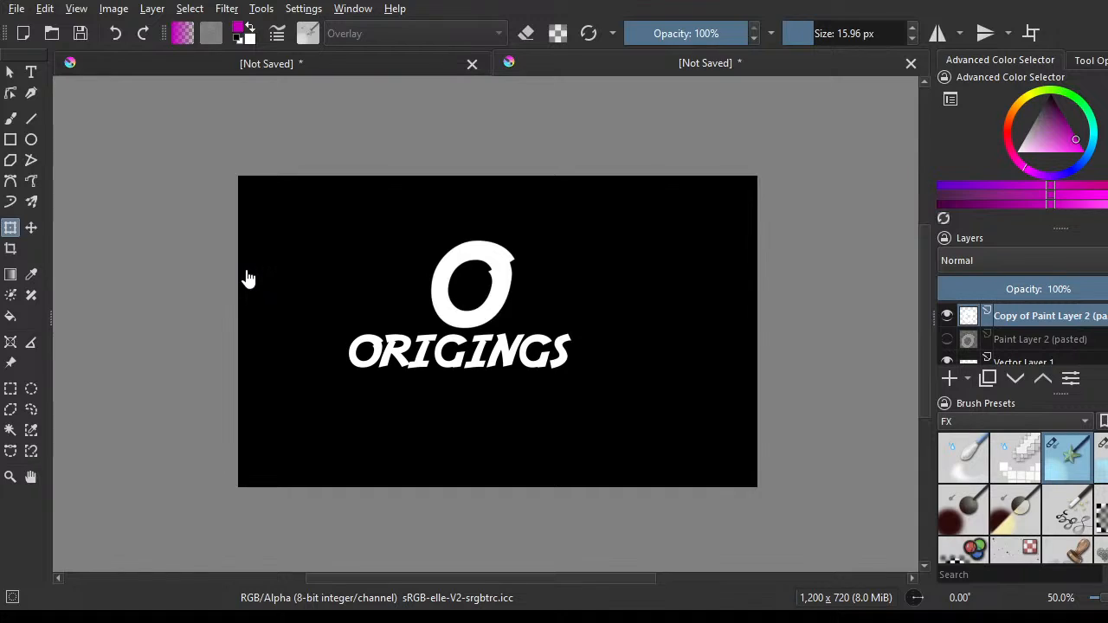
key("f")
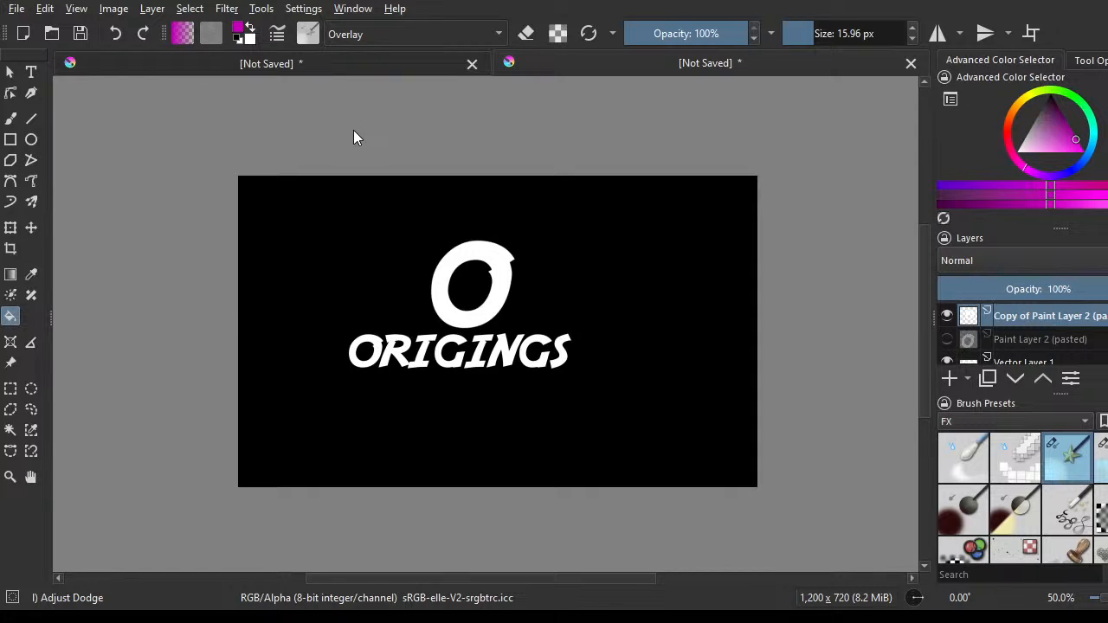
key("alt+shift+n")
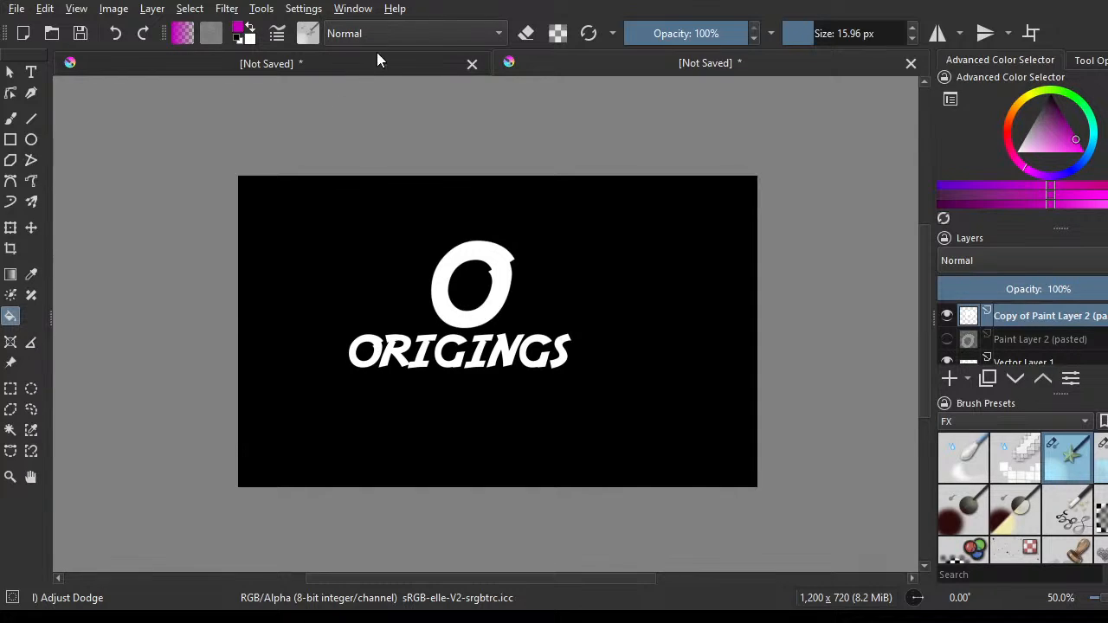
left_click(486, 251)
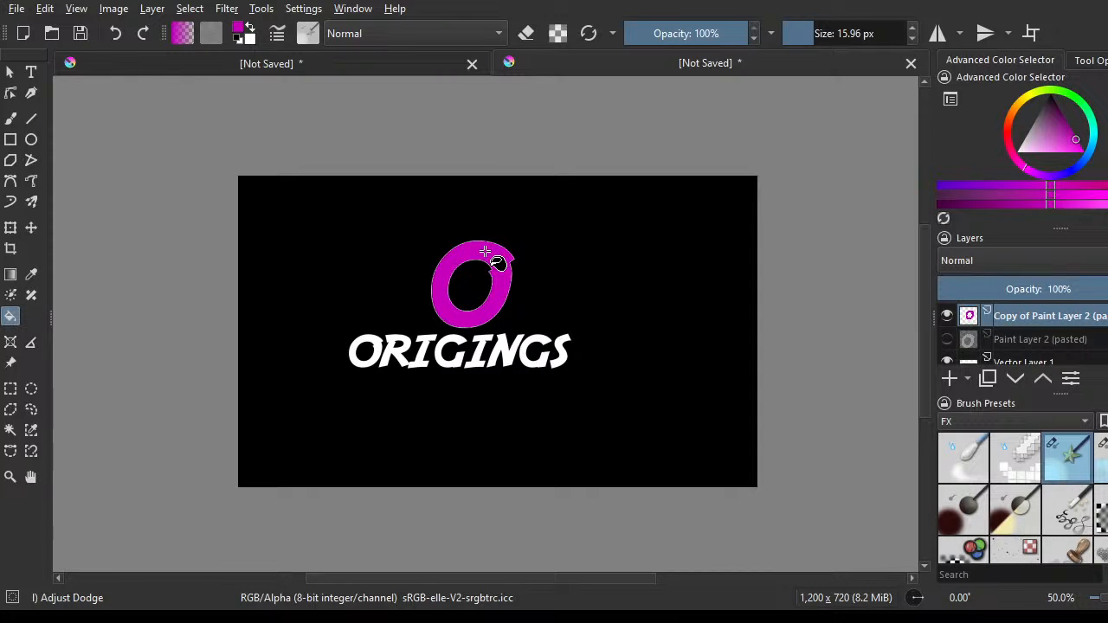
scroll(473, 277, "up", 2)
scroll(477, 218, "down", 2)
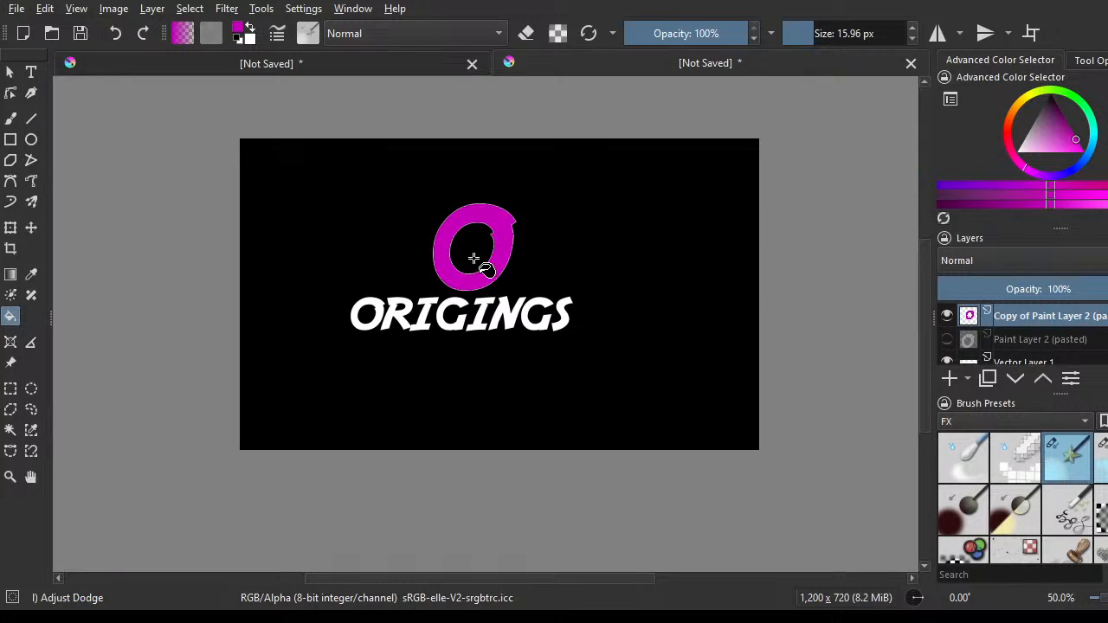
scroll(450, 247, "up", 4)
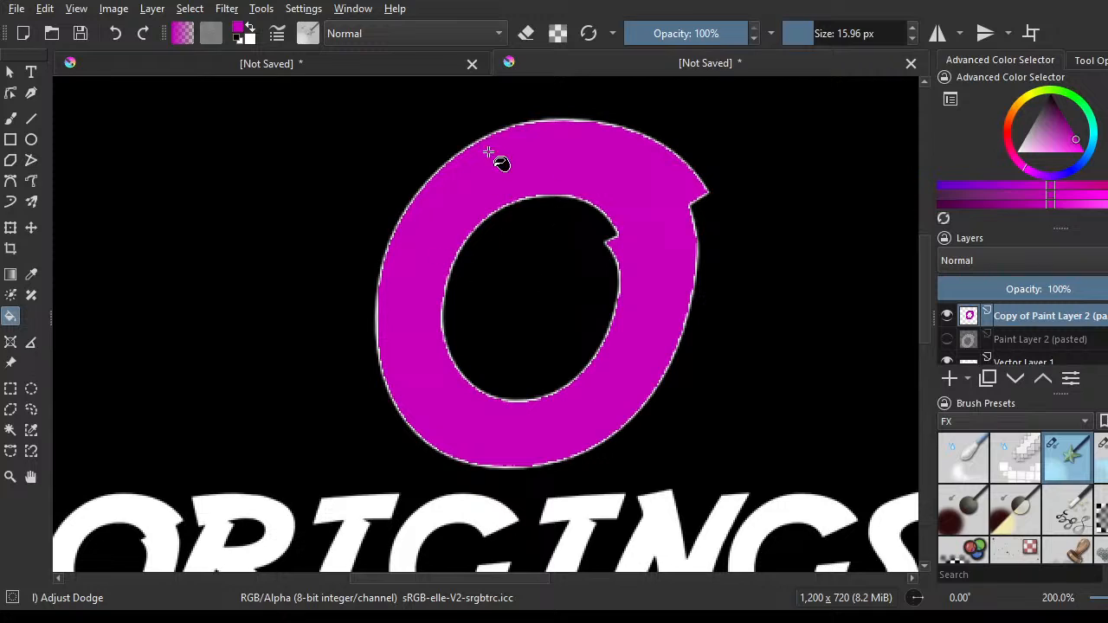
scroll(500, 164, "down", 1)
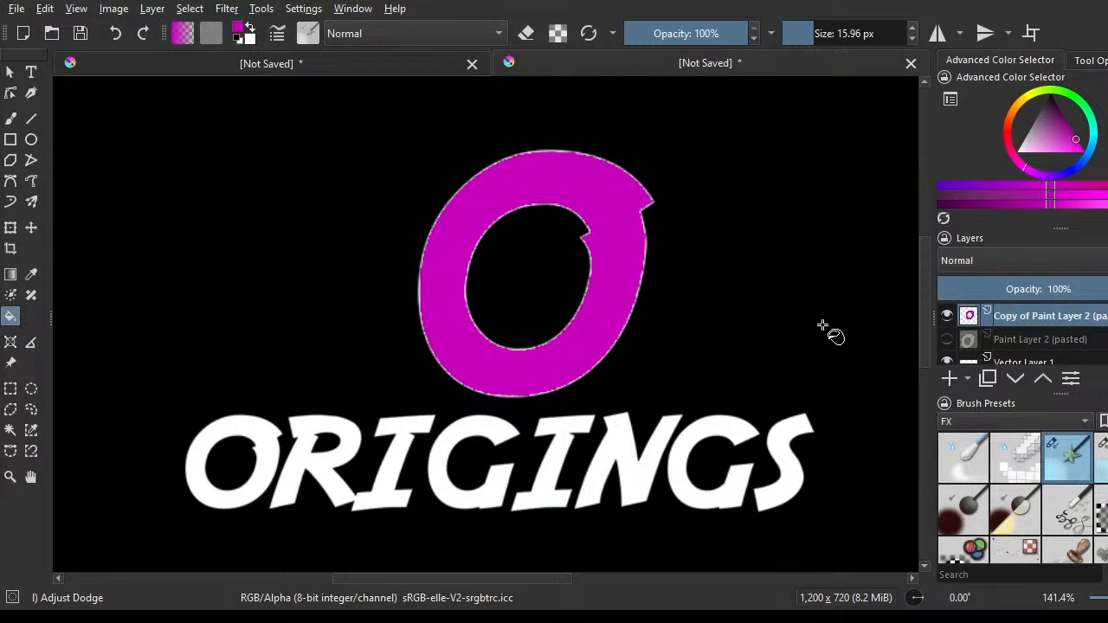
- Show the original white O layer again and place it above the magenta copy in the layer stack
left_click(946, 339)
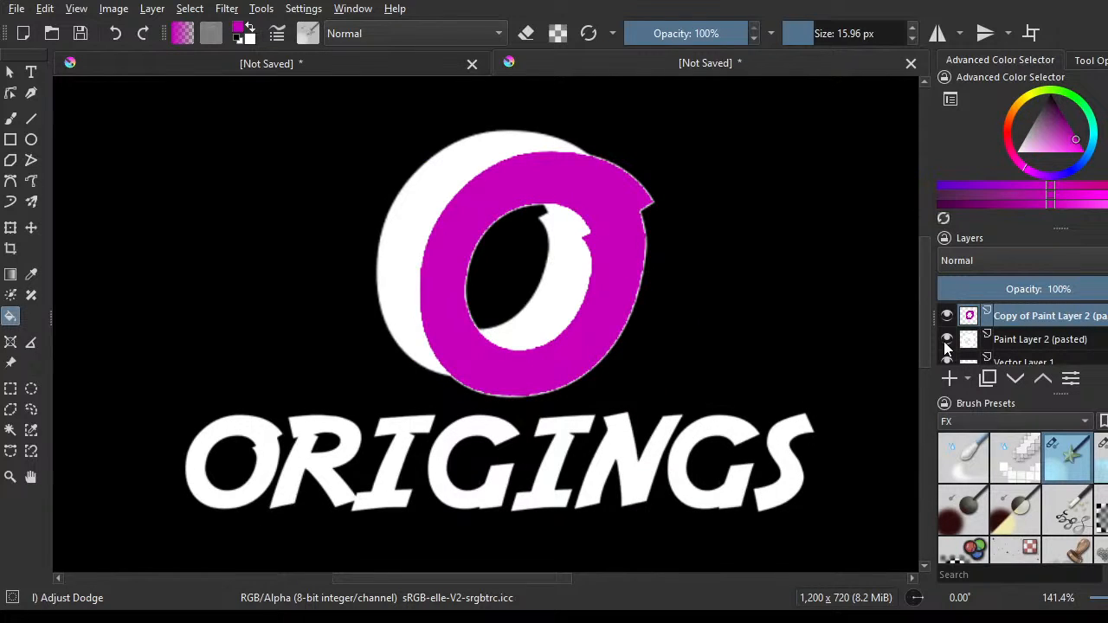
scroll(705, 284, "down", 2)
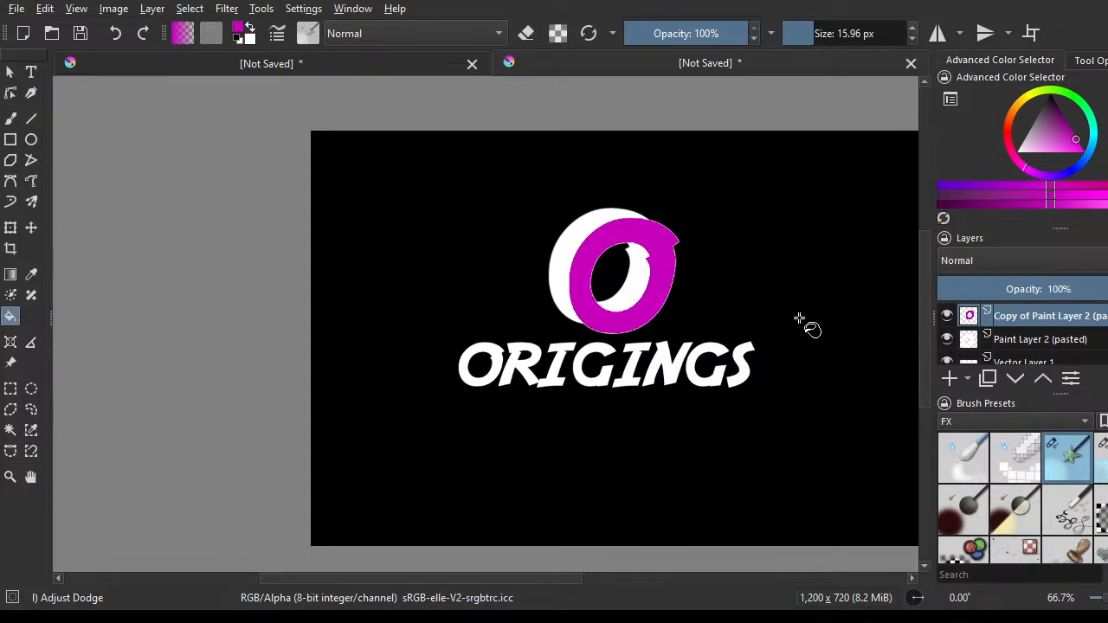
left_click(1000, 340)
left_click_drag(999, 342, 1024, 310)
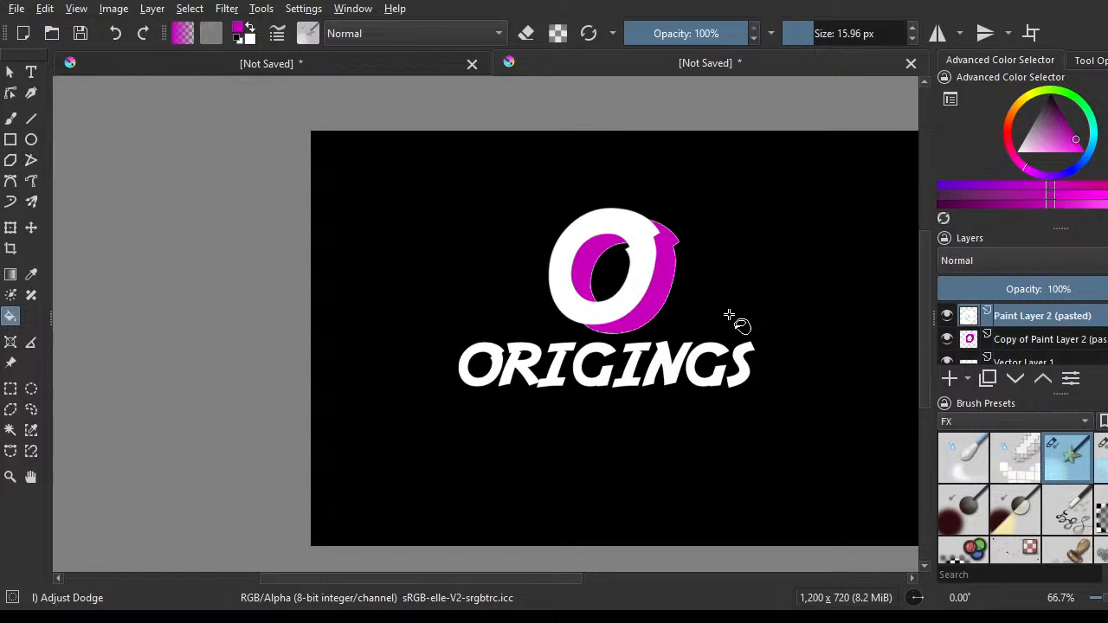
- Move the white O slightly down and to the right so only a thin magenta shadow edge shows behind it
left_click(31, 228)
left_click_drag(641, 248, 653, 250)
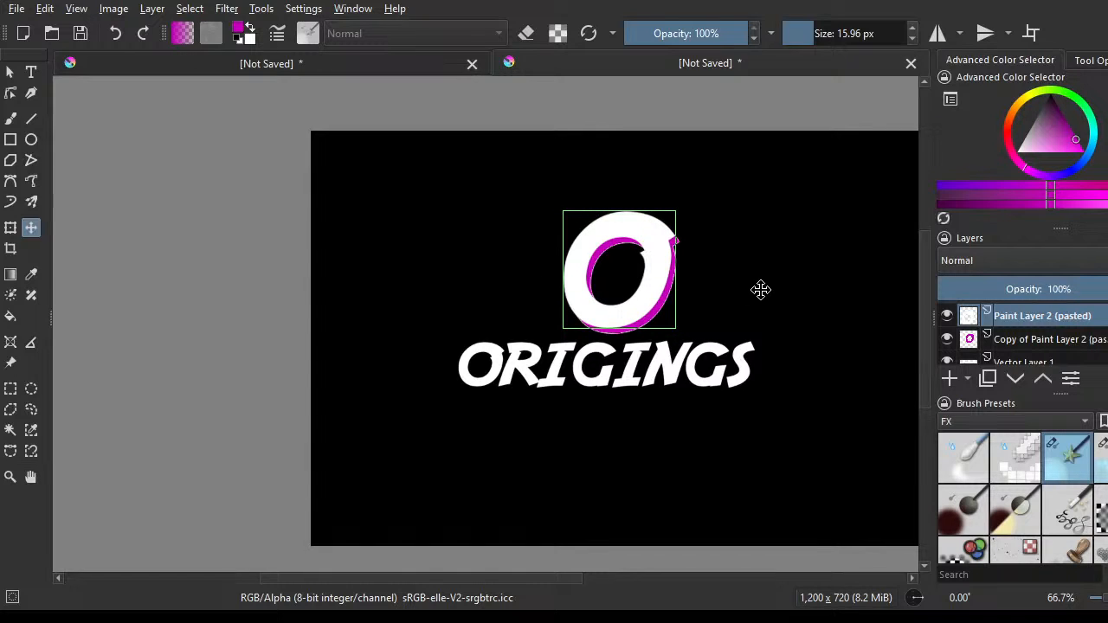
scroll(762, 289, "down", 2, "ctrl")
left_click_drag(435, 584, 487, 551)
scroll(636, 292, "up", 2)
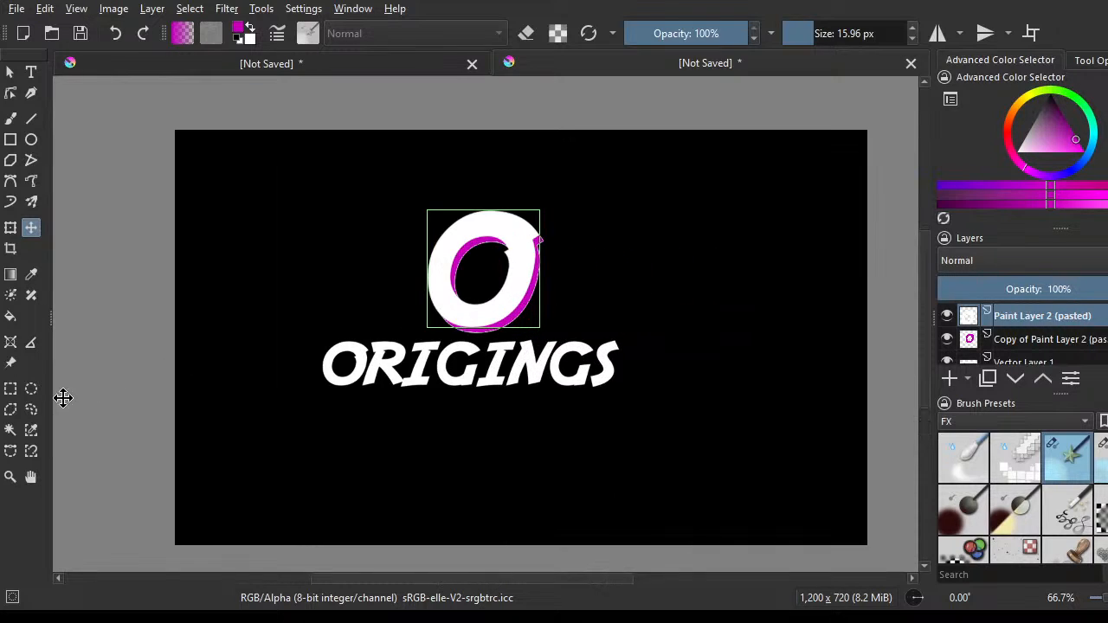
- Select the whole canvas and merge both O layers and the ORIGINGS text layer down into the outline layer
left_click(10, 388)
key("ctrl+a")
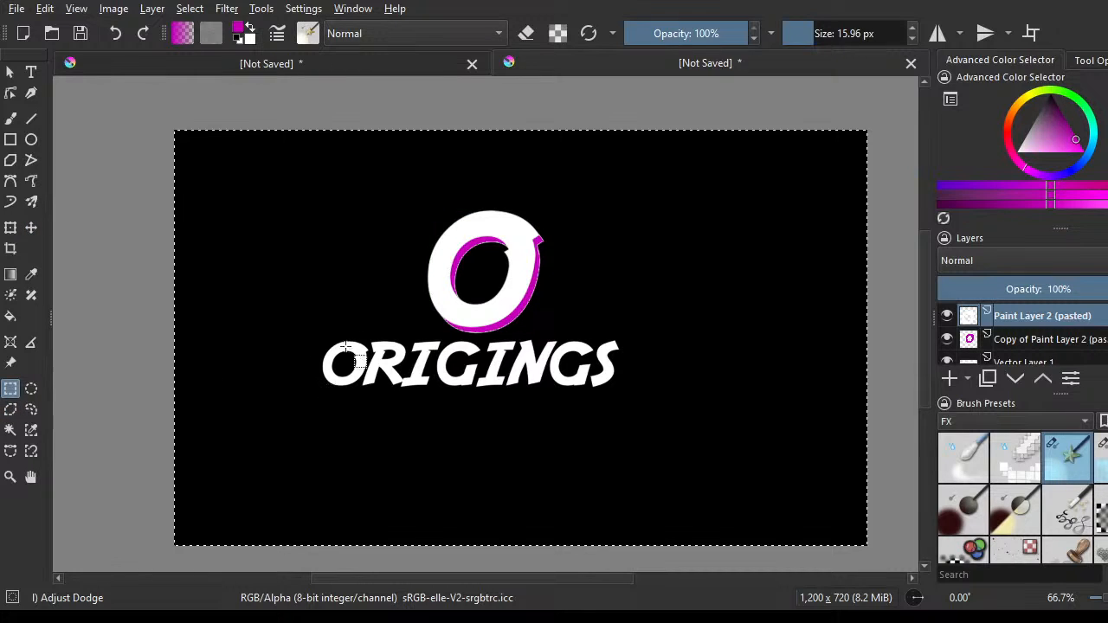
scroll(470, 284, "down", 2)
scroll(470, 284, "up", 2)
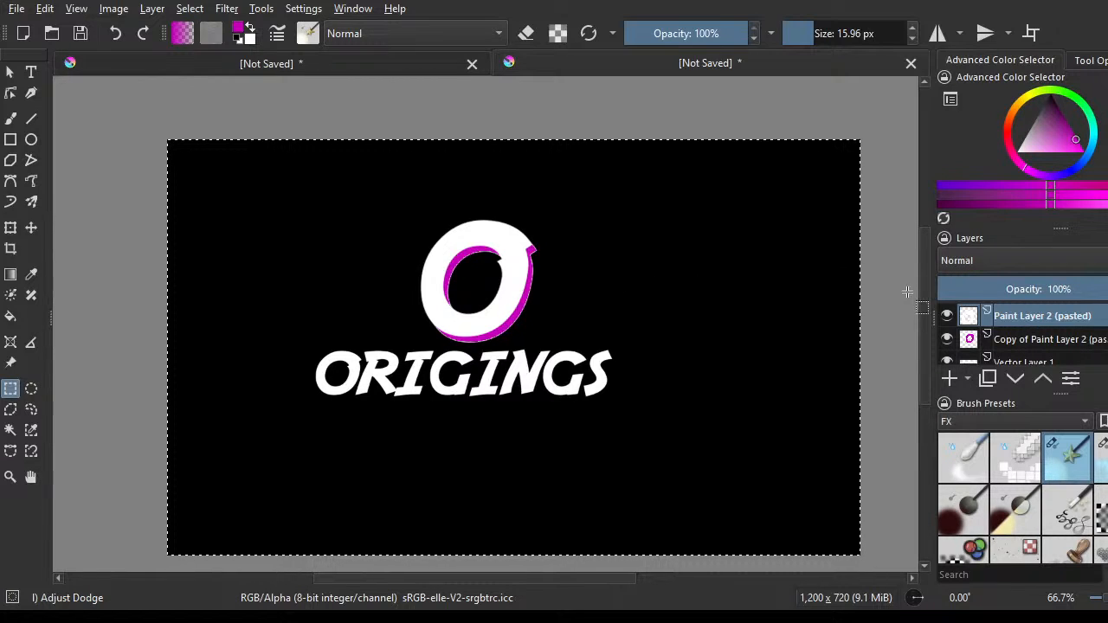
key("shift+Delete")
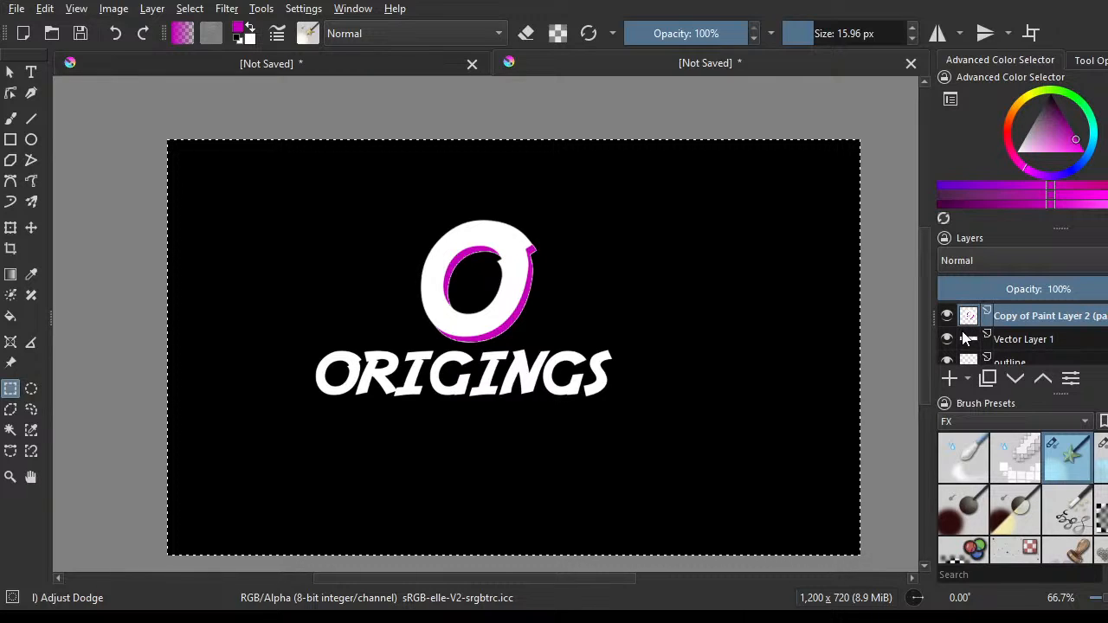
key("shift+Delete")
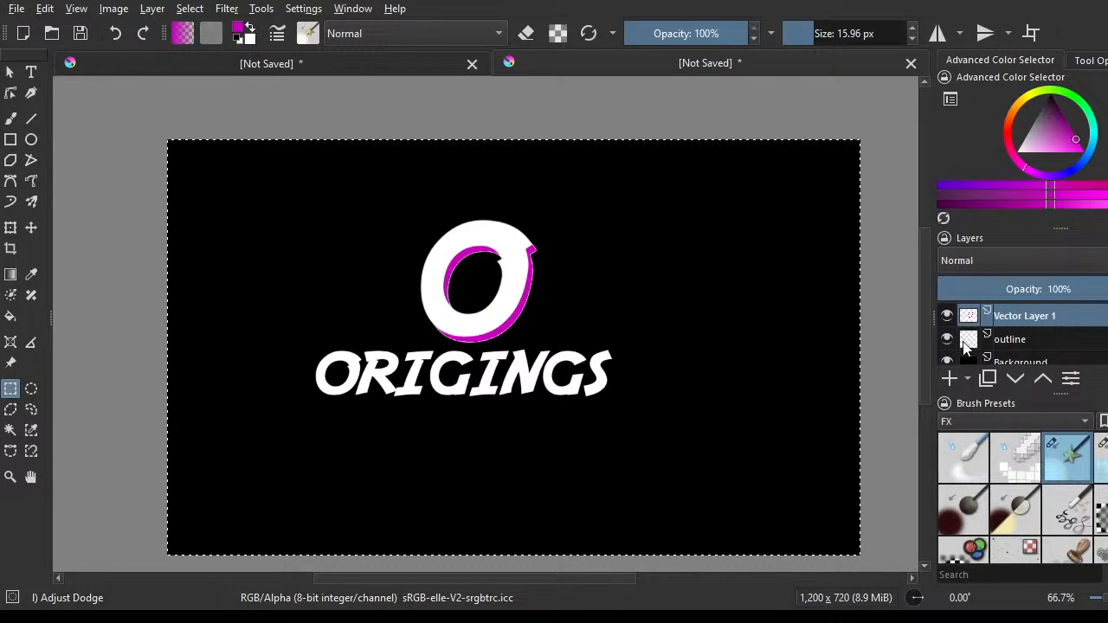
key("shift+Delete")
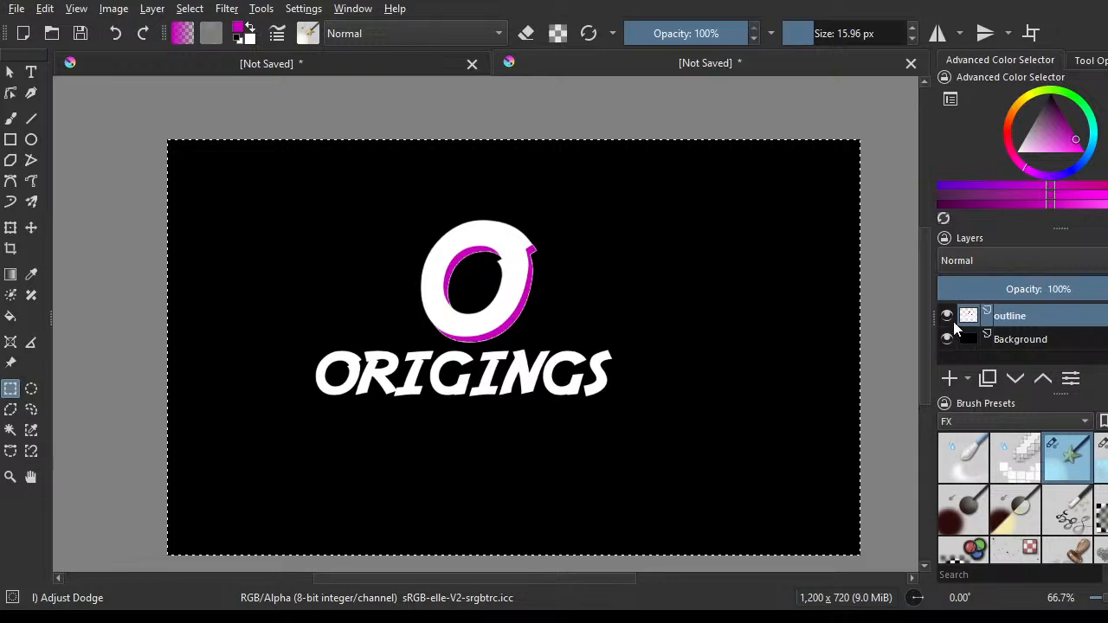
- Check the merged outline layer by toggling its visibility, and move the logo slightly down and to the right
left_click(948, 316)
left_click(949, 317)
left_click(947, 318)
left_click(946, 319)
scroll(431, 317, "down", 1)
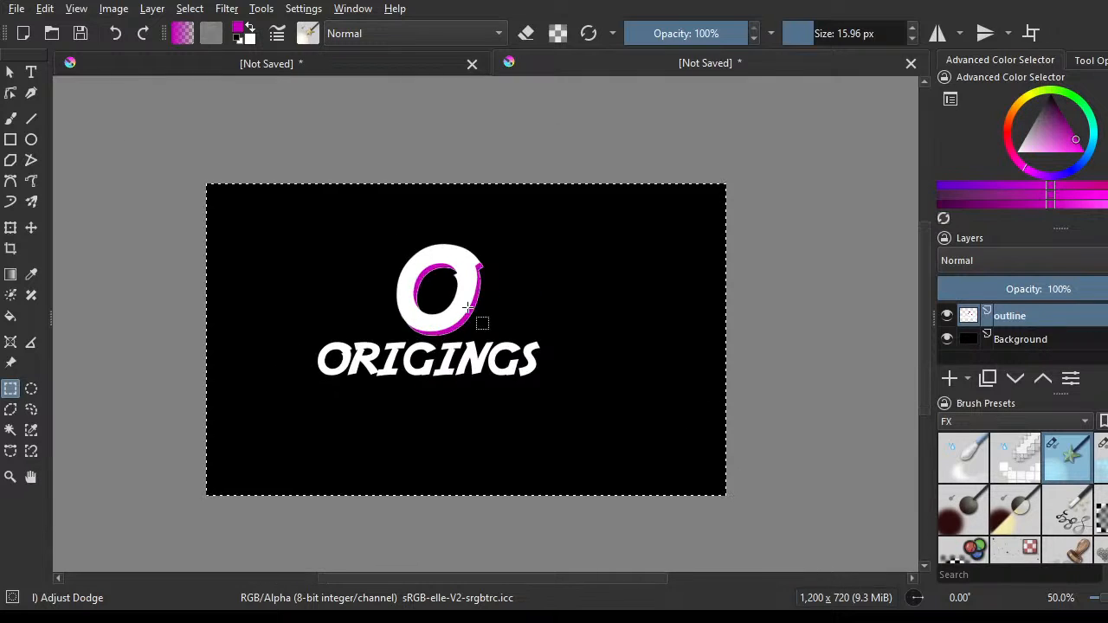
scroll(467, 308, "up", 1)
left_click(31, 227)
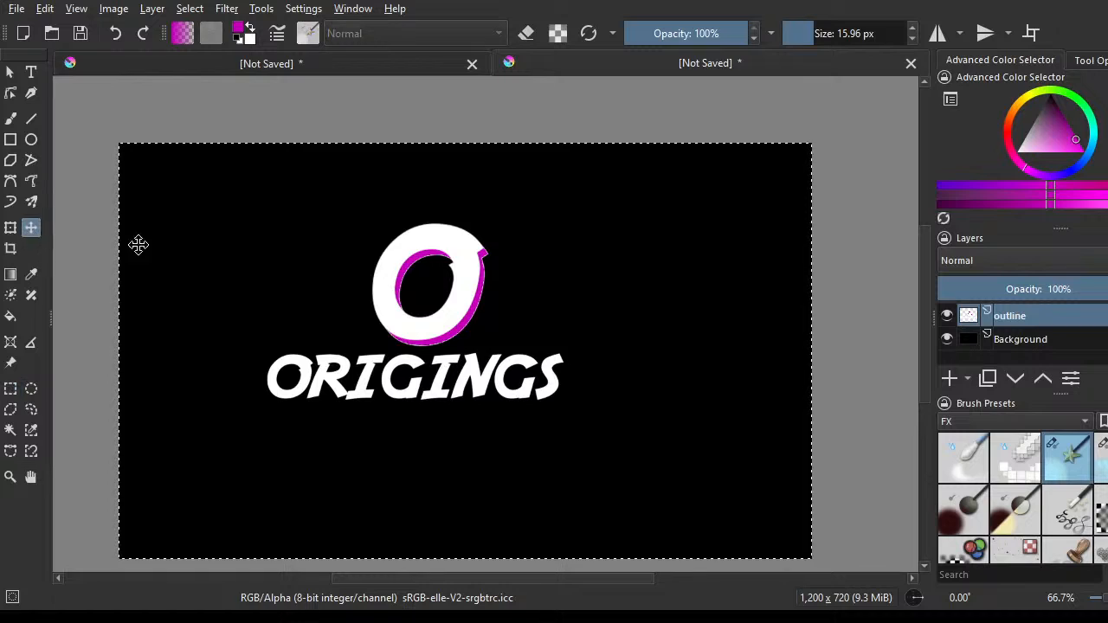
left_click_drag(470, 288, 498, 331)
scroll(541, 325, "down", 2)
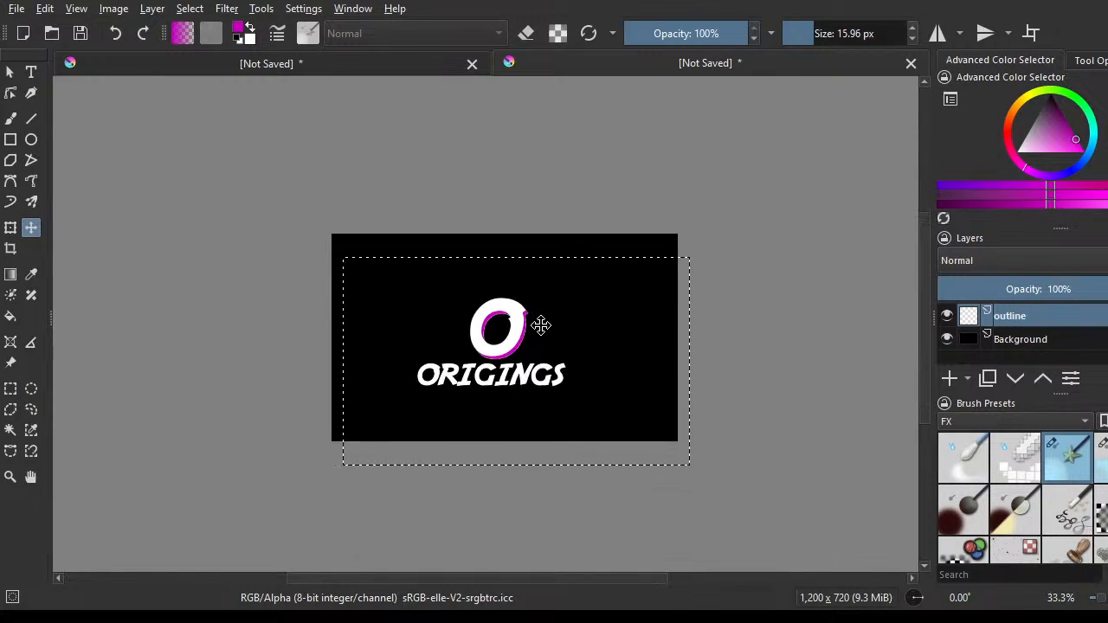
scroll(541, 325, "up", 2)
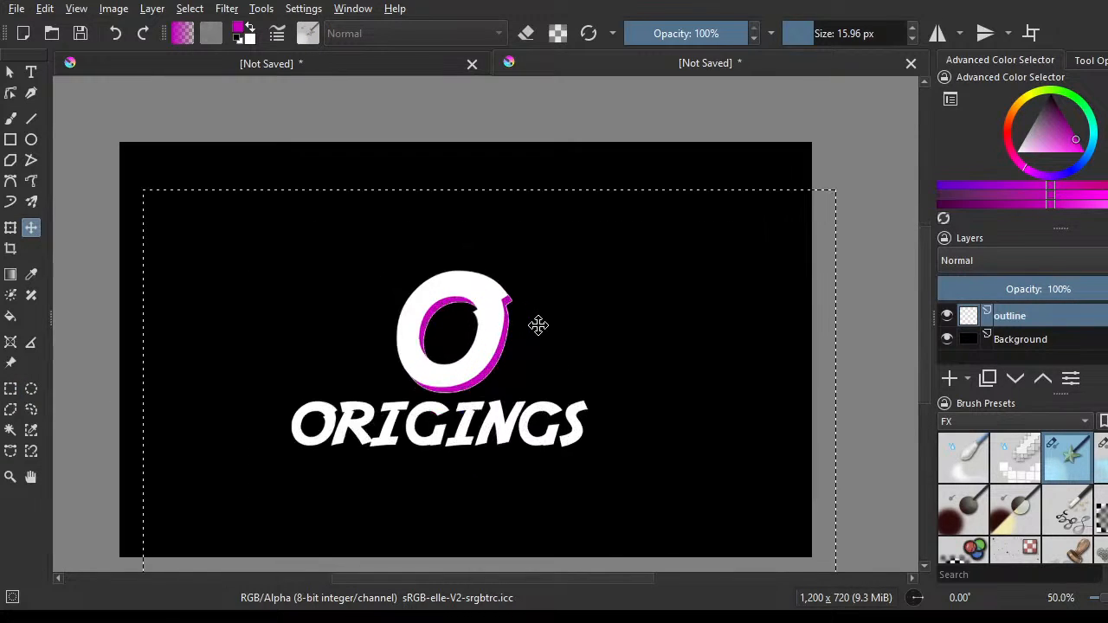
- Add a new paint layer and set the Adjust Dodge brush to Color Dodge blending, 25.35 px and a brighter magenta
left_click(947, 379)
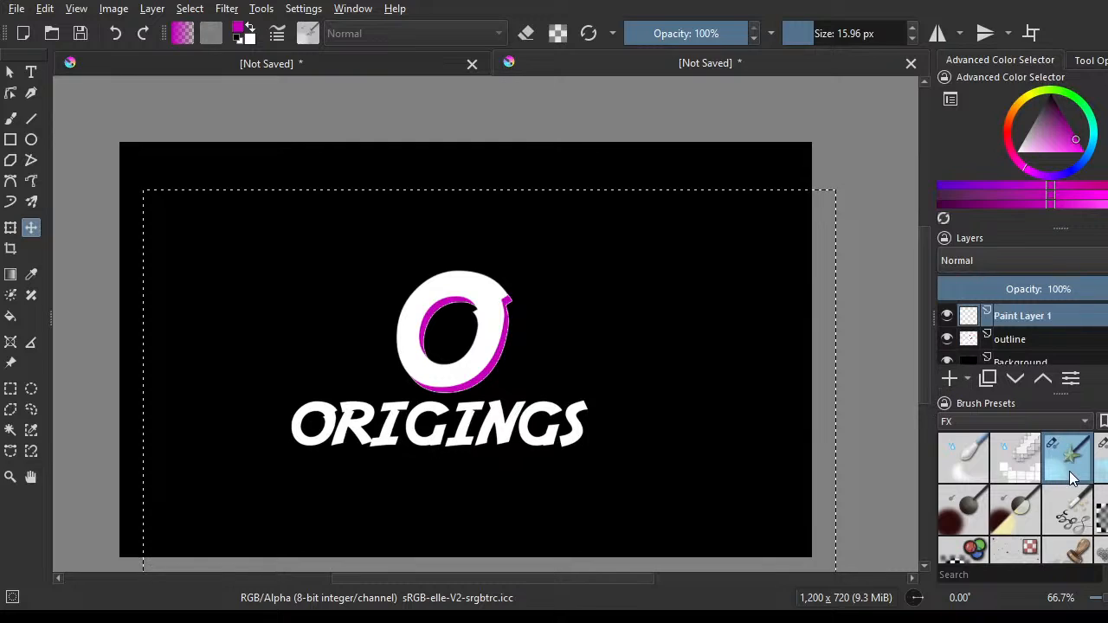
left_click(10, 119)
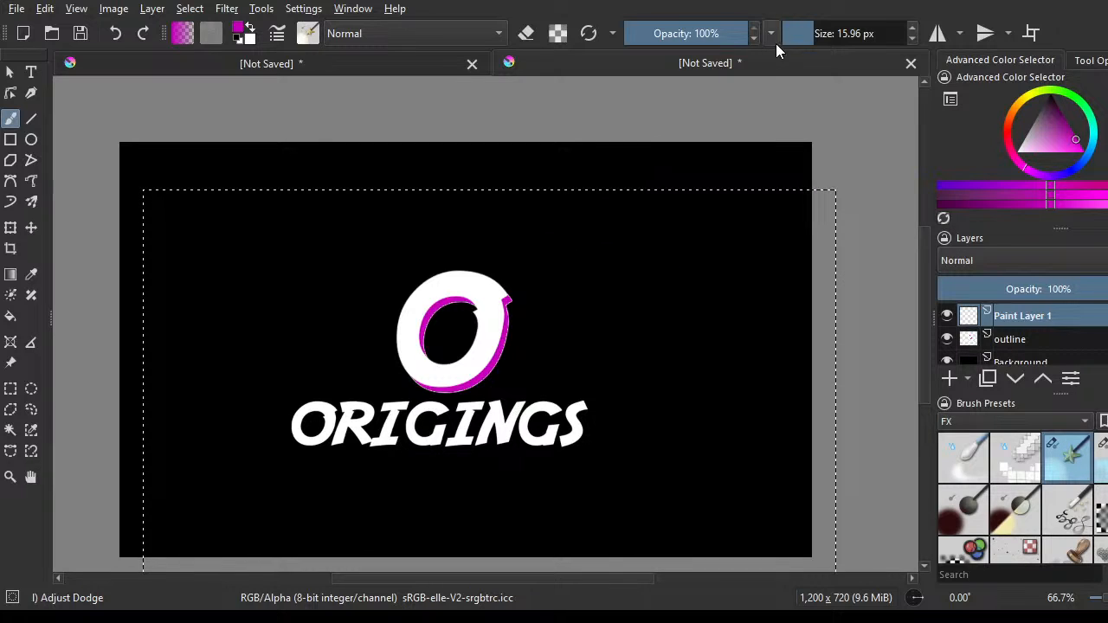
left_click_drag(806, 35, 830, 43)
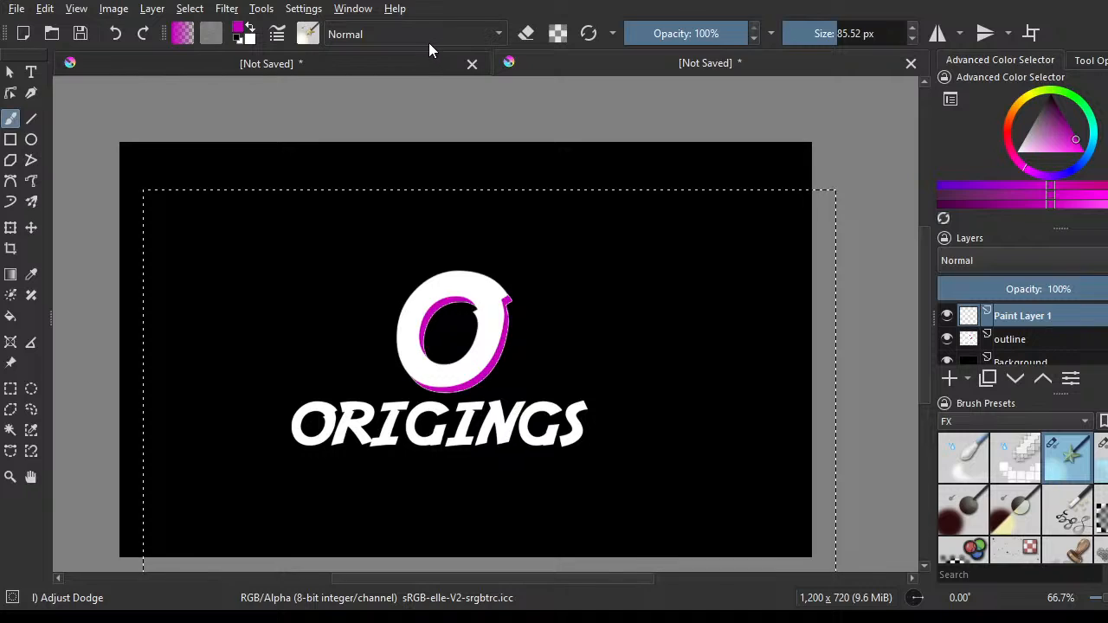
key("alt+shift+d")
scroll(467, 225, "up", 1)
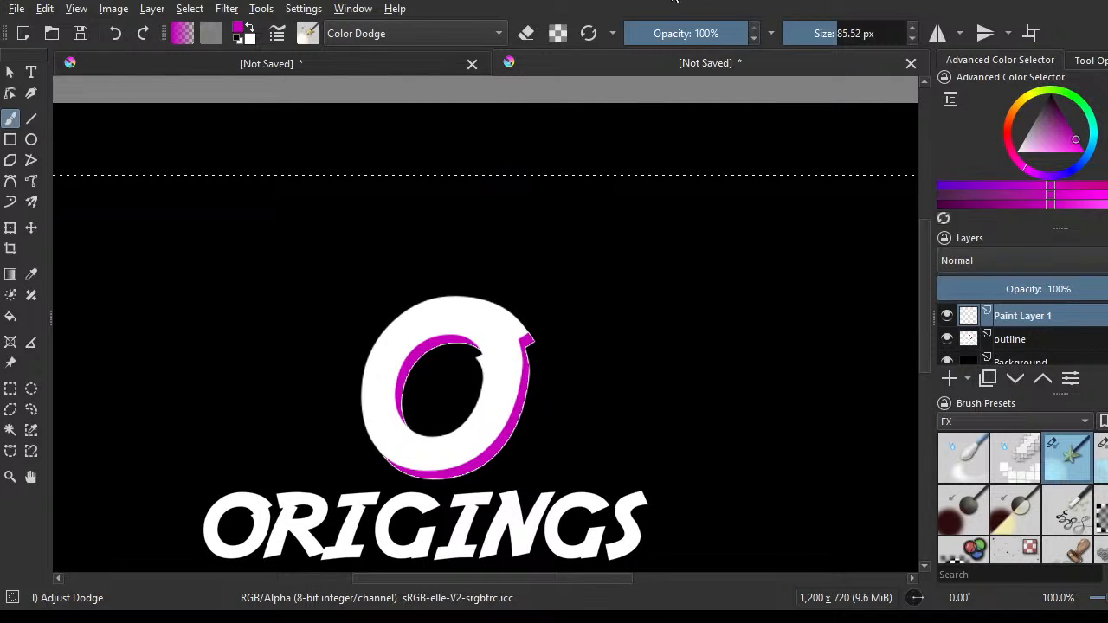
mouse_move(817, 33)
left_mouse_down()
mouse_move(828, 34)
mouse_move(817, 43)
left_mouse_up()
scroll(508, 371, "up", 1)
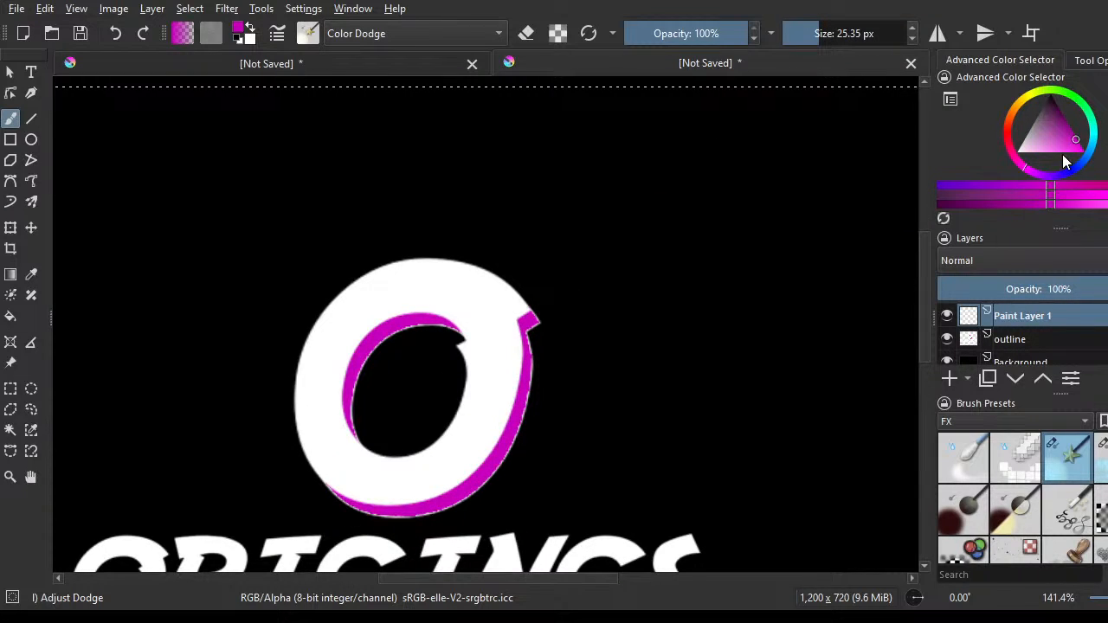
left_click_drag(1063, 156, 1077, 161)
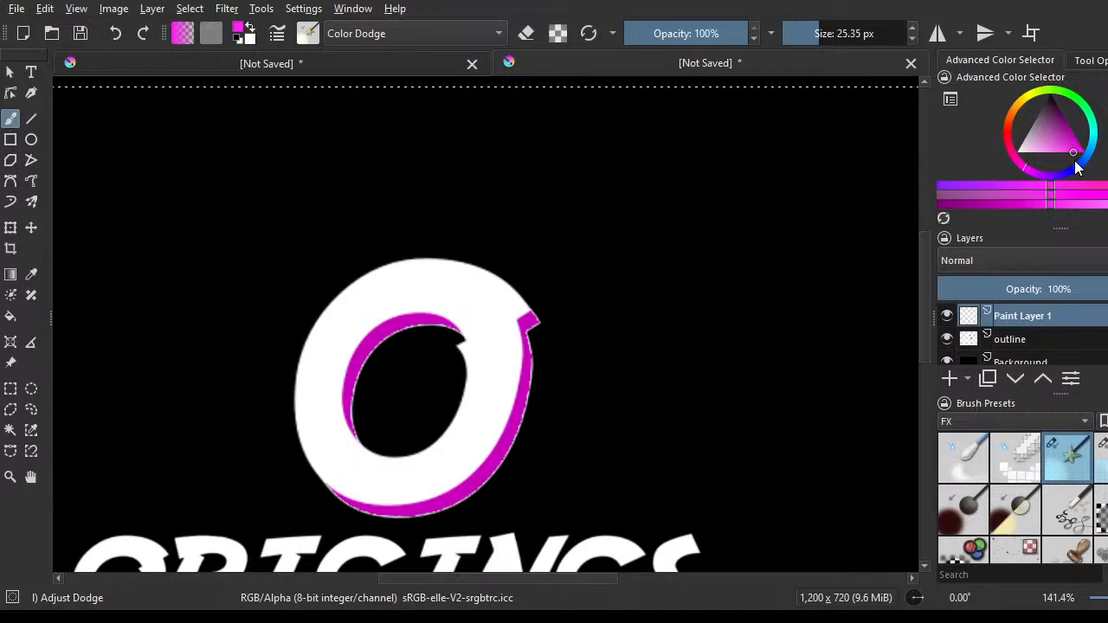
- Try a magenta glow stroke over the upper-right tip of the O's shadow on the new paint layer
scroll(527, 329, "up", 2)
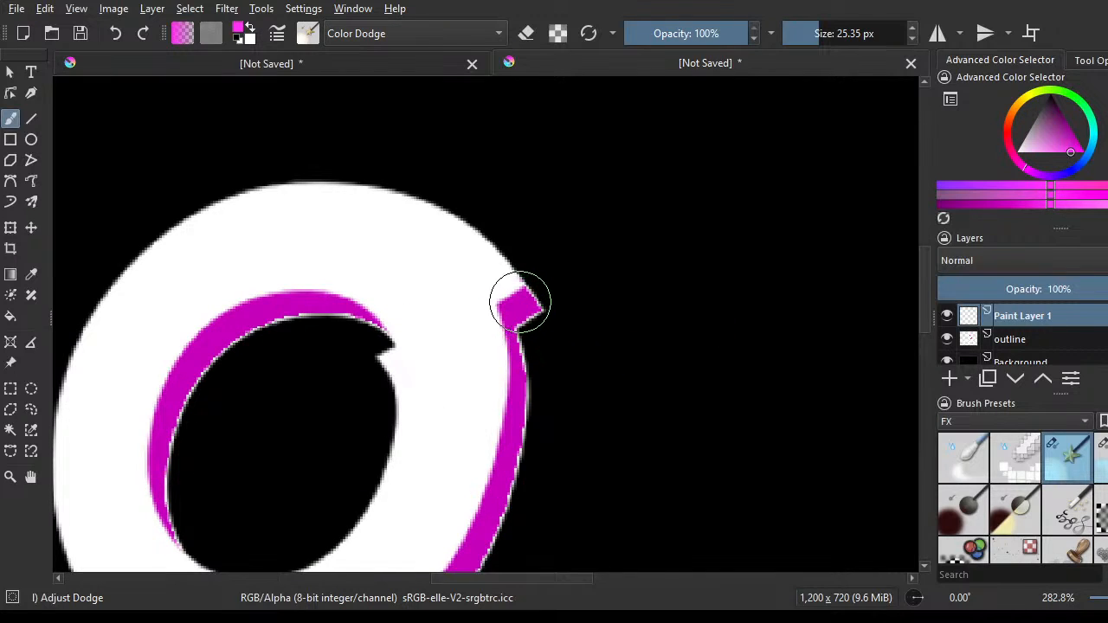
left_click_drag(520, 301, 517, 387)
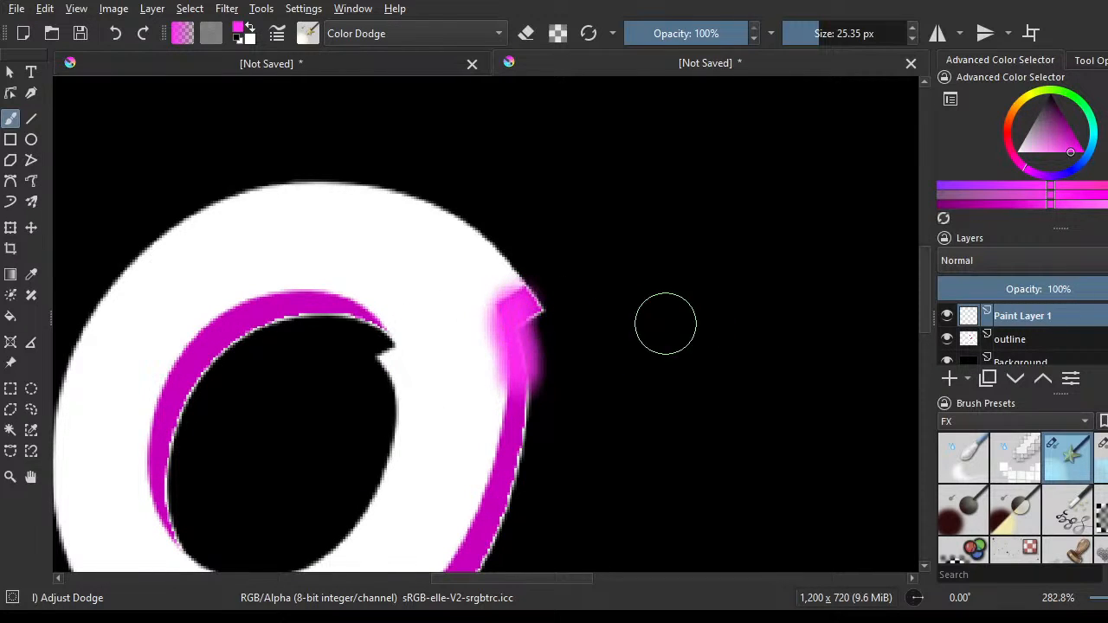
left_click(116, 33)
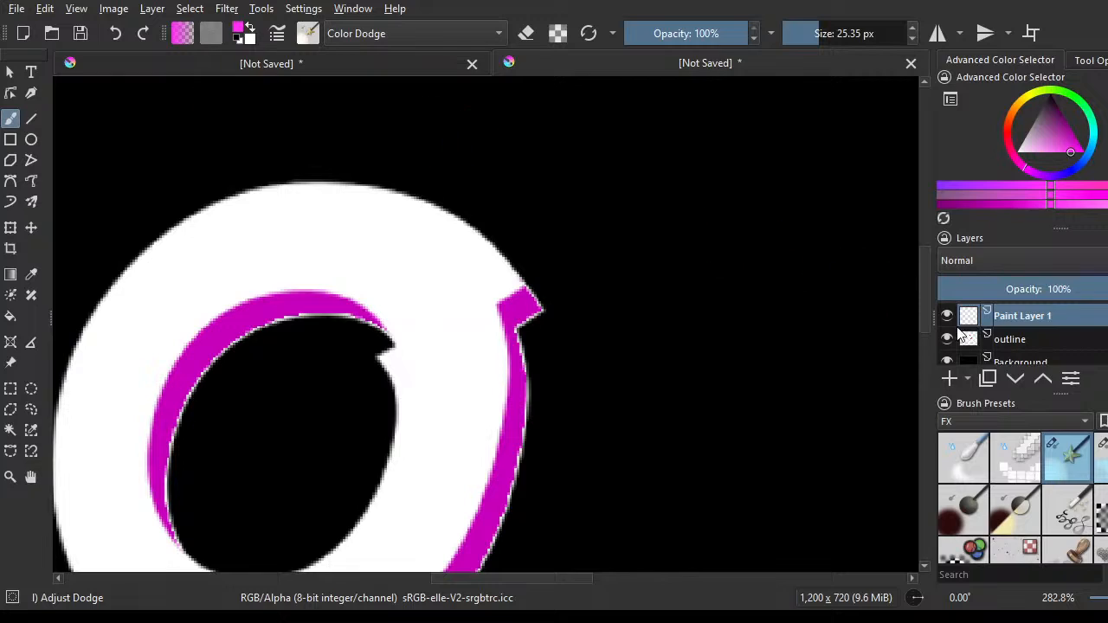
- Paint a bright magenta glow along the O's magenta shadow, working directly on the outline layer
left_click(1007, 340)
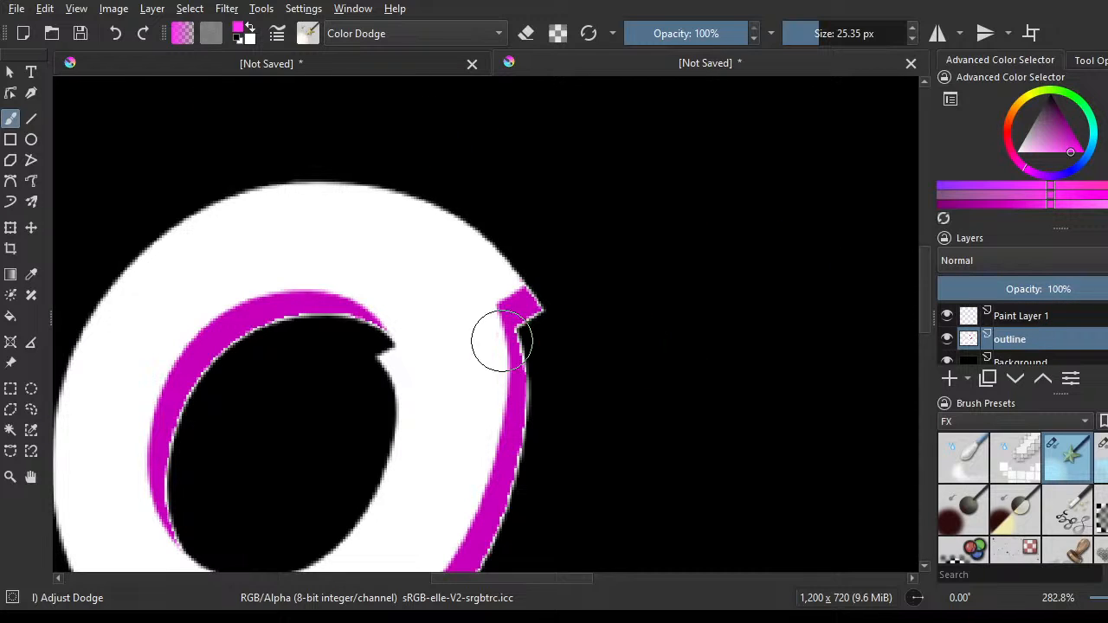
scroll(489, 325, "down", 2)
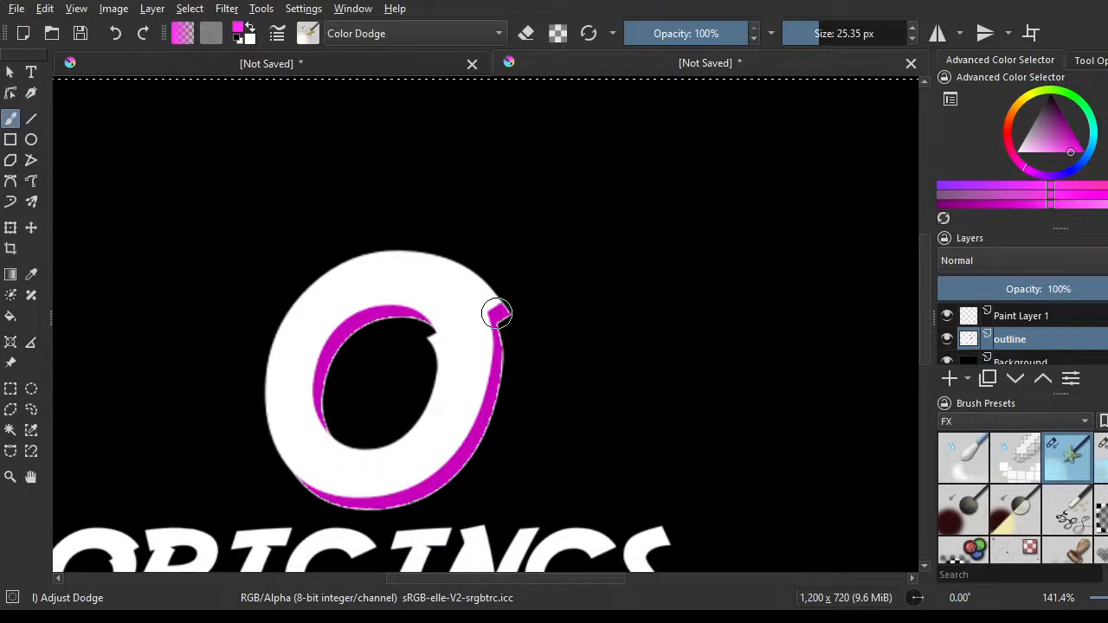
mouse_move(485, 322)
left_mouse_down()
mouse_move(496, 392)
mouse_move(478, 429)
mouse_move(444, 478)
mouse_move(409, 496)
mouse_move(328, 498)
mouse_move(310, 488)
mouse_move(311, 459)
mouse_move(331, 416)
mouse_move(323, 345)
mouse_move(353, 322)
mouse_move(417, 309)
mouse_move(430, 321)
mouse_move(382, 312)
mouse_move(349, 326)
mouse_move(322, 372)
mouse_move(336, 443)
left_mouse_up()
scroll(336, 443, "down", 2)
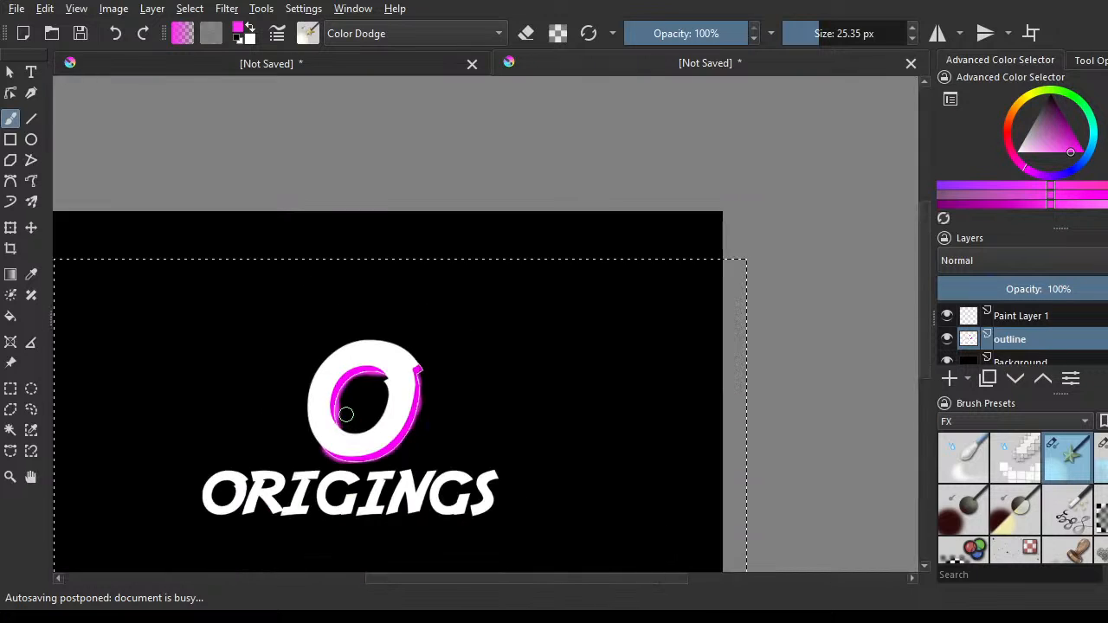
scroll(333, 441, "up", 1)
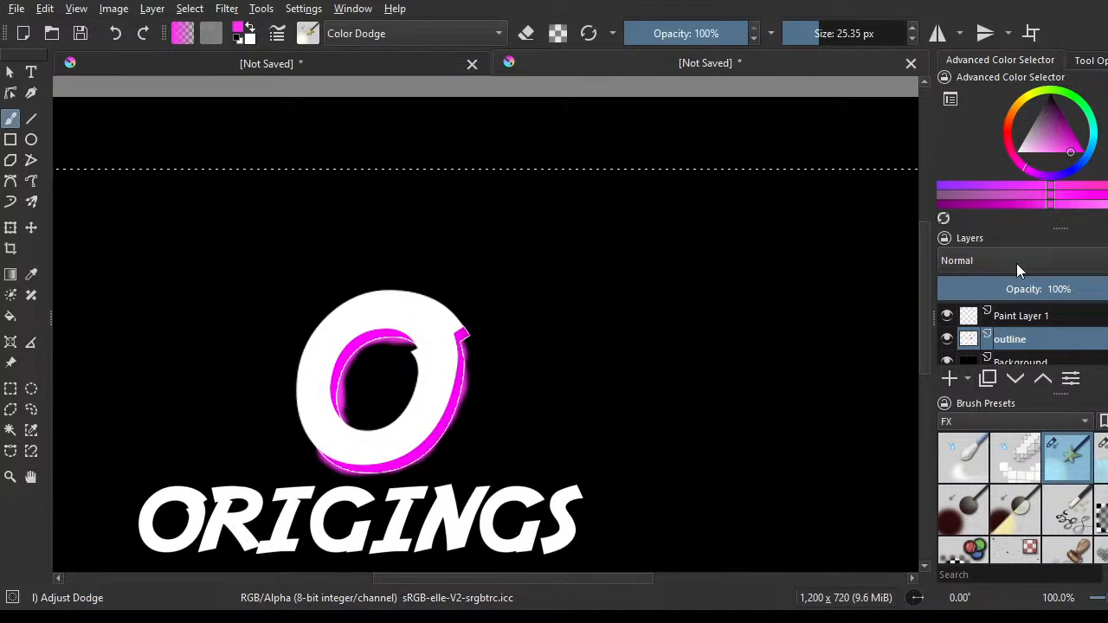
- Paint a soft white glow around the outer edge of the white O on the outline layer
left_click(1019, 153)
scroll(445, 320, "up", 1)
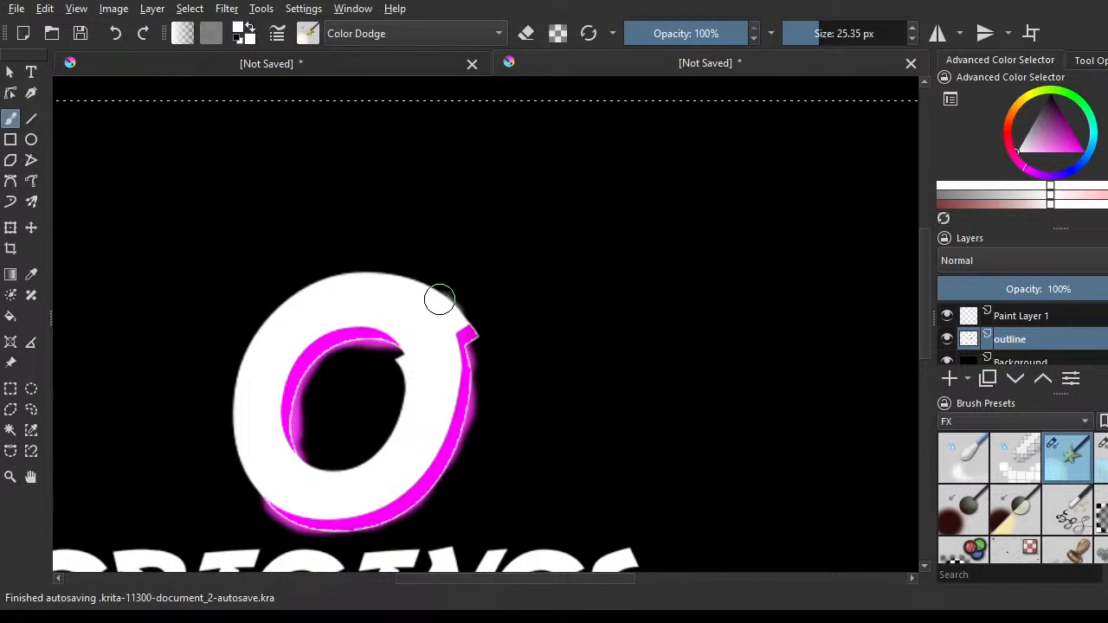
mouse_move(432, 292)
left_mouse_down()
mouse_move(369, 274)
mouse_move(306, 289)
mouse_move(252, 344)
mouse_move(238, 433)
mouse_move(250, 470)
mouse_move(269, 493)
mouse_move(277, 484)
left_mouse_up()
scroll(412, 368, "down", 2)
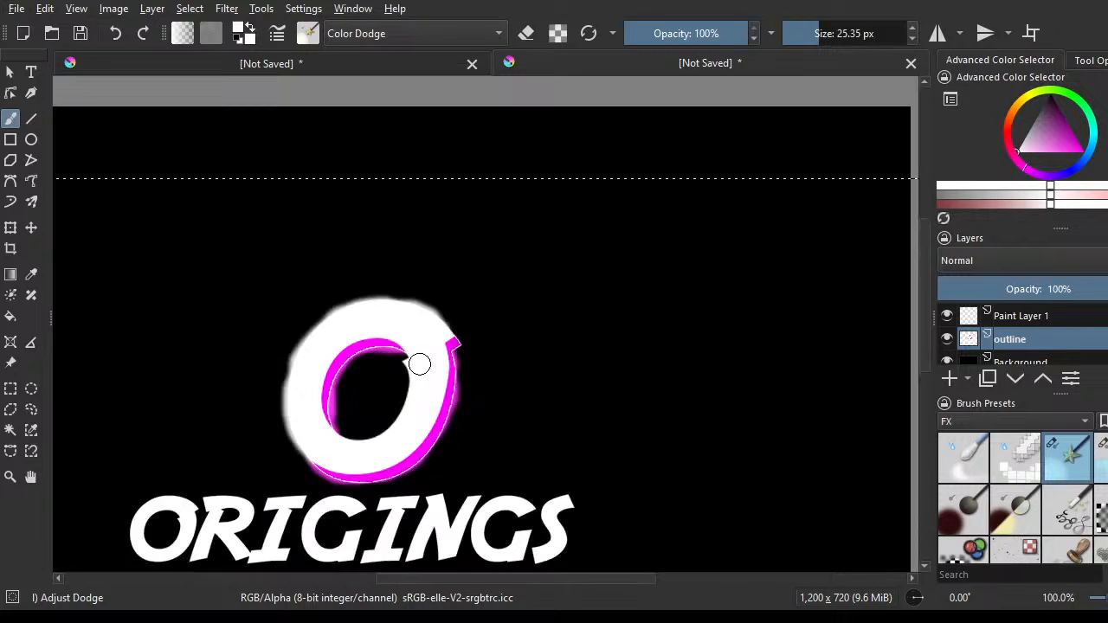
scroll(349, 389, "up", 1)
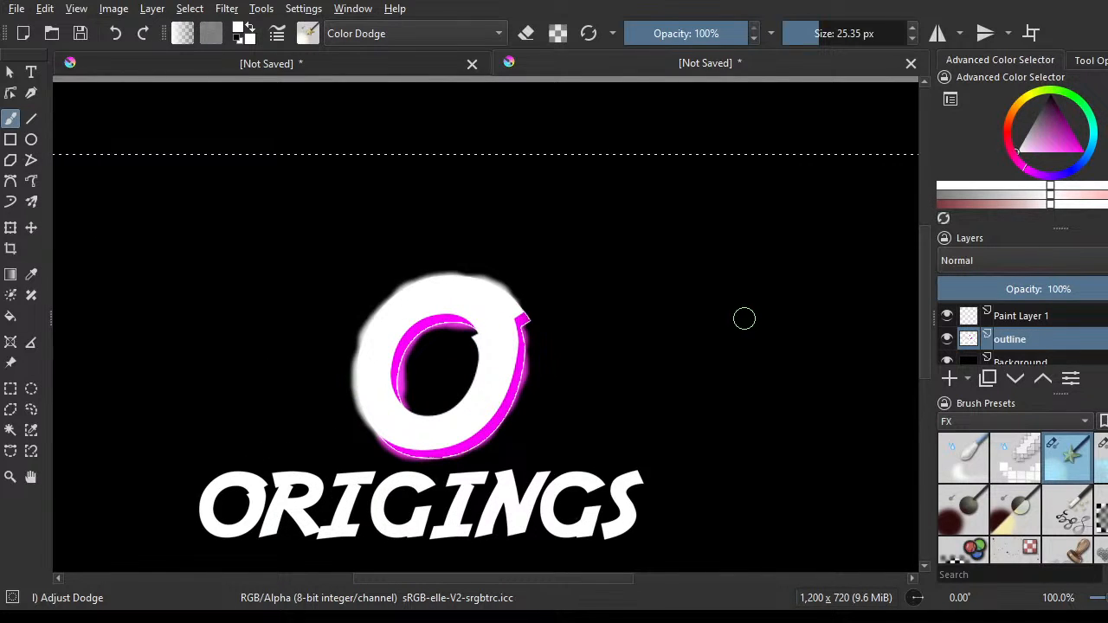
- Place the businessman photo below the outline layer as the logo's backdrop, and delete the empty Paint Layer 1
scroll(552, 297, "down", 2)
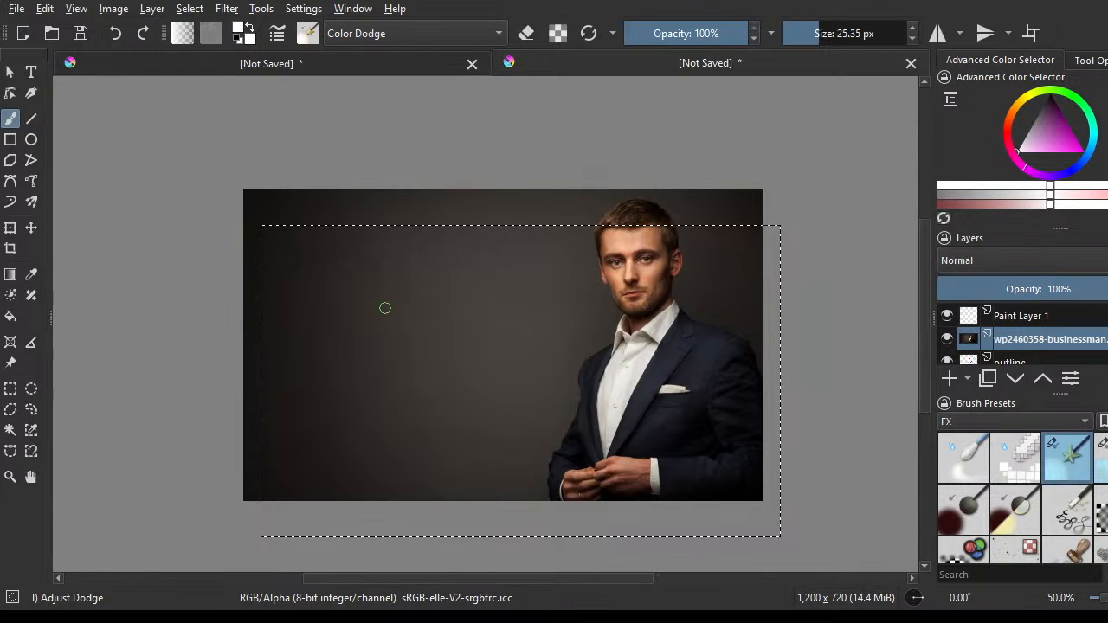
left_click_drag(1026, 337, 1050, 341)
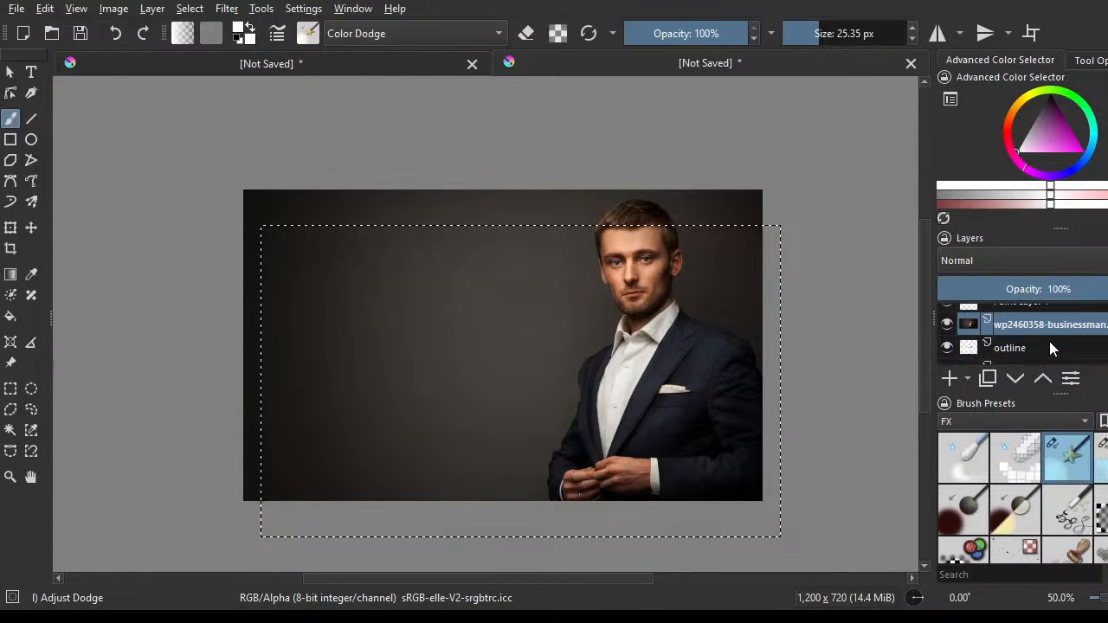
scroll(449, 339, "up", 1)
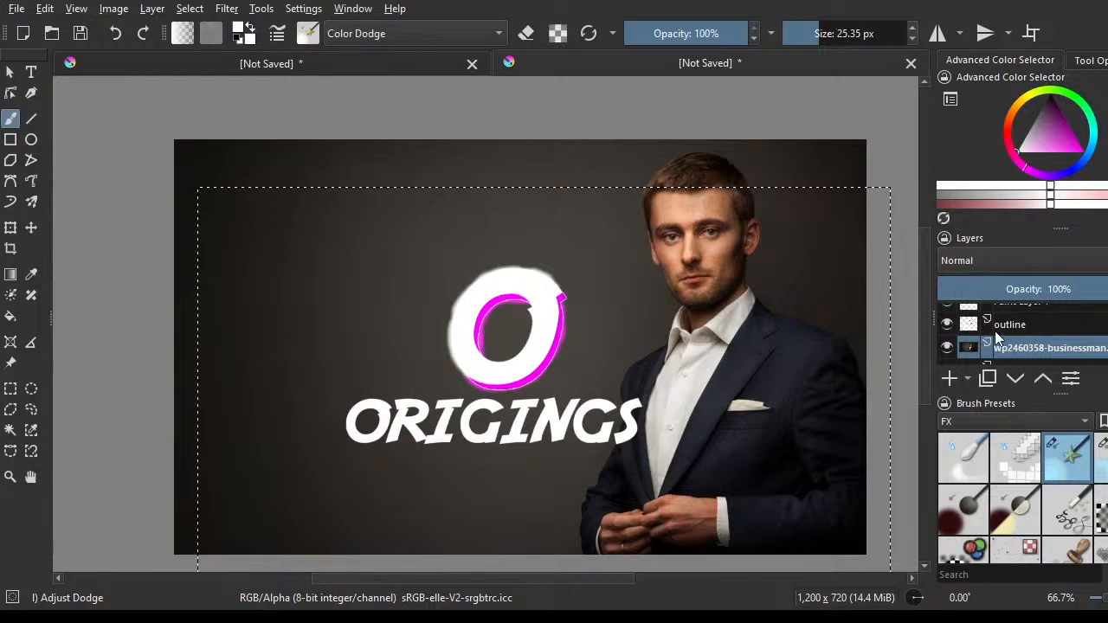
scroll(995, 331, "up", 1)
left_click(1049, 317)
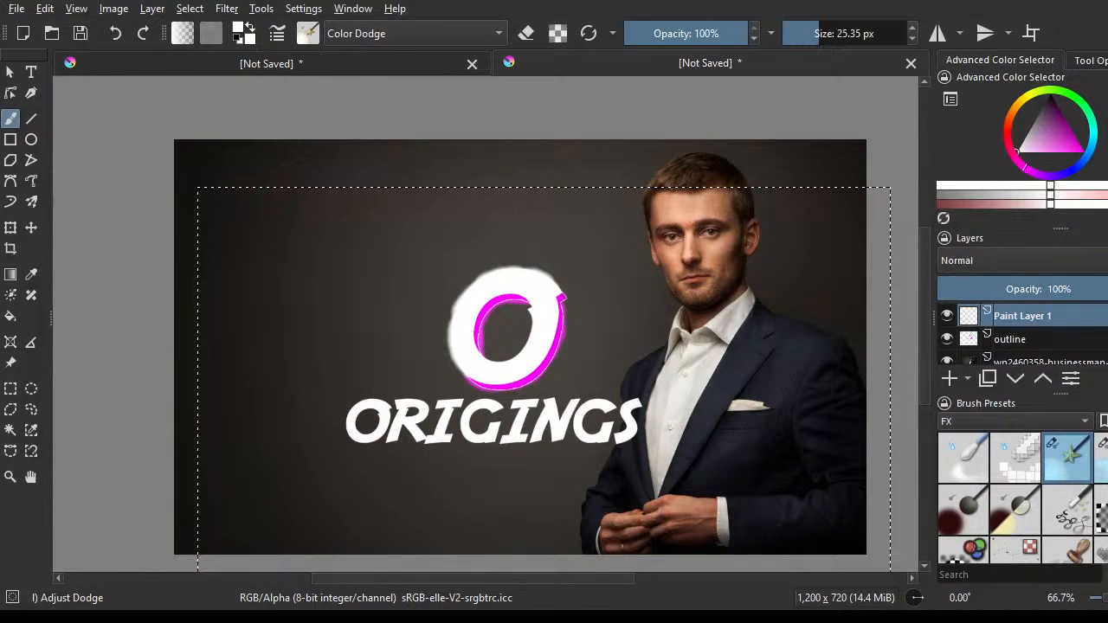
key("shift+Delete")
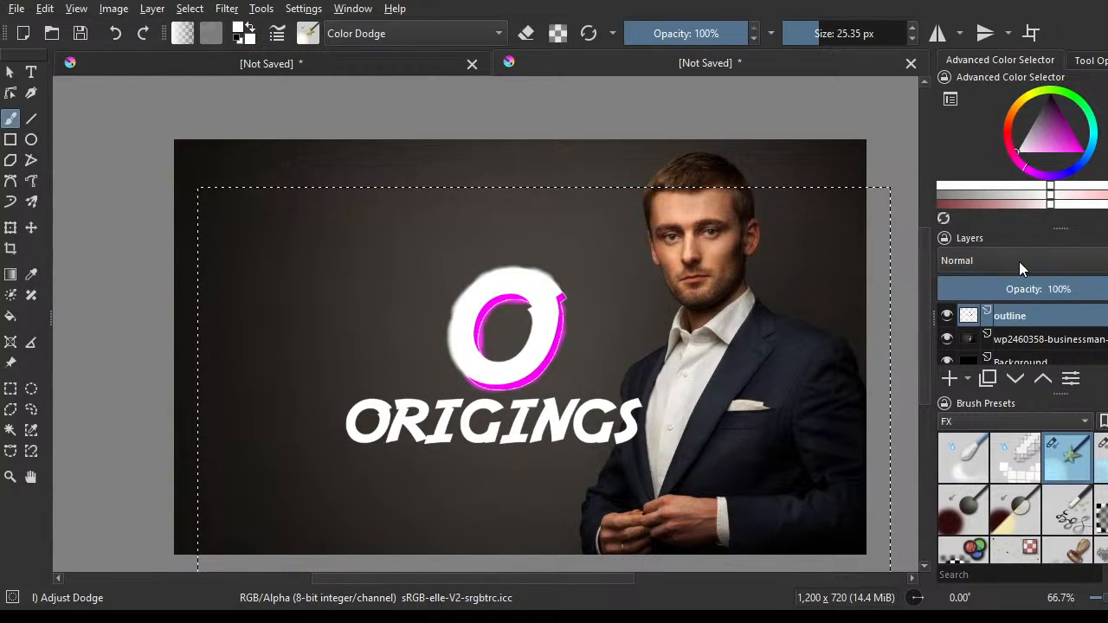
- Set the outline layer's blending mode to Overlay and duplicate the layer
scroll(1019, 262, "down", 1)
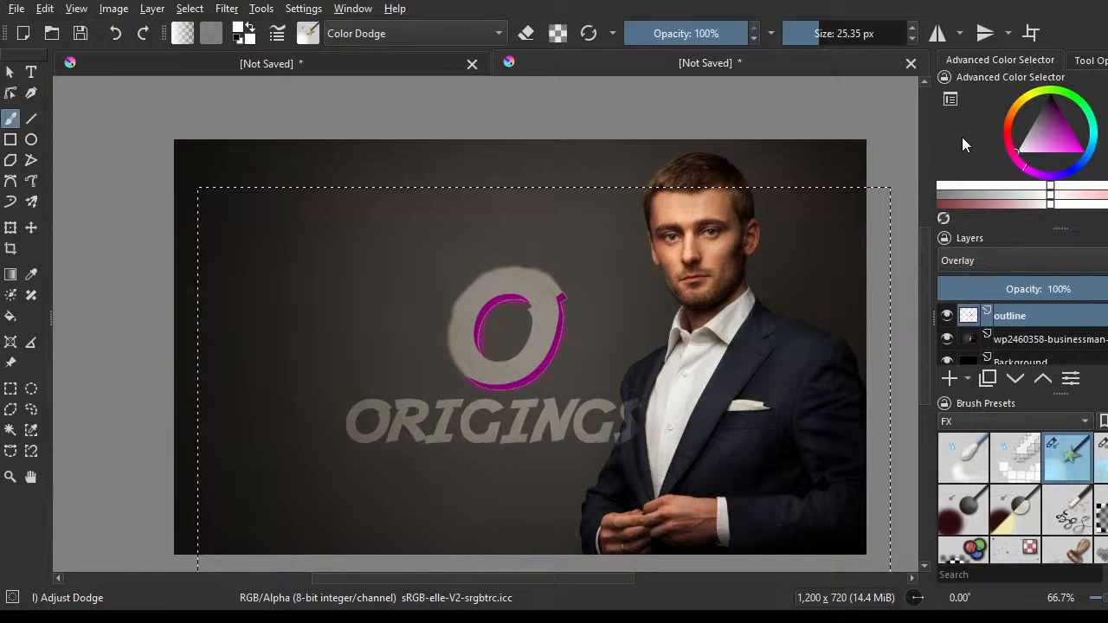
key("ctrl+j")
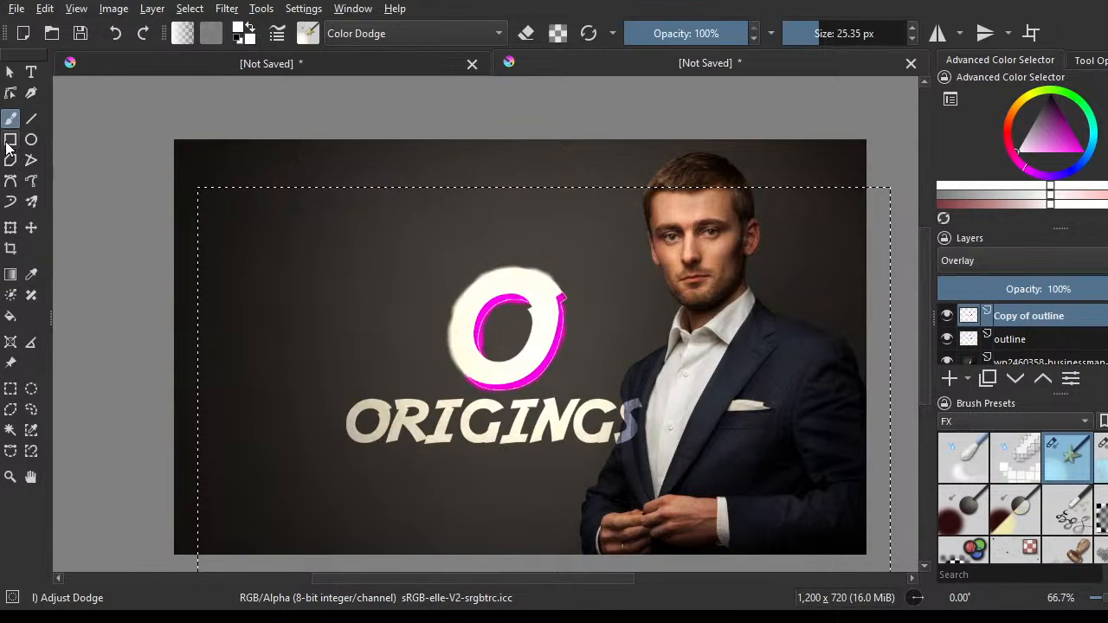
- Erase the part of the letter S overlapping the man's jacket on both outline layers, using a 66.73 px brush in eraser mode
left_click(524, 34)
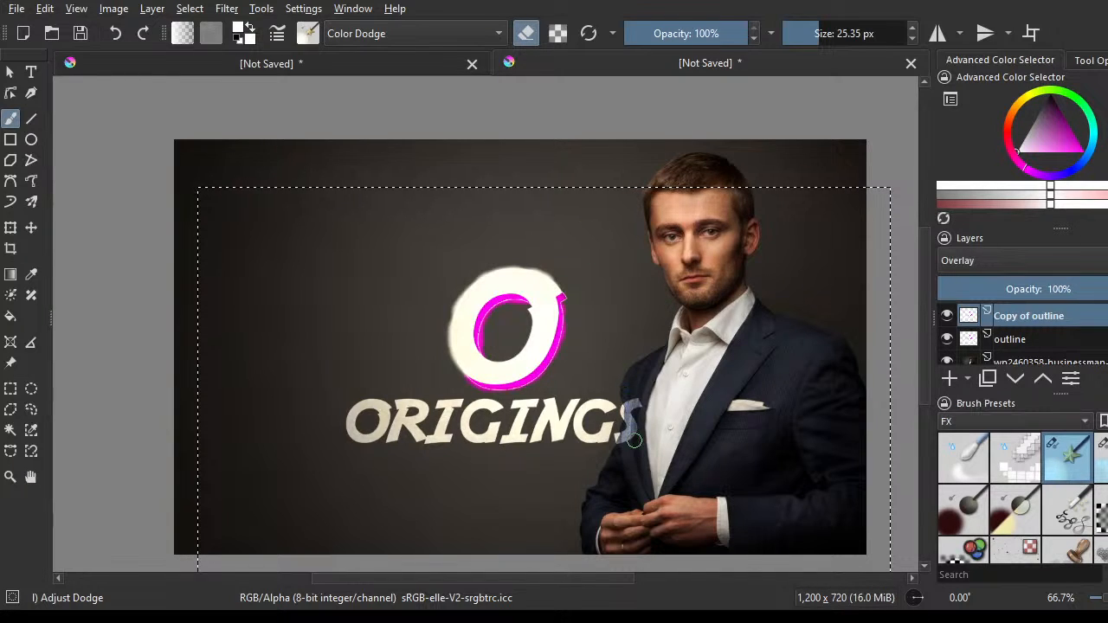
left_click_drag(817, 38, 833, 57)
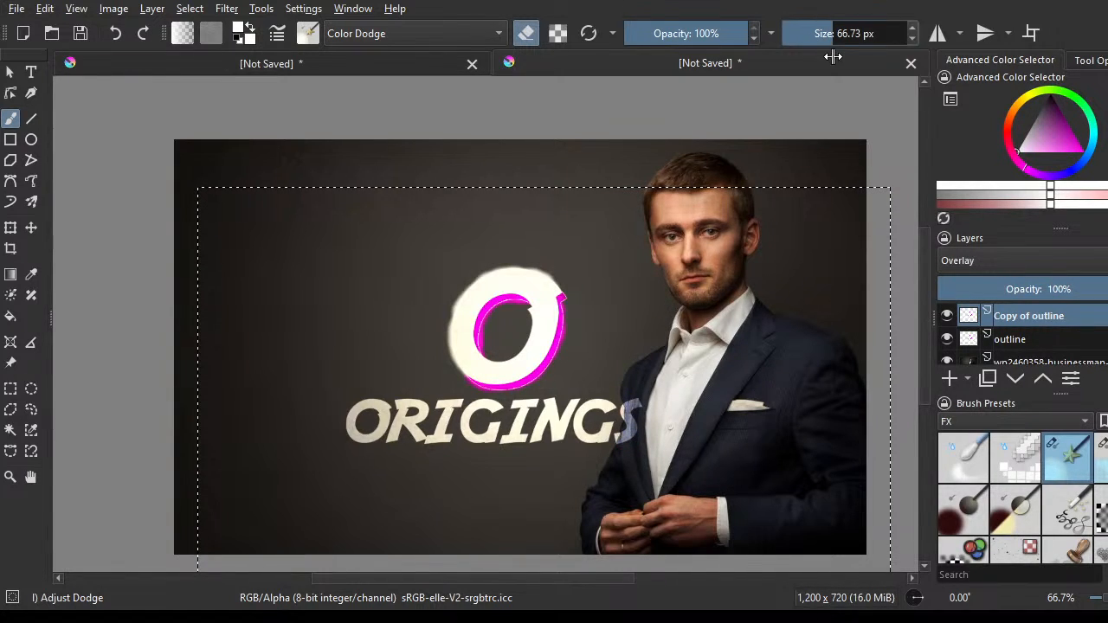
scroll(669, 379, "up", 2)
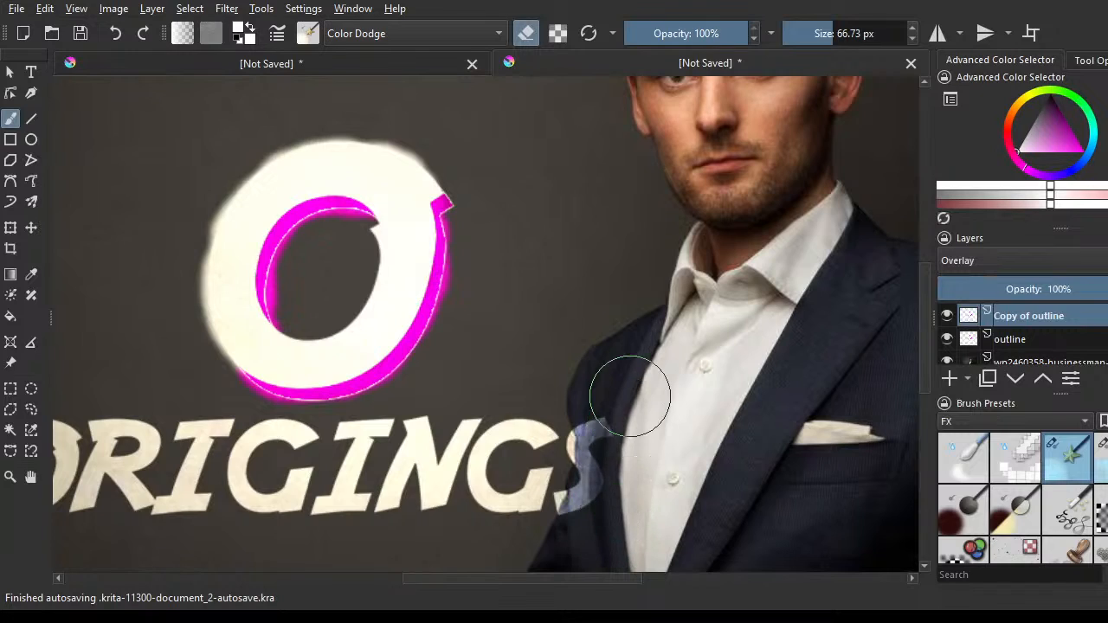
mouse_move(611, 491)
left_mouse_down()
mouse_move(626, 376)
mouse_move(595, 548)
mouse_move(615, 421)
mouse_move(589, 524)
mouse_move(624, 455)
left_mouse_up()
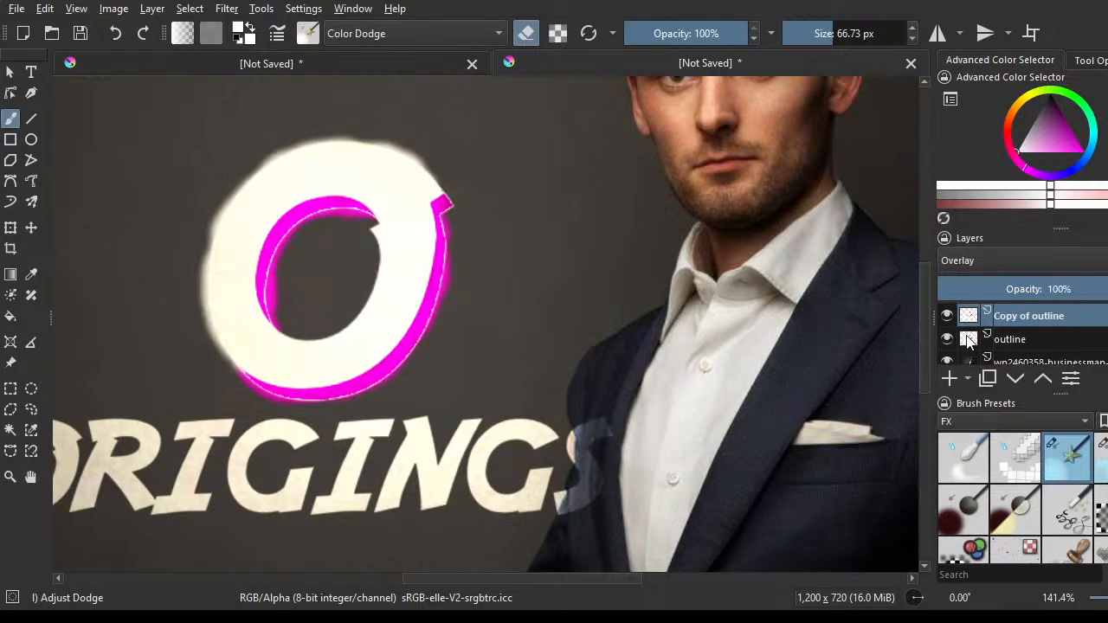
left_click(1028, 338)
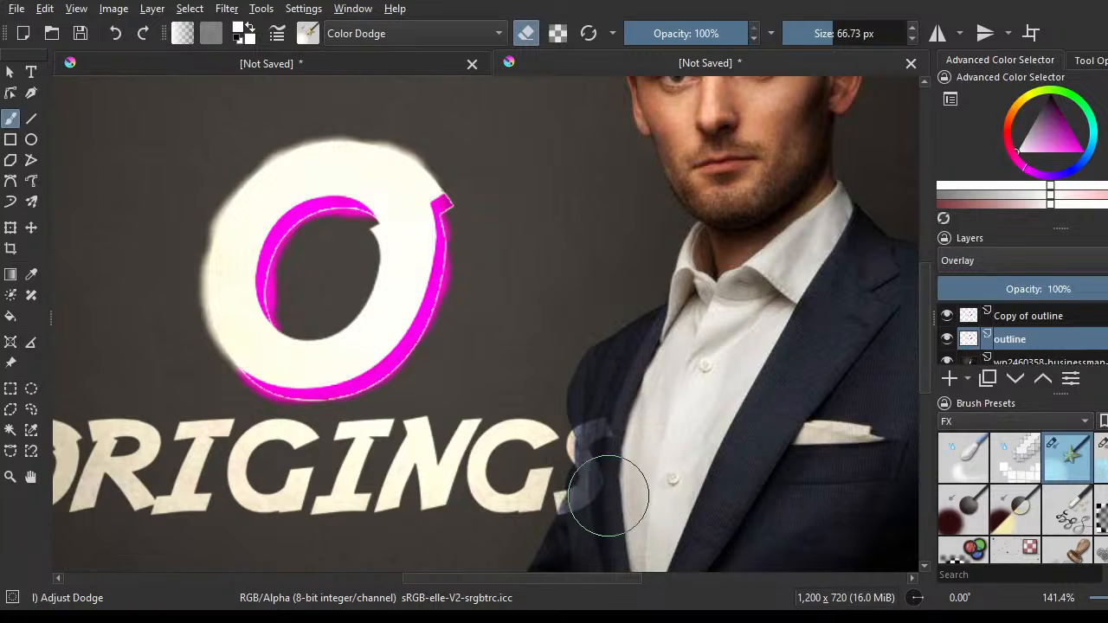
mouse_move(600, 487)
left_mouse_down()
mouse_move(617, 449)
mouse_move(568, 543)
mouse_move(587, 517)
mouse_move(600, 424)
left_mouse_up()
- Delete the duplicated outline layer above the original logo layer
scroll(626, 382, "down", 3)
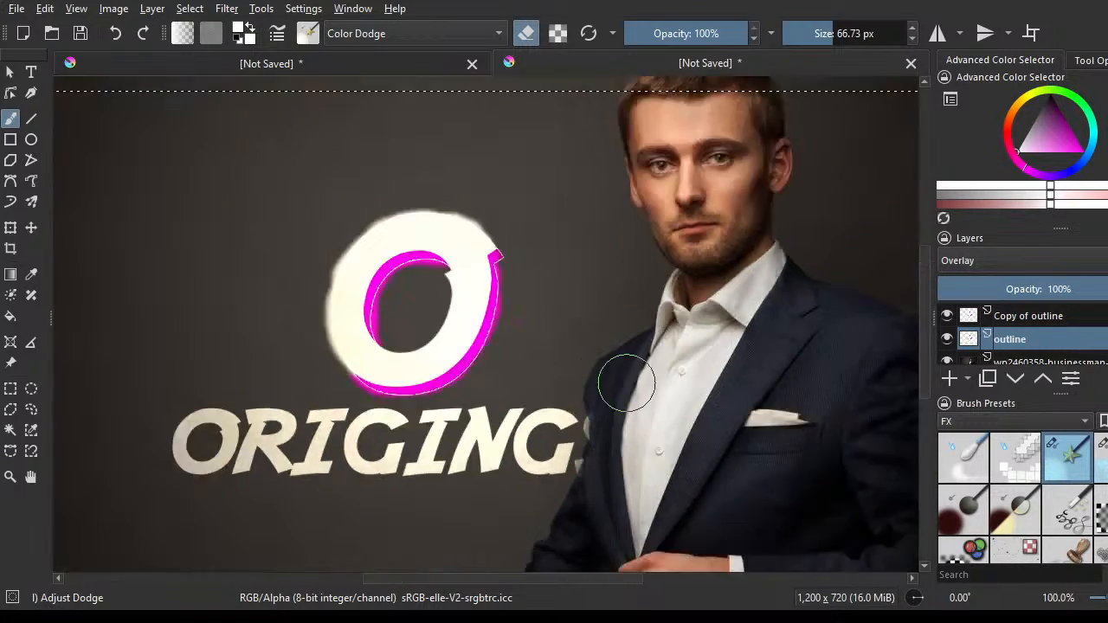
scroll(571, 322, "up", 1)
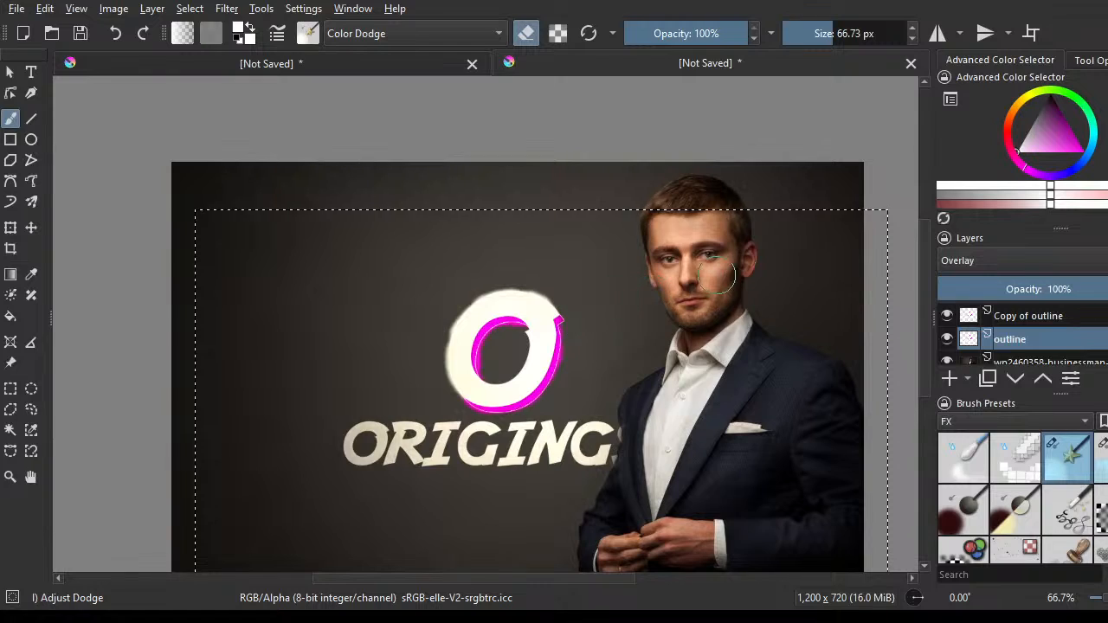
left_click(1045, 317)
key("shift+Delete")
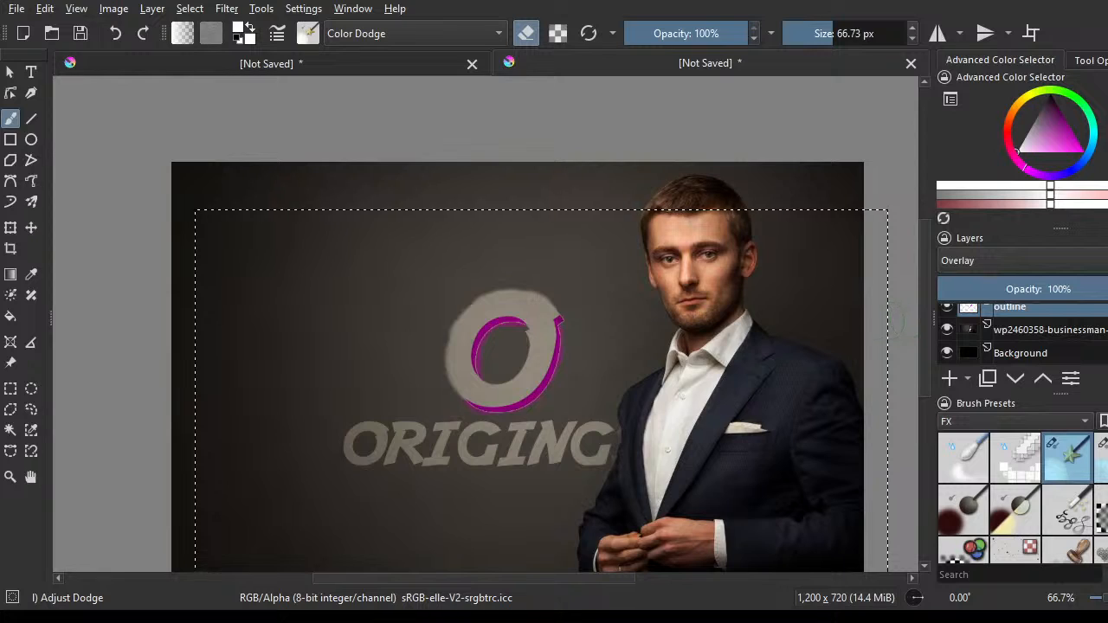
- Undo the deletion of the duplicated outline layer to restore the bright logo
key("ctrl")
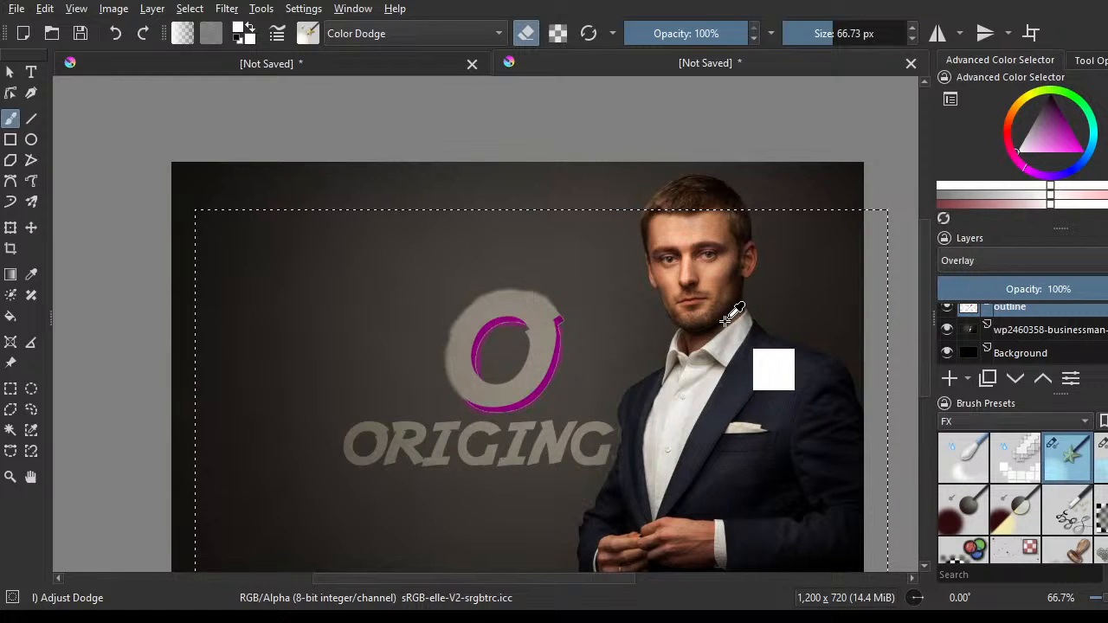
key("ctrl+z")
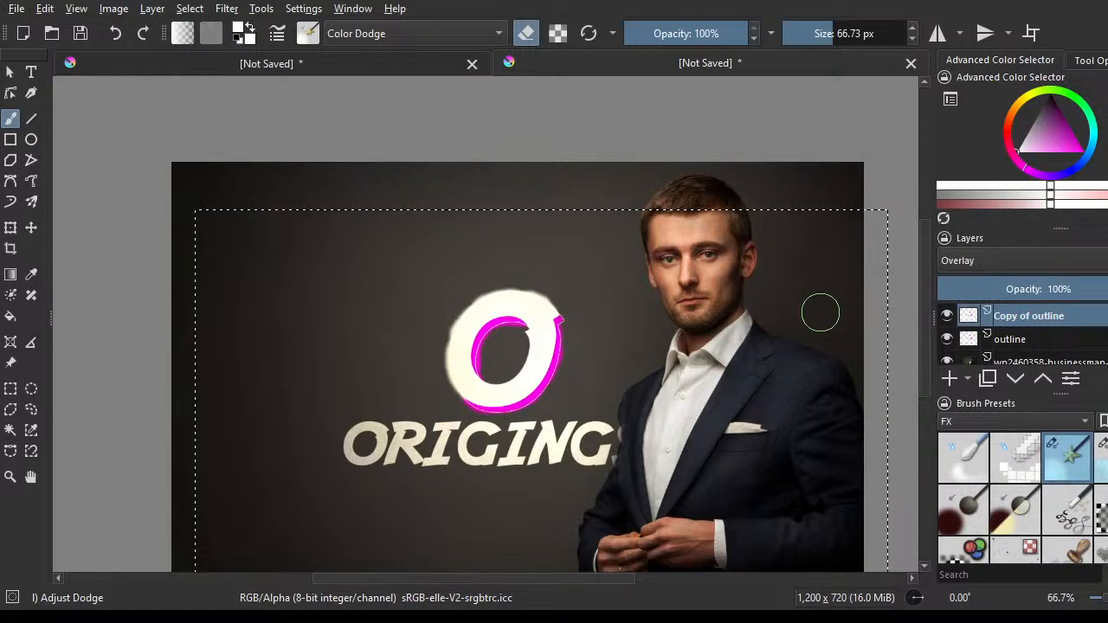
scroll(542, 333, "down", 2)
scroll(542, 332, "up", 2)
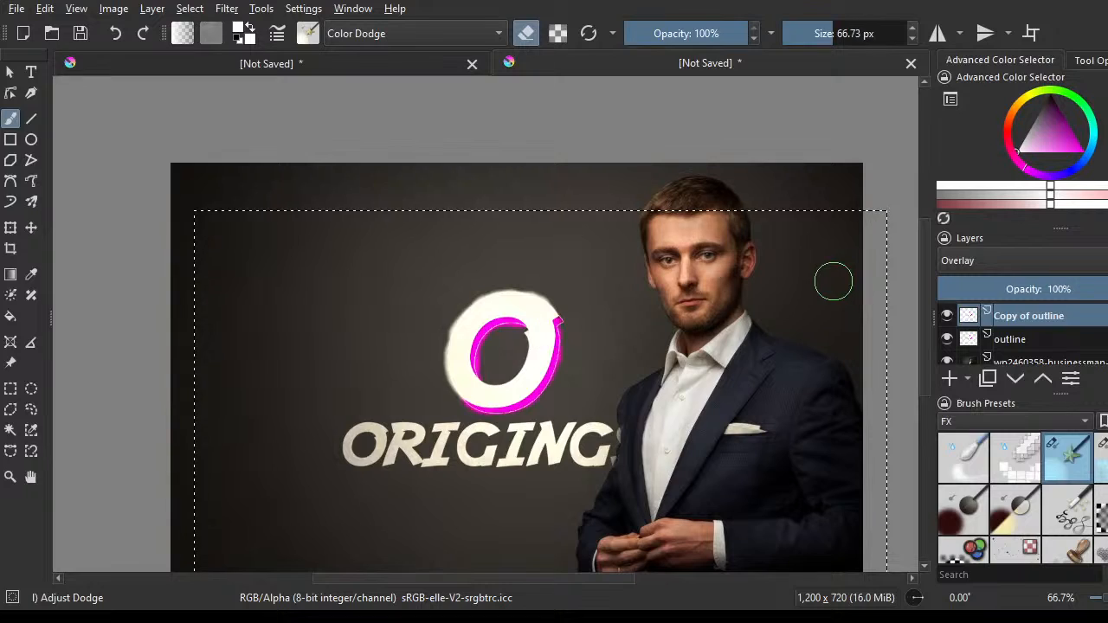
- Set the brush to Overlay with erasing off for the businessman photo layer, and sample the magenta from the logo's O
left_click(996, 361)
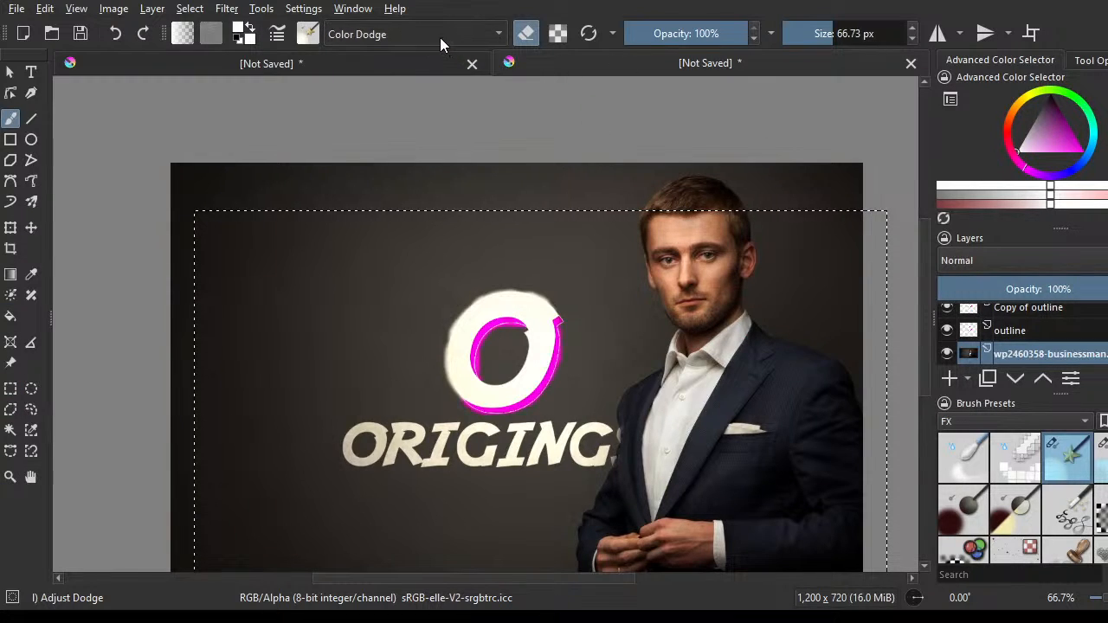
key("alt+shift+o")
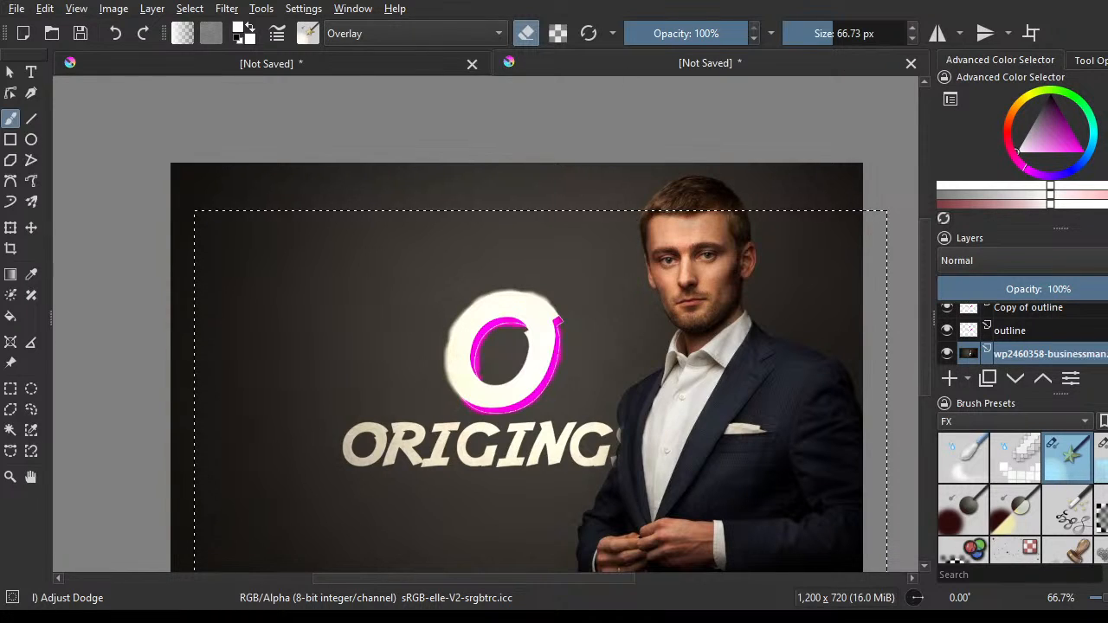
key("e")
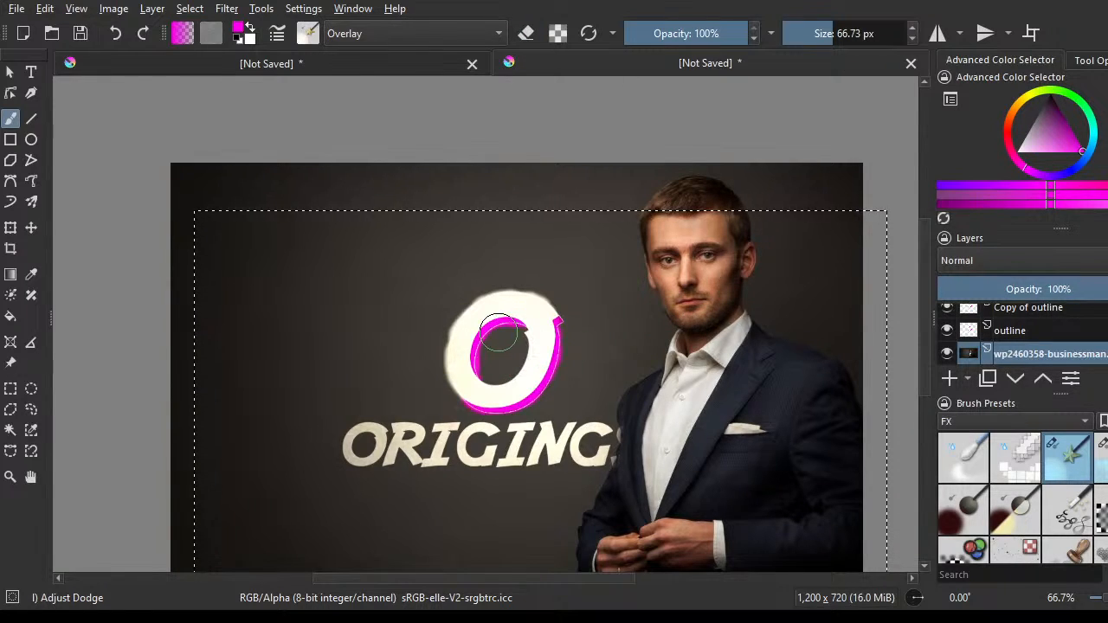
left_click(28, 277)
scroll(492, 325, "up", 4)
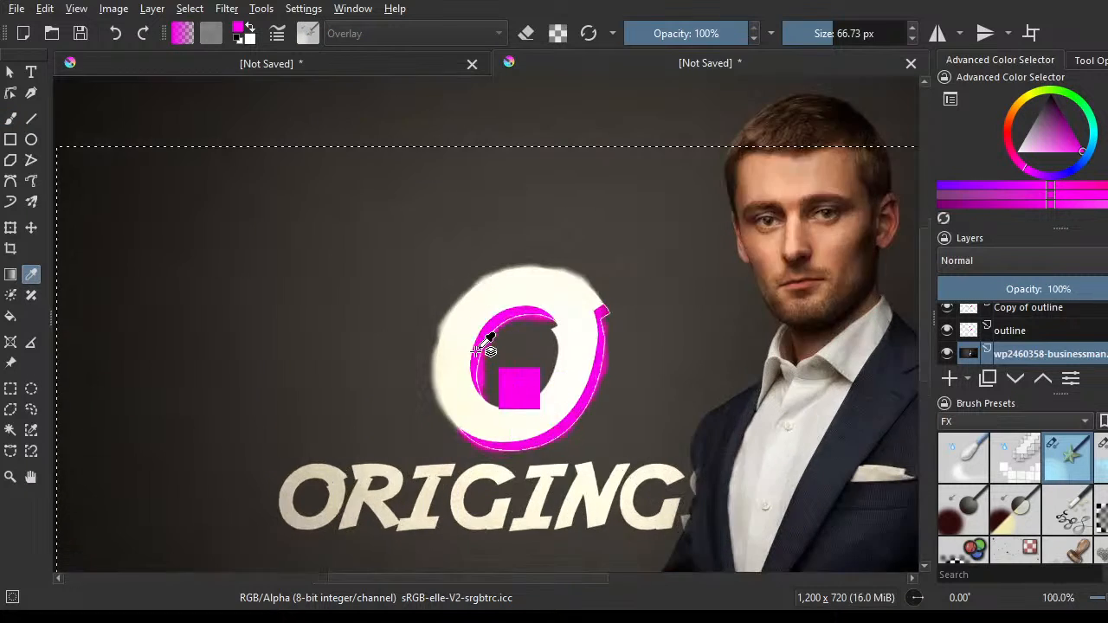
scroll(520, 314, "down", 4)
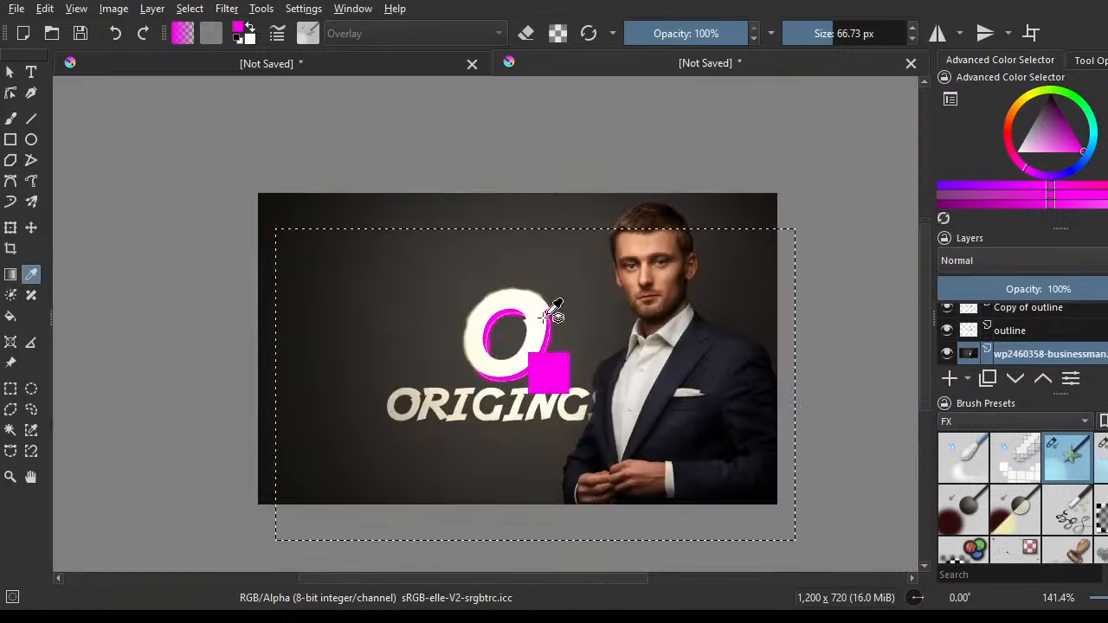
- Tint both of the man's eyes magenta on the photo layer with a 21.90 px Overlay brush
left_click(12, 120)
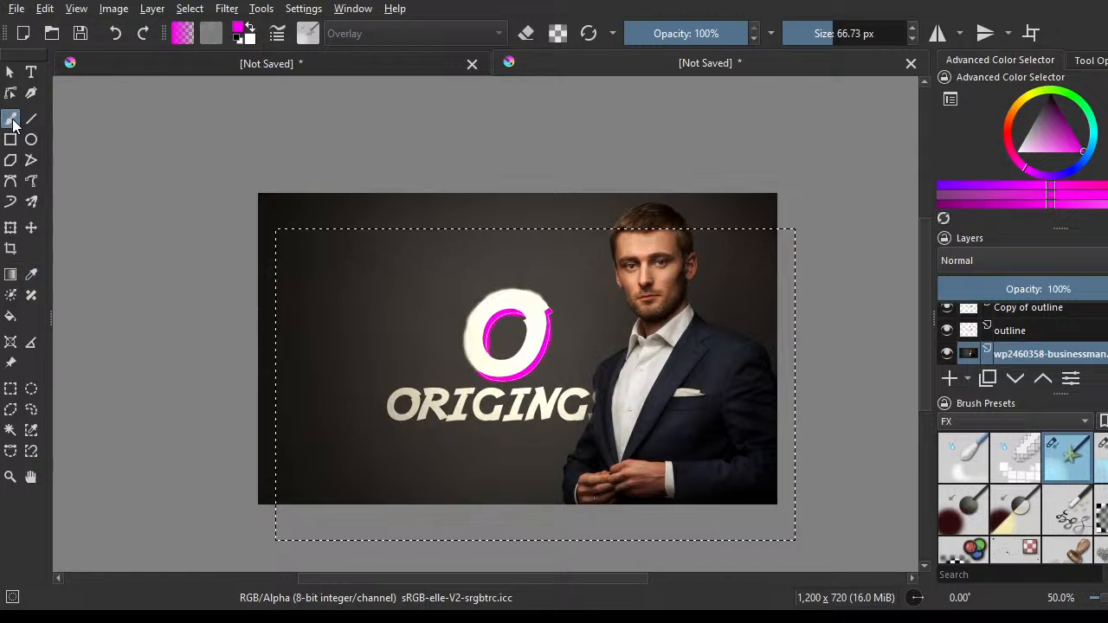
scroll(667, 264, "up", 3)
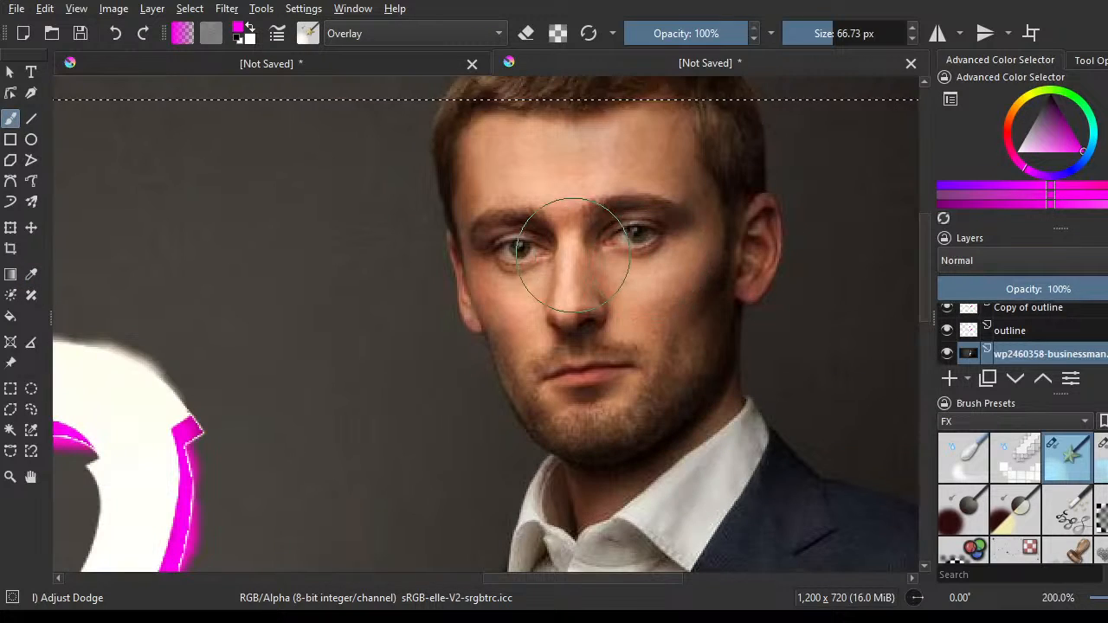
scroll(555, 290, "up", 2)
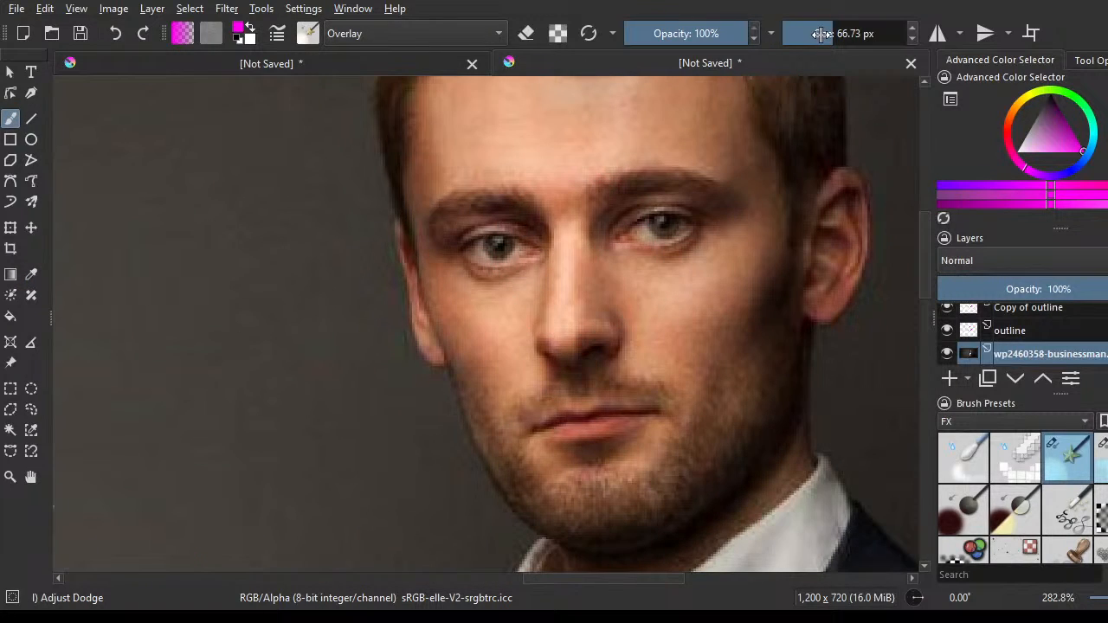
mouse_move(821, 33)
left_mouse_down()
mouse_move(790, 35)
mouse_move(817, 35)
left_mouse_up()
scroll(507, 251, "up", 1)
scroll(496, 242, "up", 1)
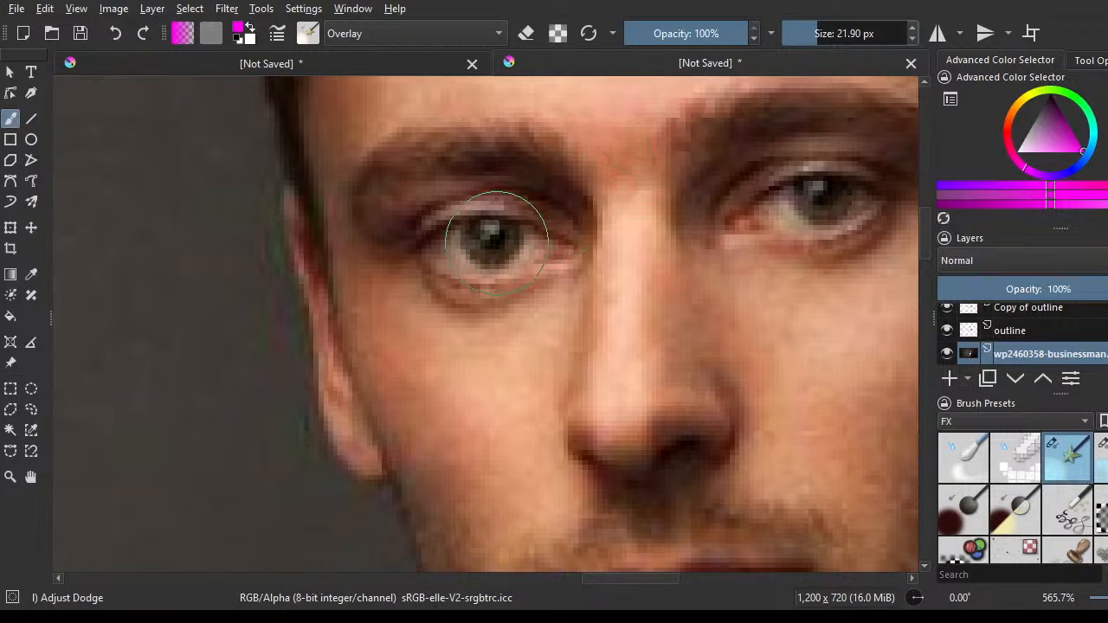
left_click(497, 242)
left_click(818, 194)
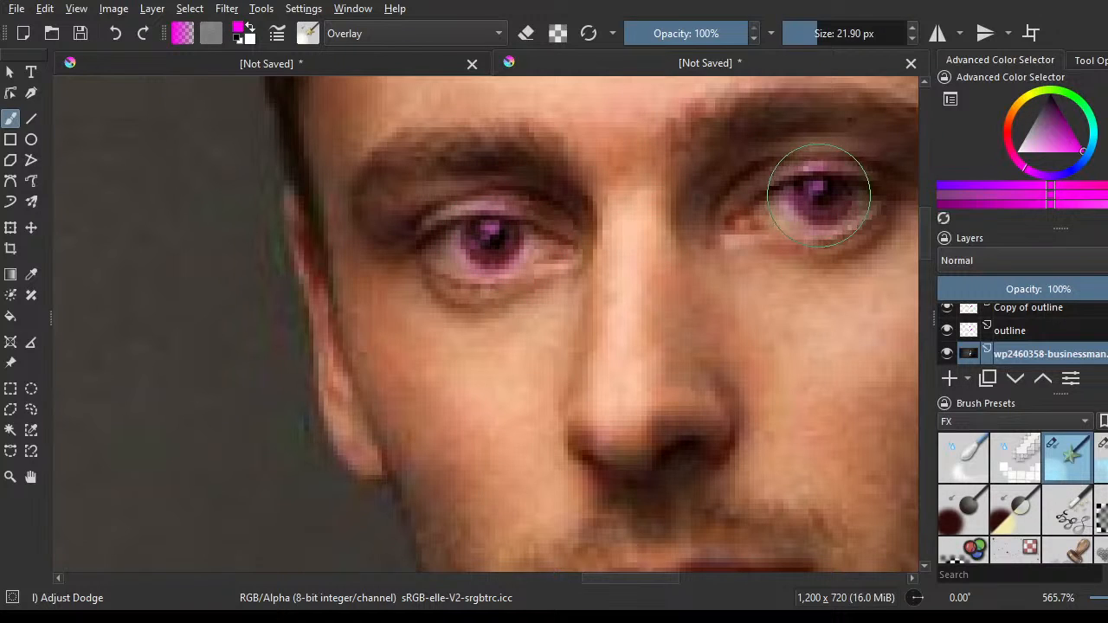
scroll(829, 192, "down", 6)
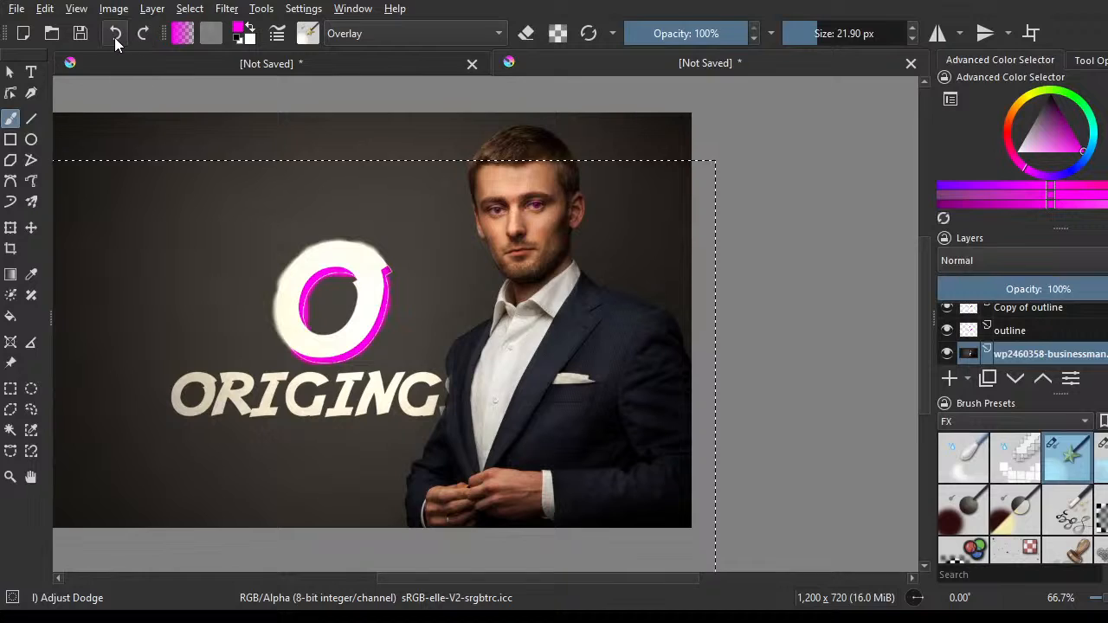
scroll(386, 296, "down", 2)
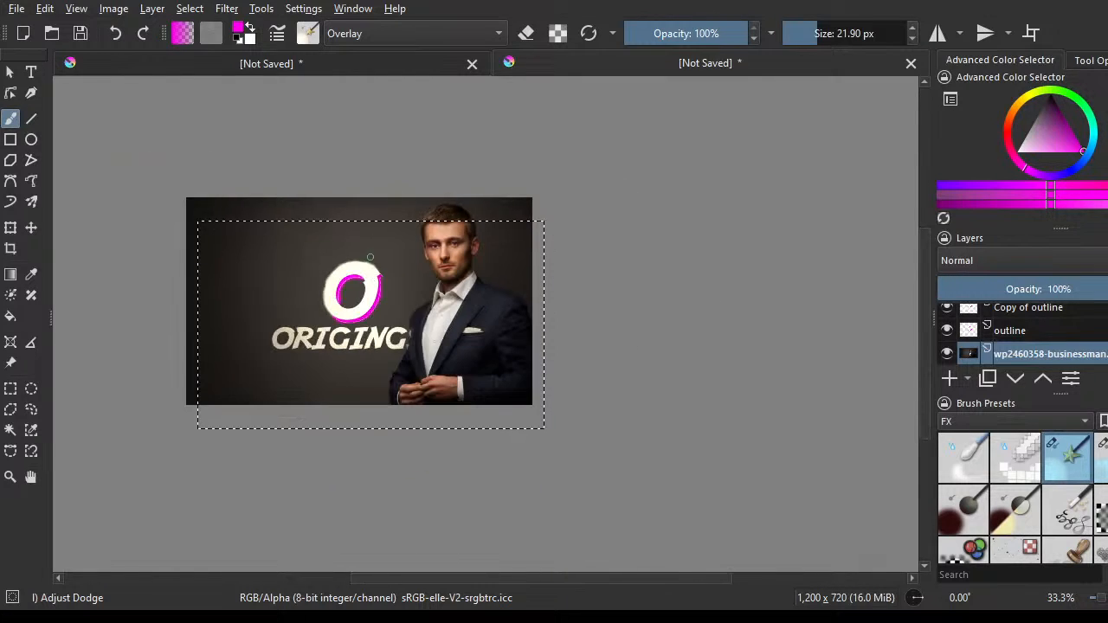
scroll(347, 285, "up", 1)
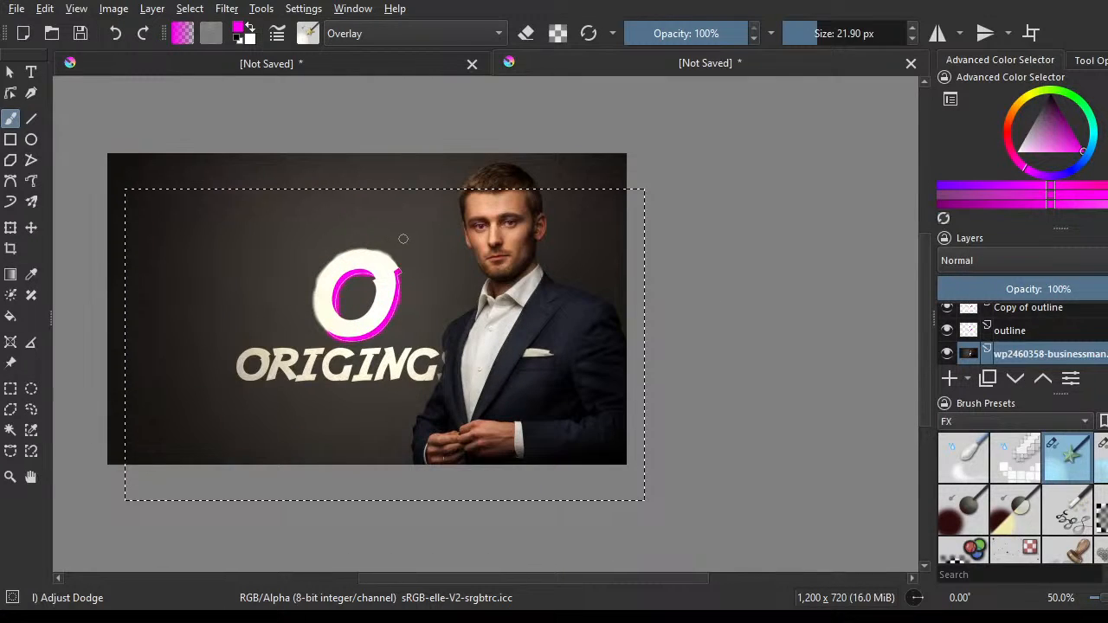
- Remove the rectangular selection from the canvas
left_click(9, 390)
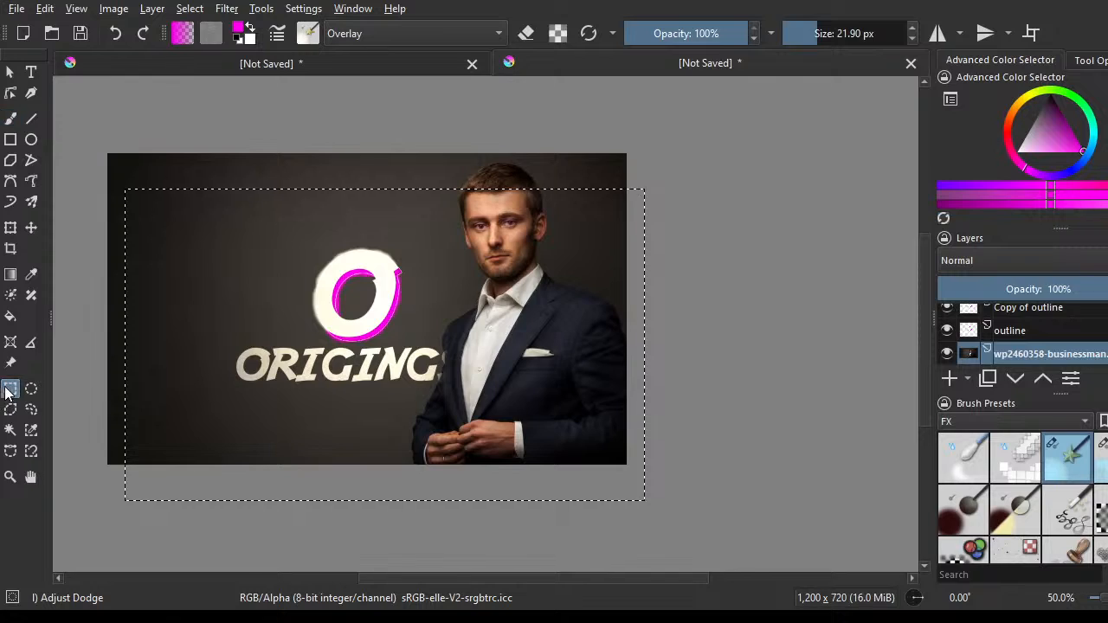
left_click(247, 273)
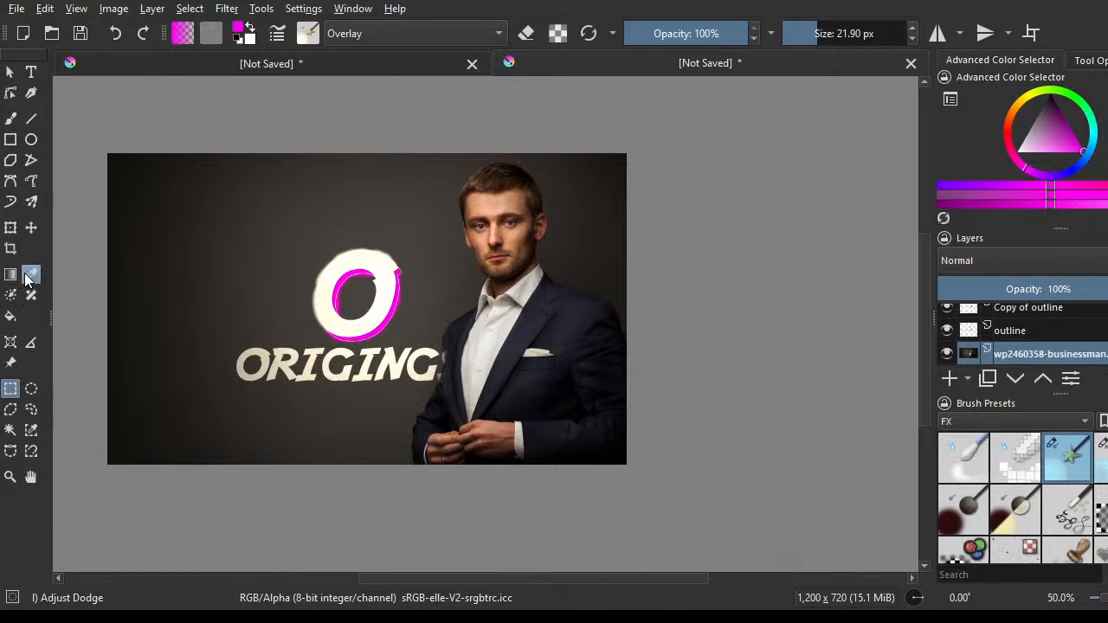
left_click_drag(556, 580, 520, 579)
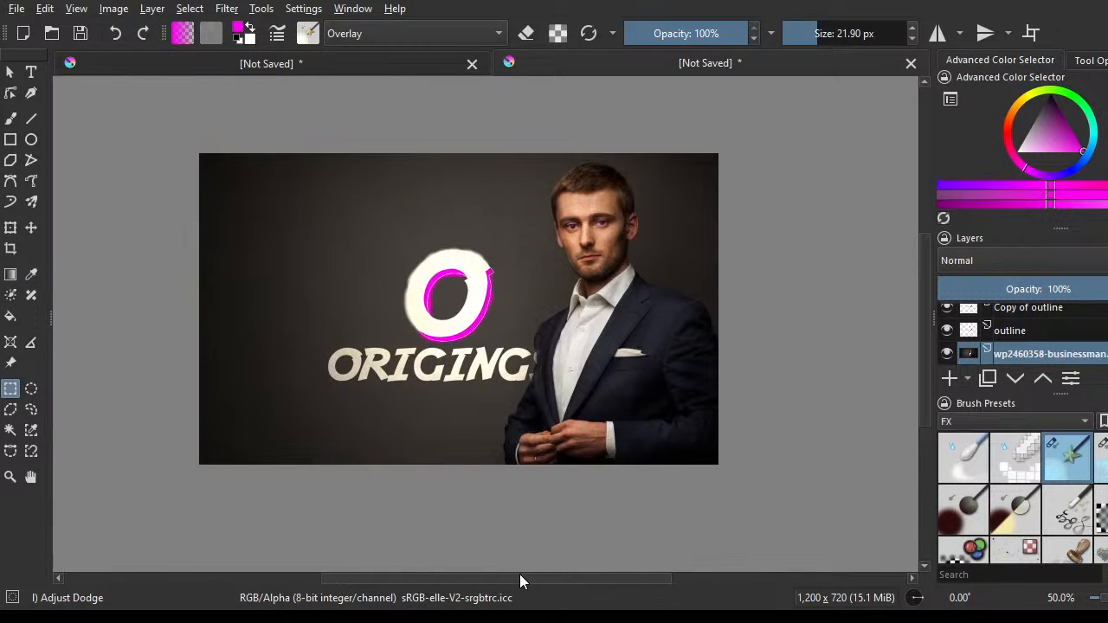
scroll(1010, 326, "up", 1)
scroll(1011, 337, "down", 2)
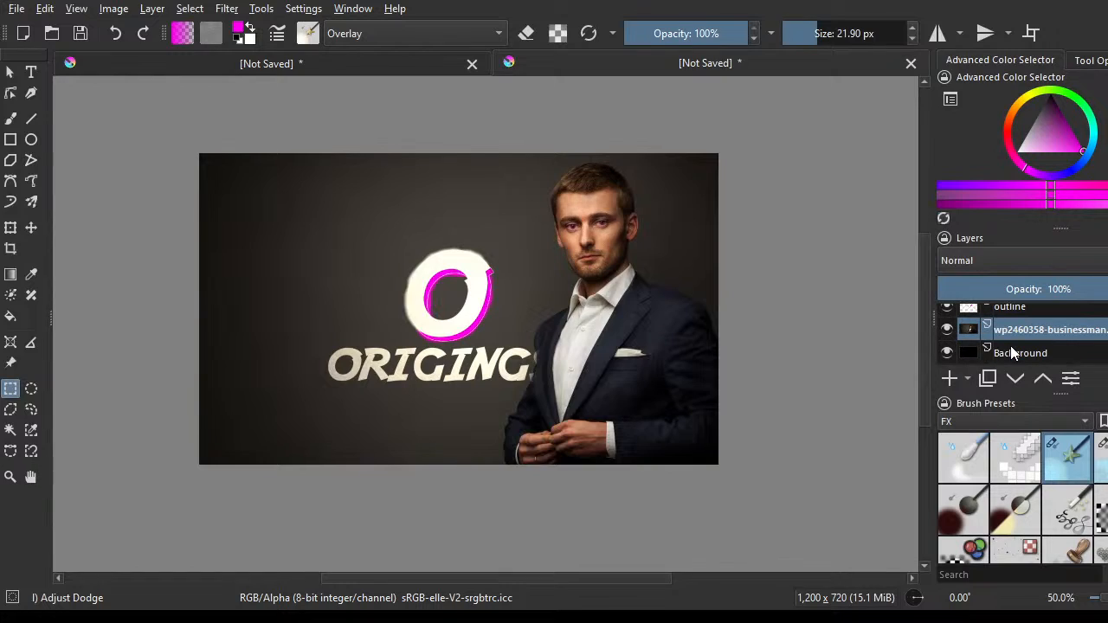
- Choose a darker magenta and try an Overlay gradient directly on the photo layer, fading from the photo's right side towards the logo
left_click(19, 275)
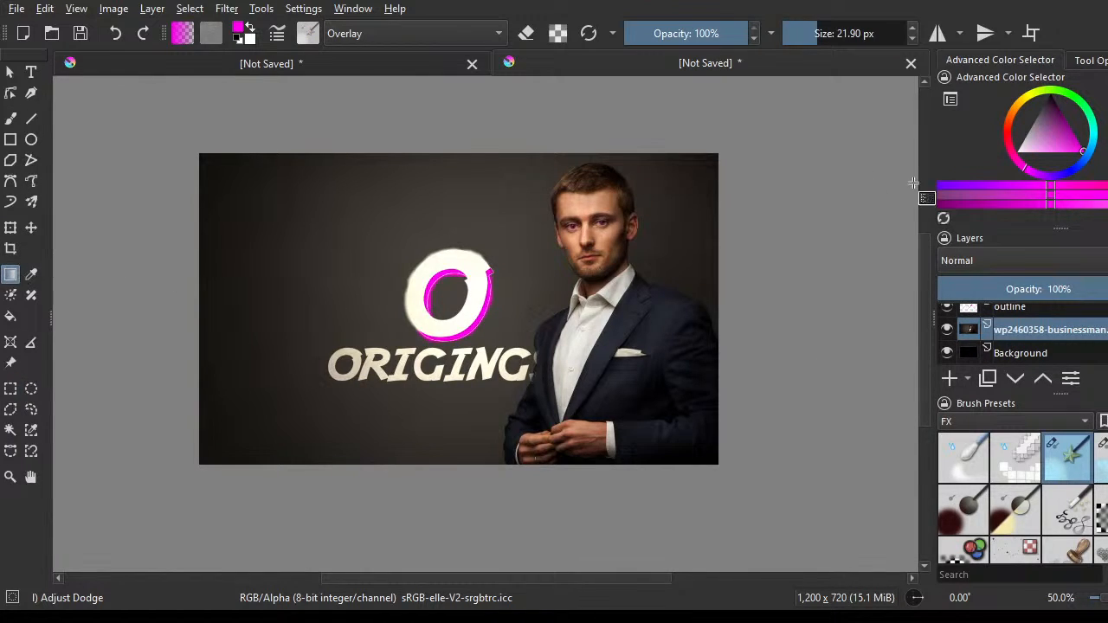
left_click_drag(1061, 146, 1064, 120)
left_click_drag(789, 275, 413, 274)
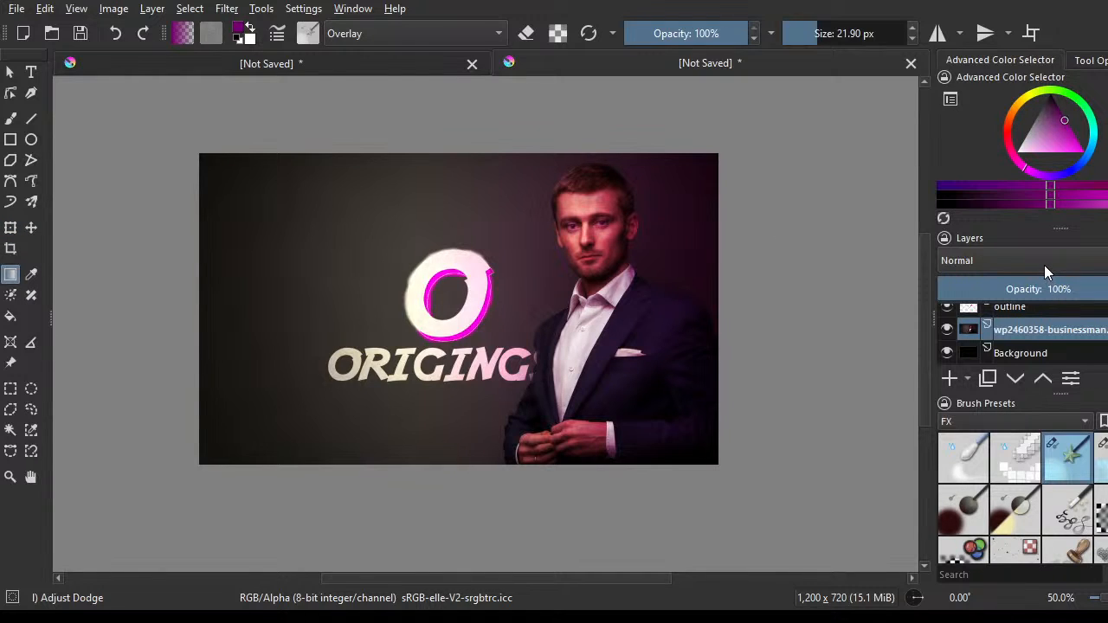
left_click(116, 34)
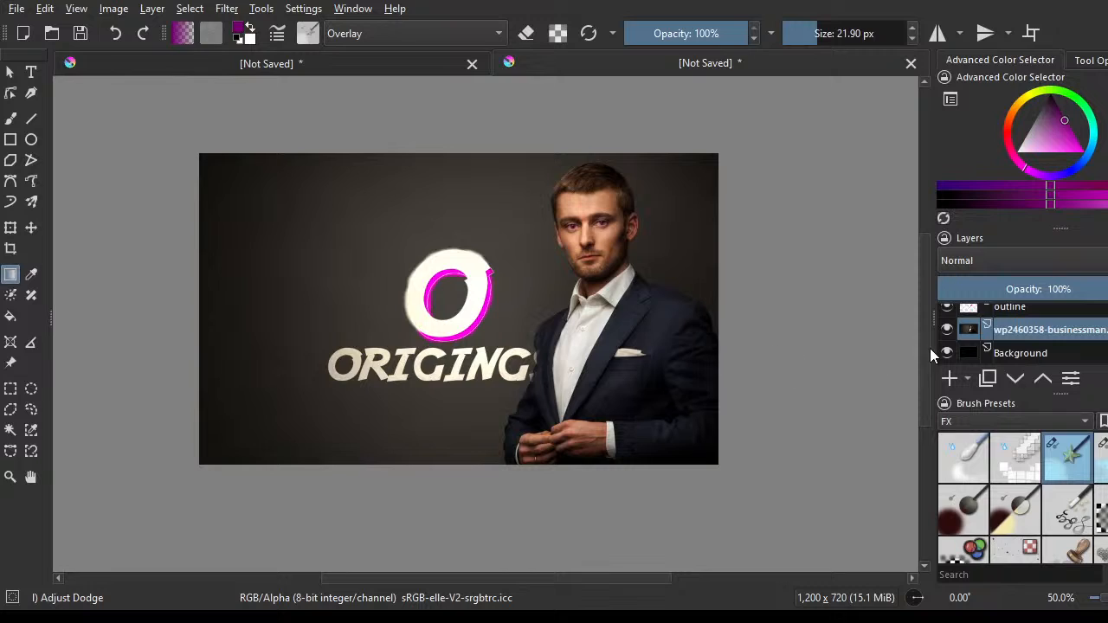
- Add a paint layer above the photo and fill it with a dark magenta gradient fading from the photo's right side towards the logo
left_click(950, 379)
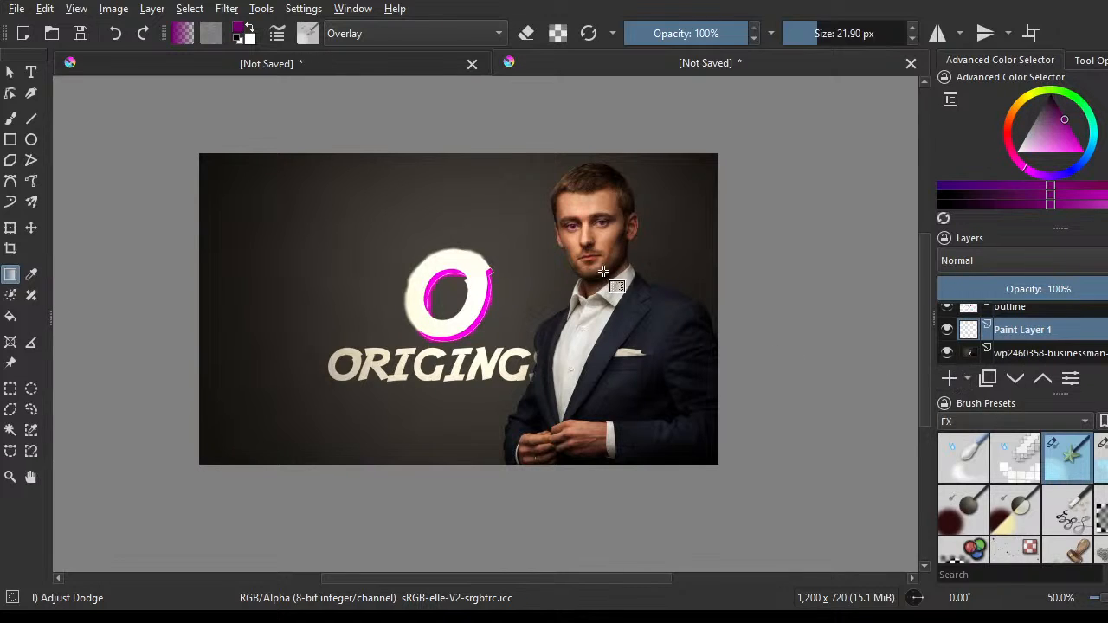
left_click_drag(495, 270, 452, 270)
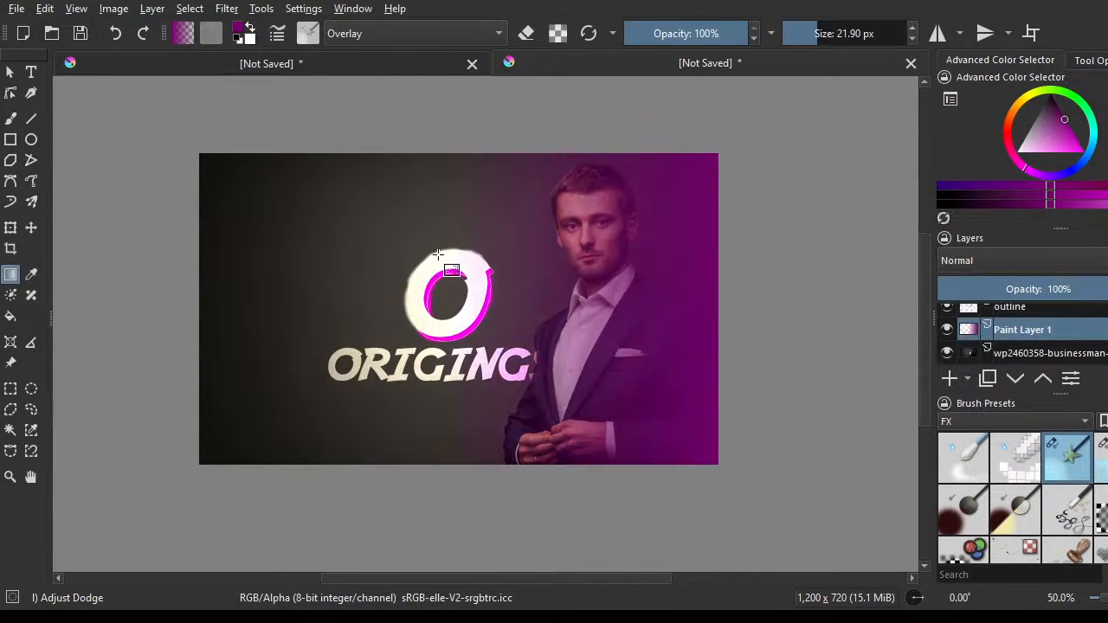
scroll(623, 289, "up", 2)
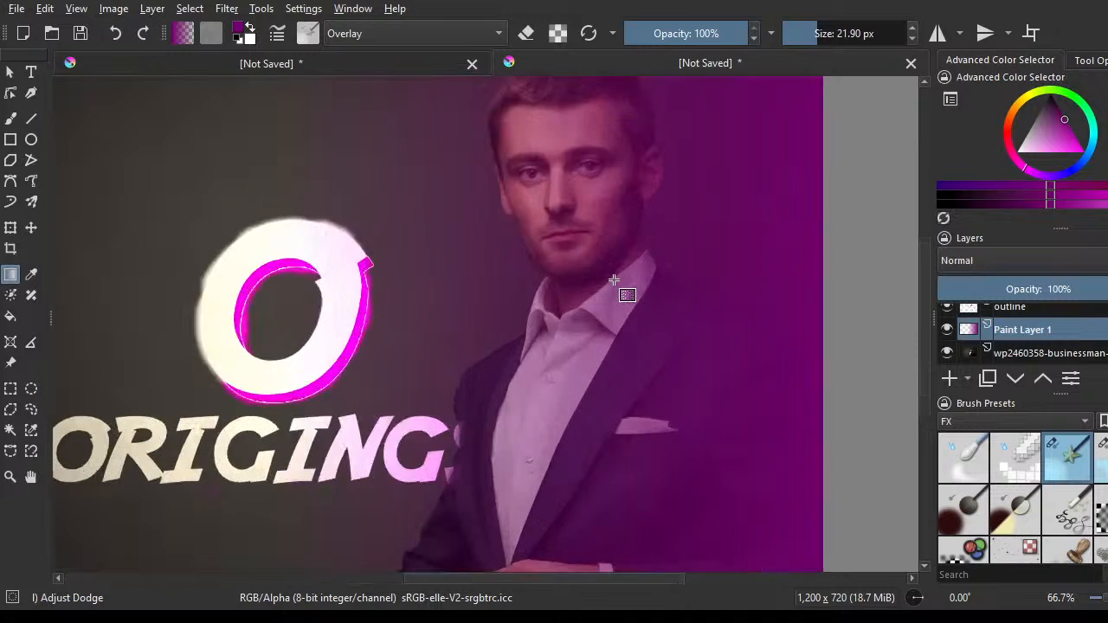
scroll(624, 289, "down", 1)
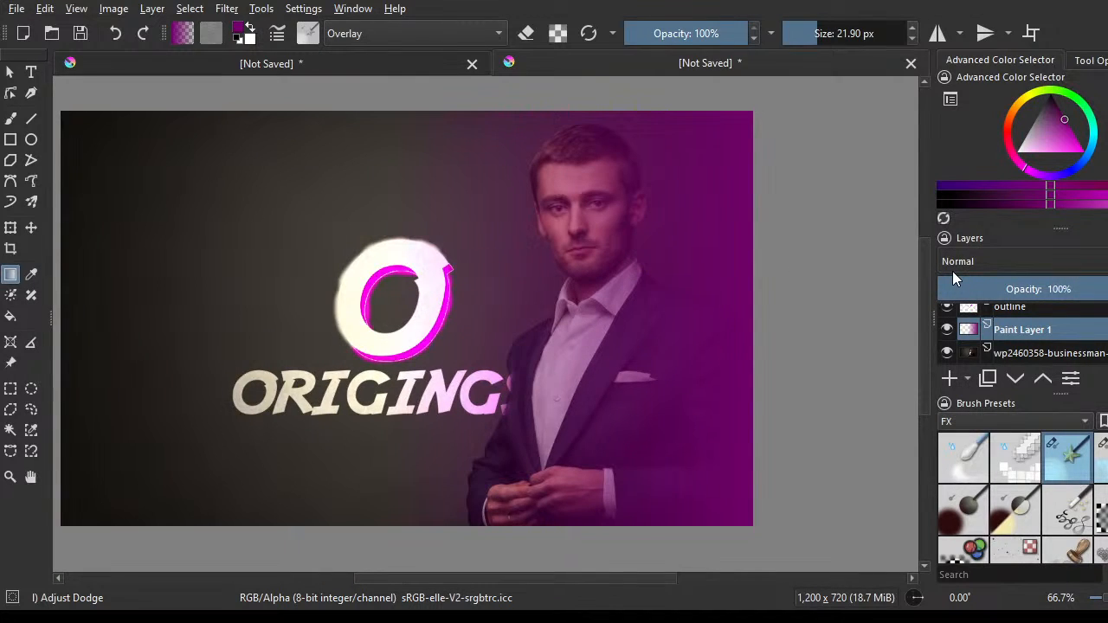
- Set the gradient layer's blending mode to Overlay and its opacity to 56%
left_click(953, 279)
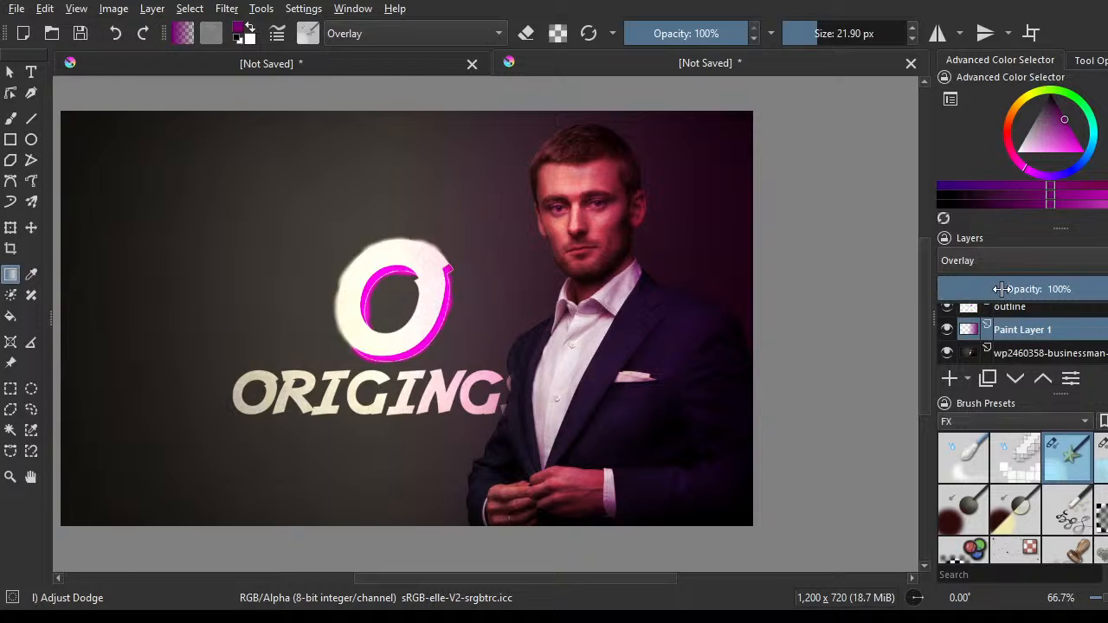
left_click_drag(1002, 289, 979, 297)
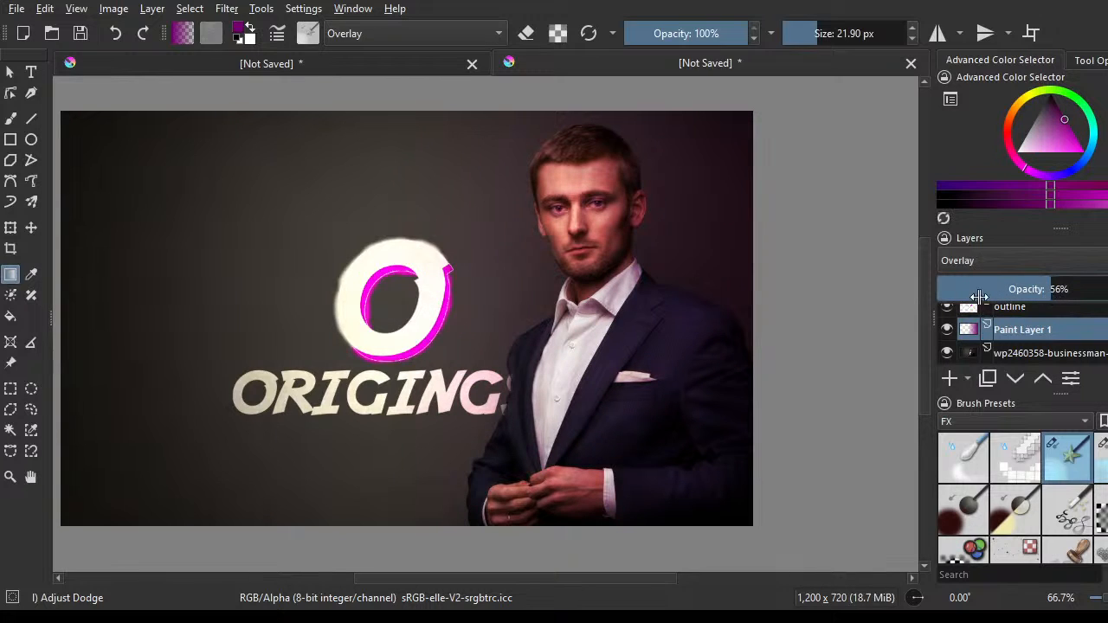
scroll(512, 297, "down", 3)
scroll(401, 306, "up", 1)
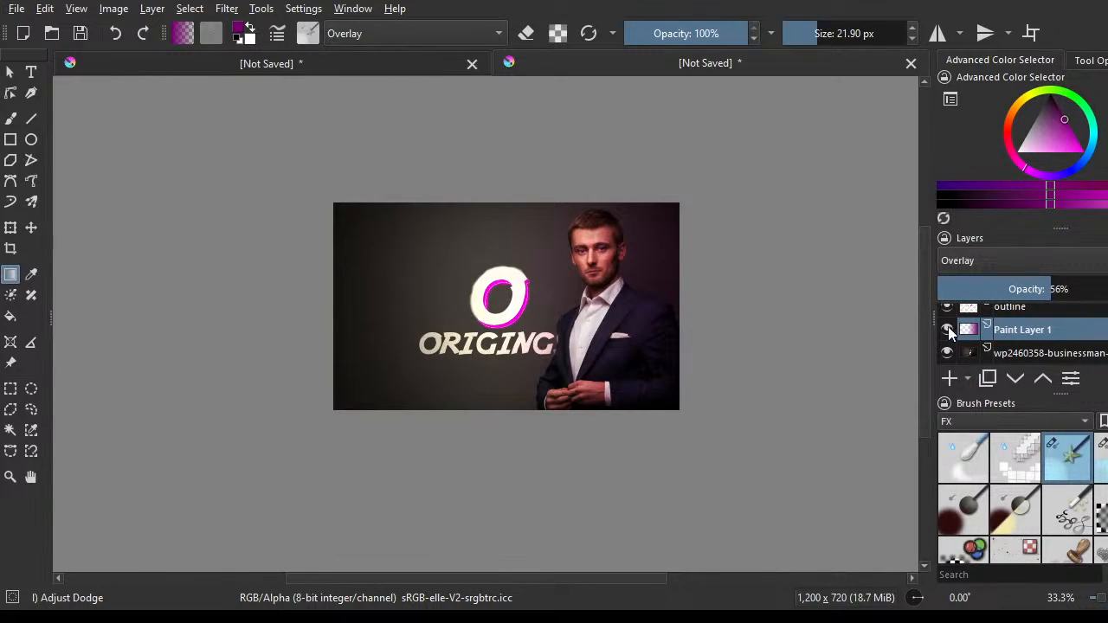
right_click(3, 398)
left_click(8, 393)
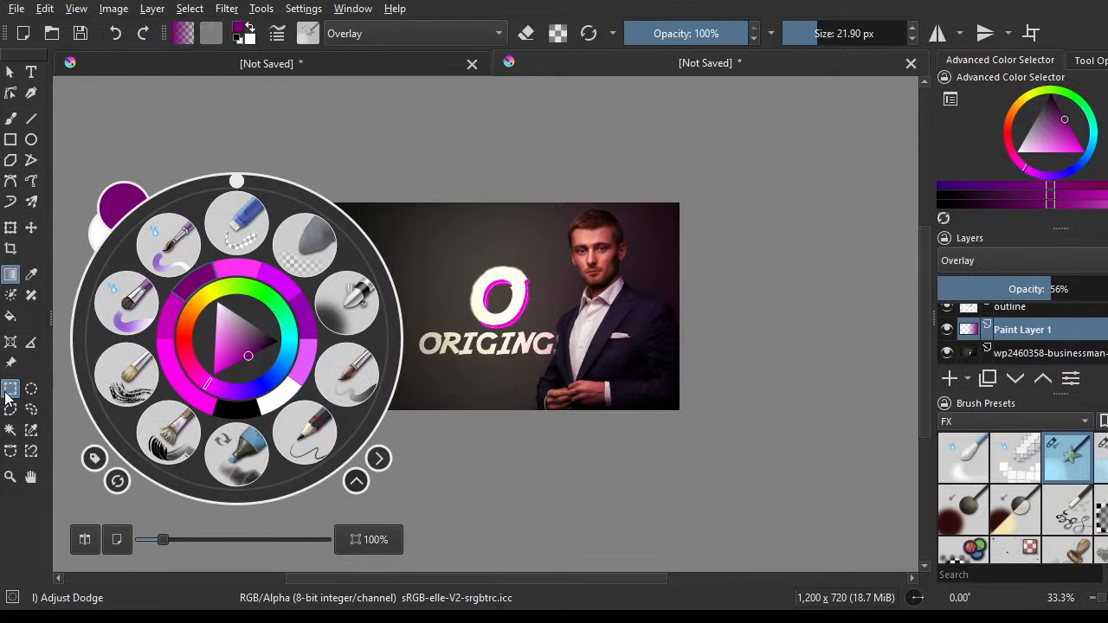
left_click(309, 121)
scroll(556, 262, "up", 1)
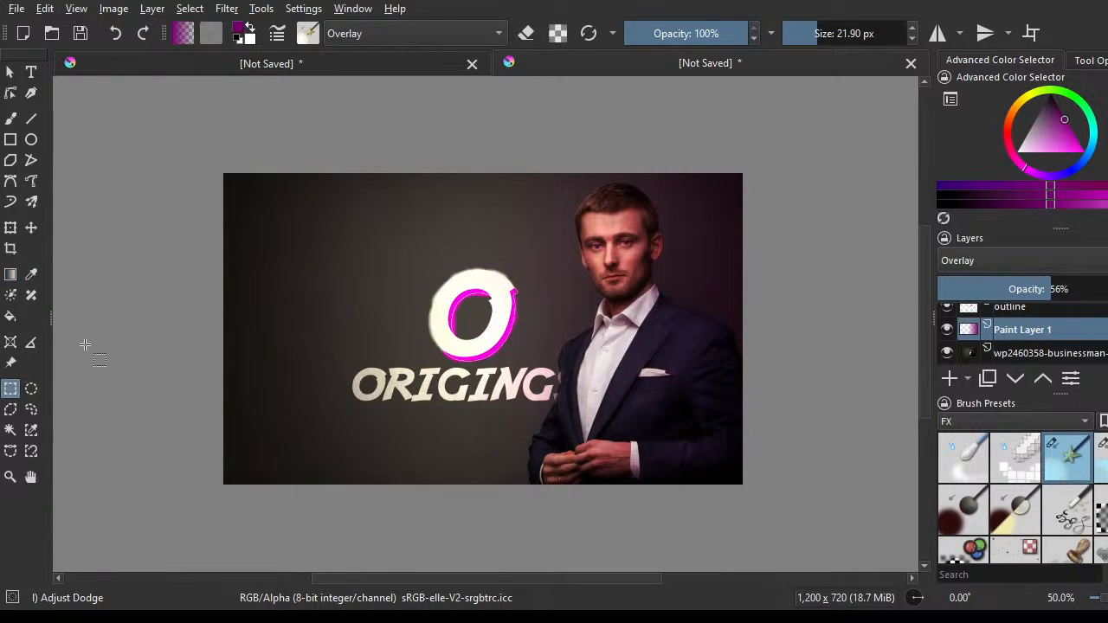
- On the outline layer, select a wedge across the left side of the O with the Bezier Curve Selection and shift it outward
left_click(11, 450)
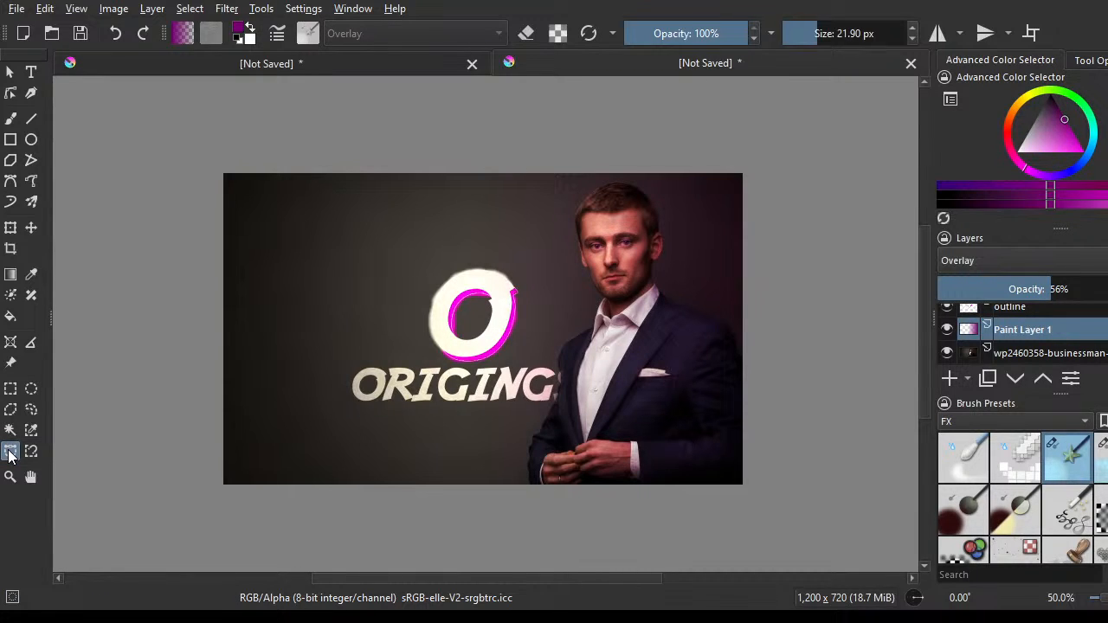
left_click(1027, 312)
scroll(407, 308, "up", 2)
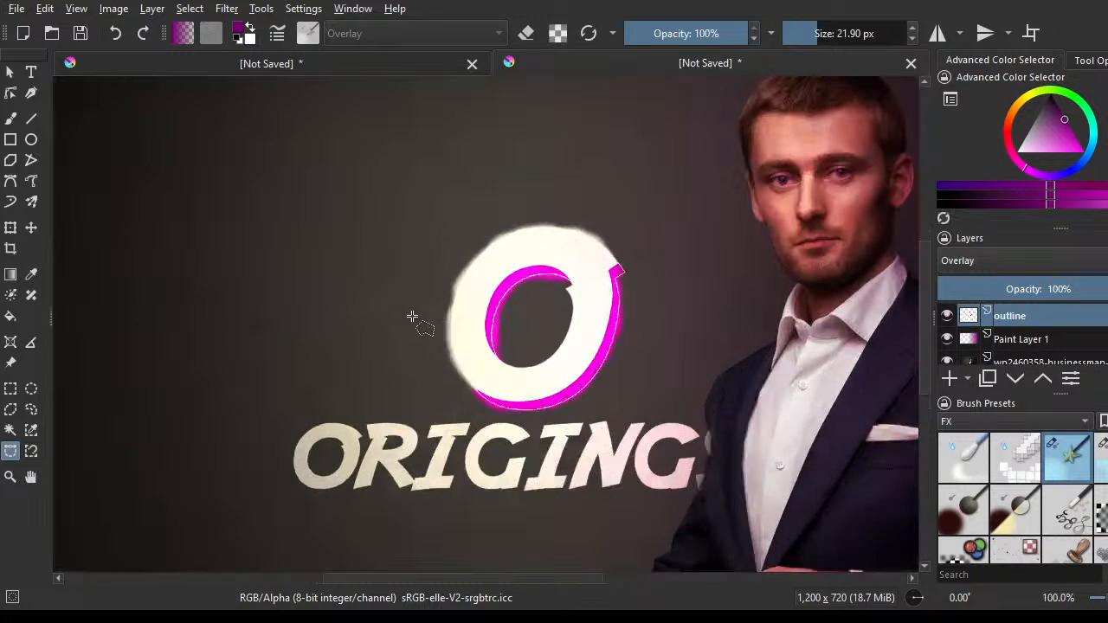
left_click(418, 310)
left_click(504, 343)
left_click(433, 270)
left_click(419, 307)
left_click(30, 229)
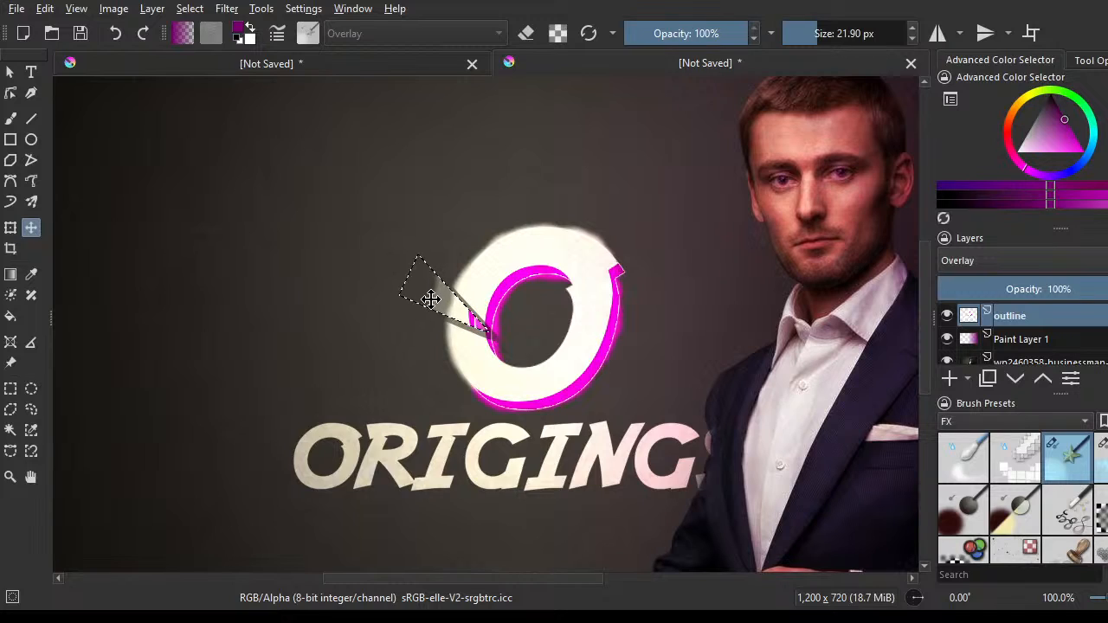
- Select a second wedge at the O's upper left, move it slightly up and outward, and clear the selection
left_click(11, 452)
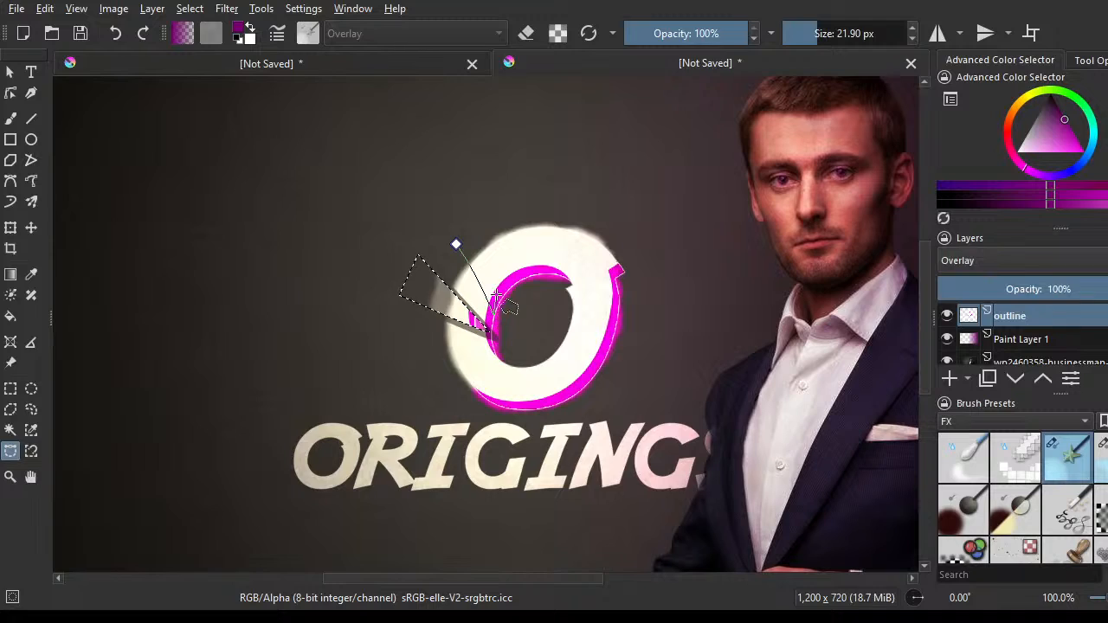
left_click(493, 233)
left_click(456, 245)
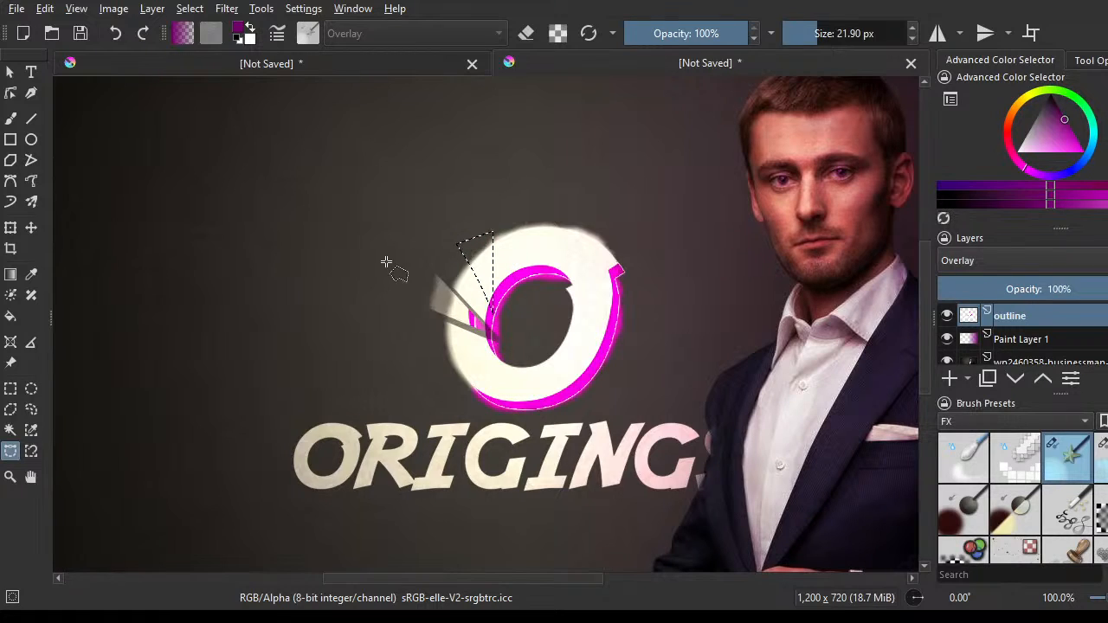
left_click(30, 227)
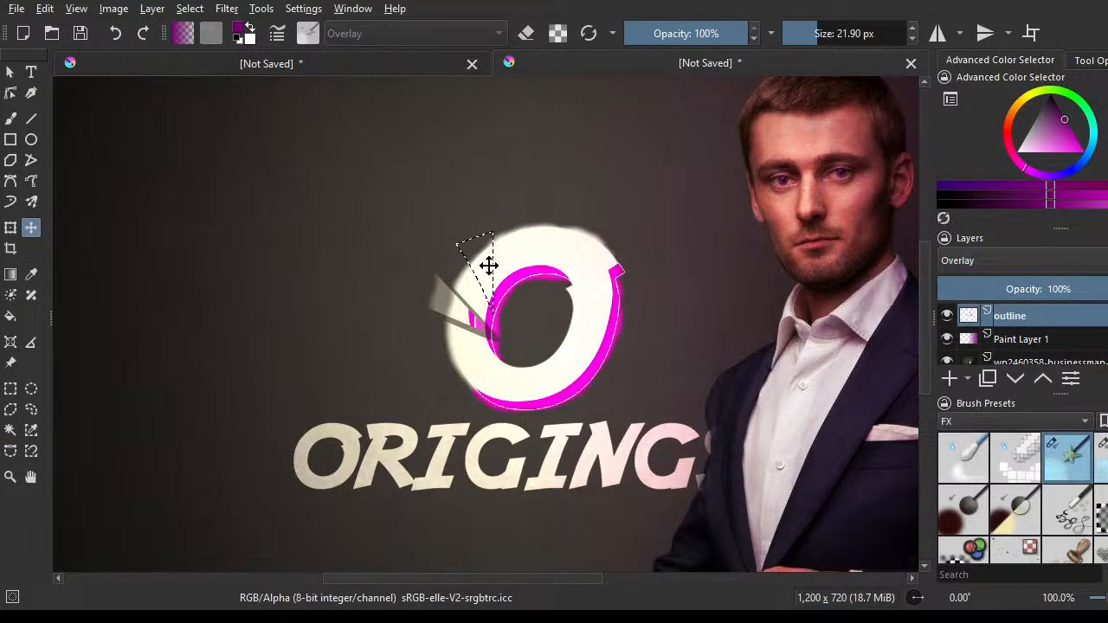
left_click_drag(491, 265, 486, 258)
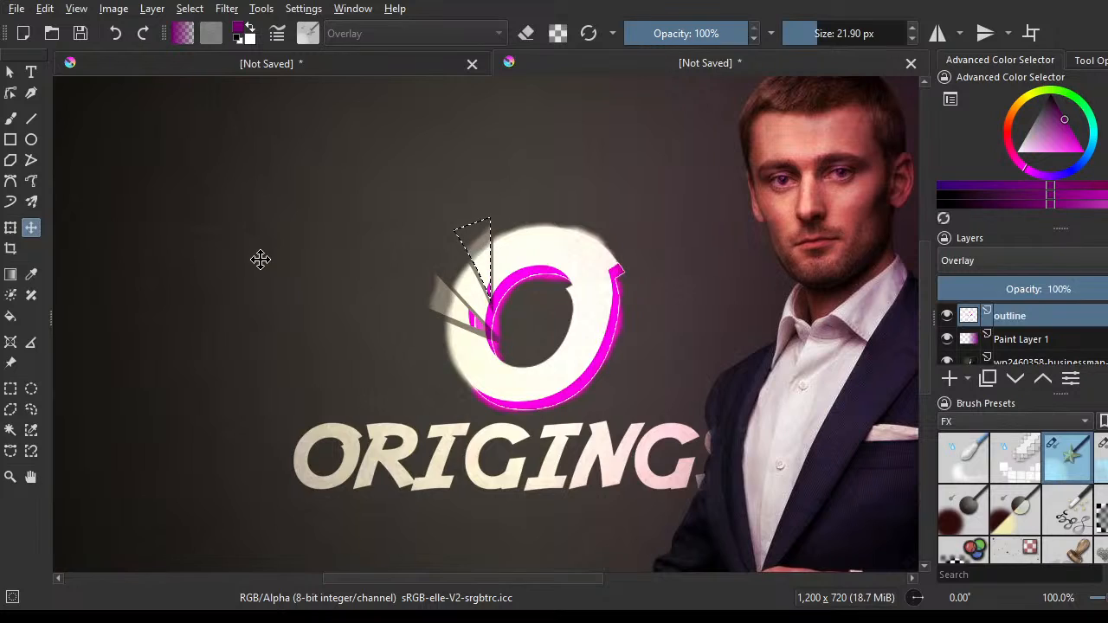
scroll(261, 264, "down", 2)
left_click(10, 389)
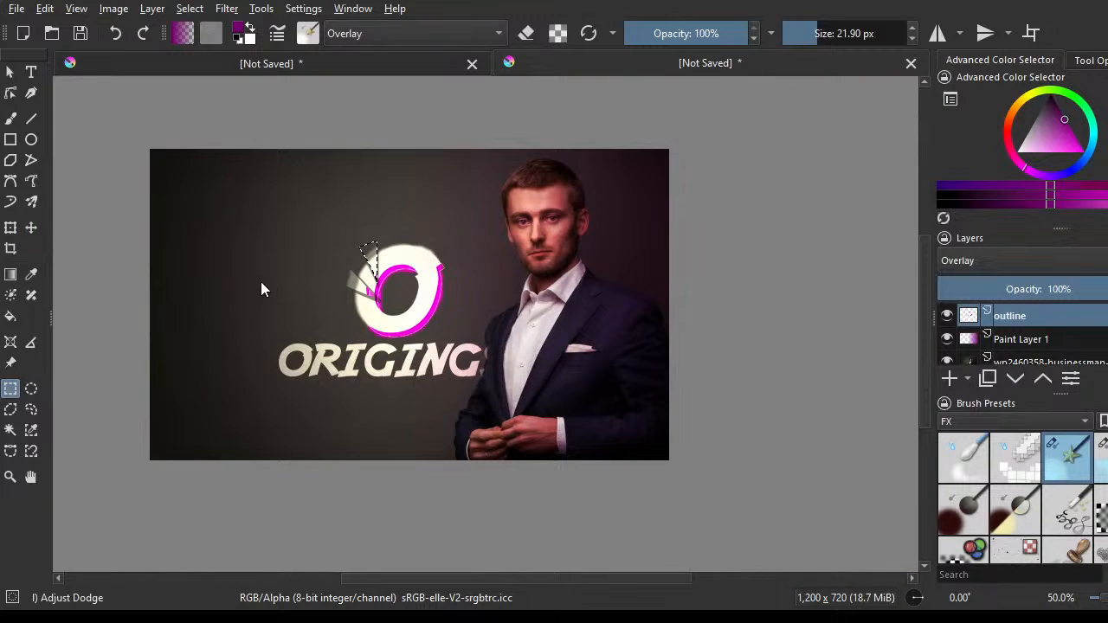
scroll(238, 254, "down", 2)
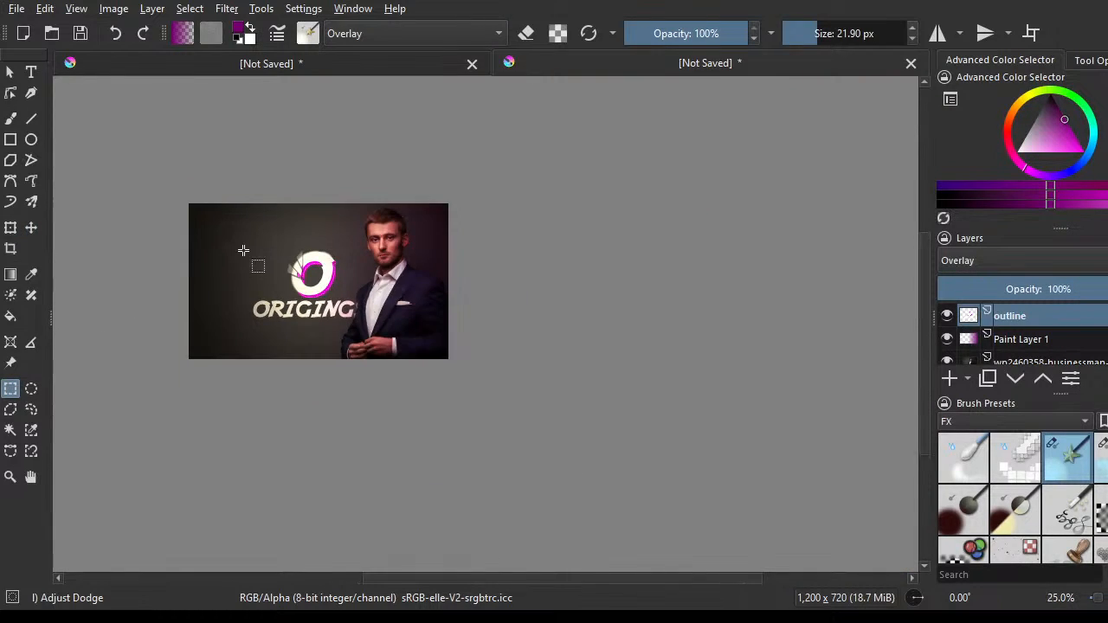
scroll(243, 250, "up", 2)
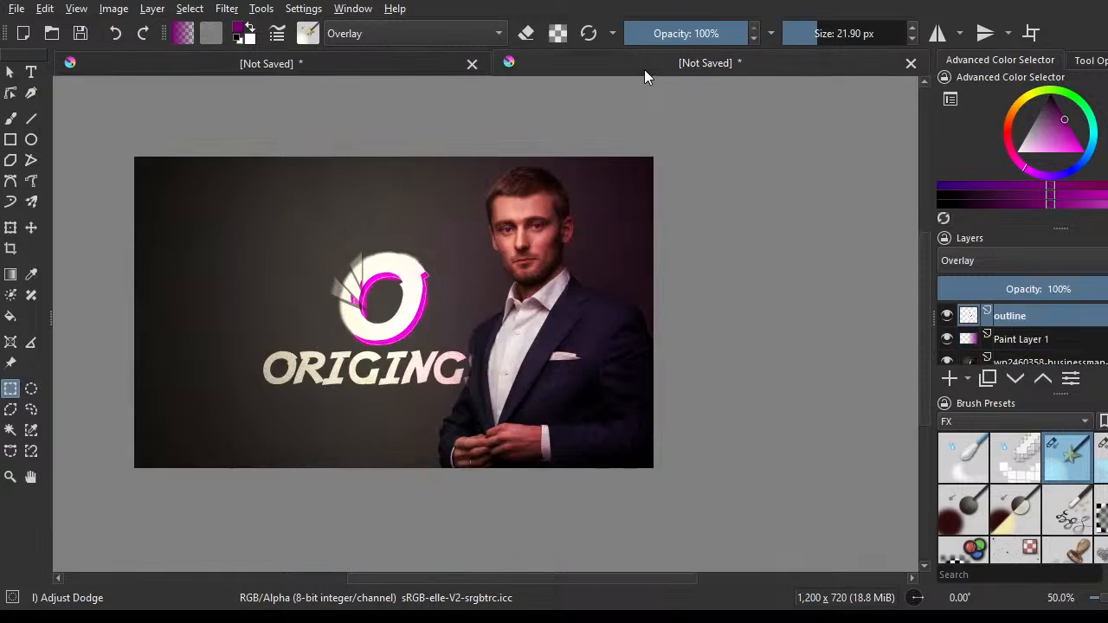
- Lower the opacity of the magenta gradient layer, Paint Layer 1, to 36%
left_click(1015, 339)
left_click_drag(1052, 288, 1013, 292)
scroll(534, 278, "down", 1)
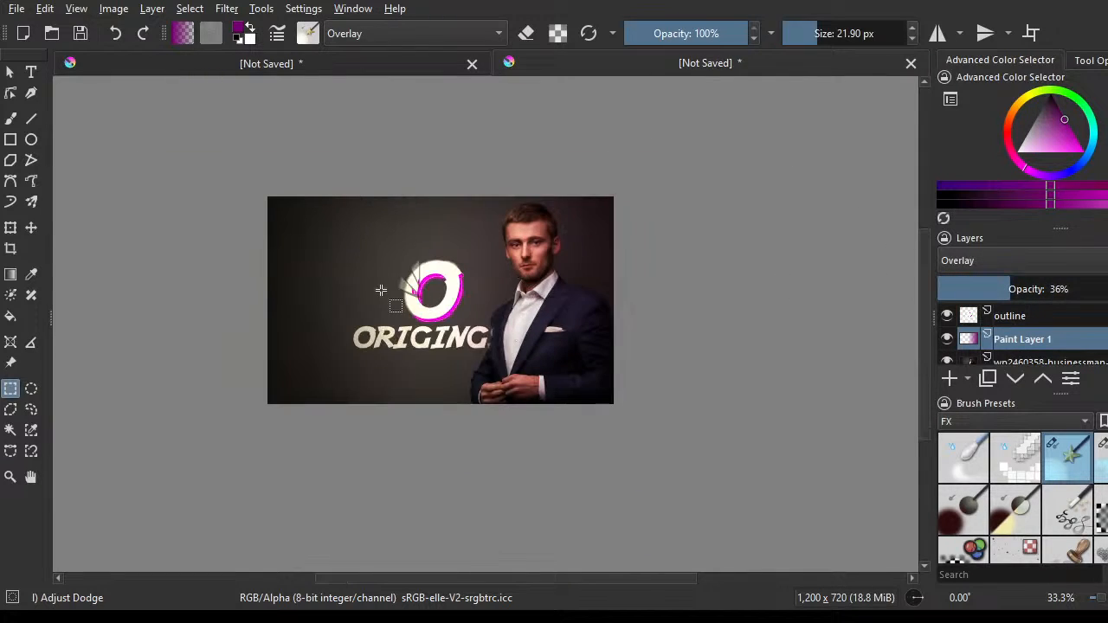
scroll(384, 285, "up", 1)
left_click_drag(485, 586, 489, 587)
scroll(563, 388, "up", 1)
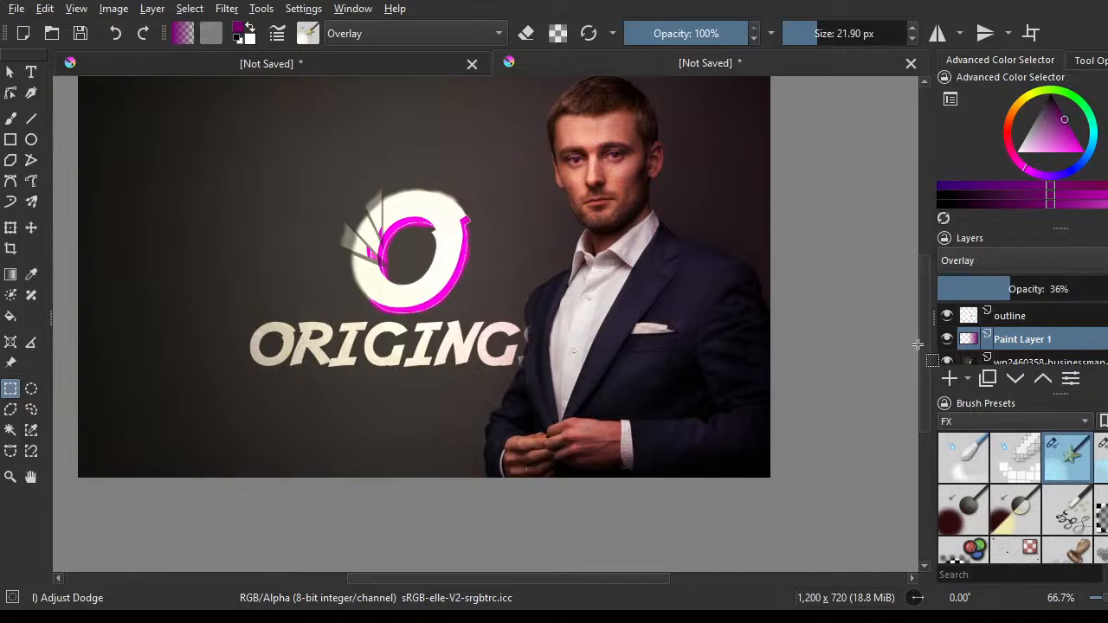
left_click_drag(928, 344, 906, 319)
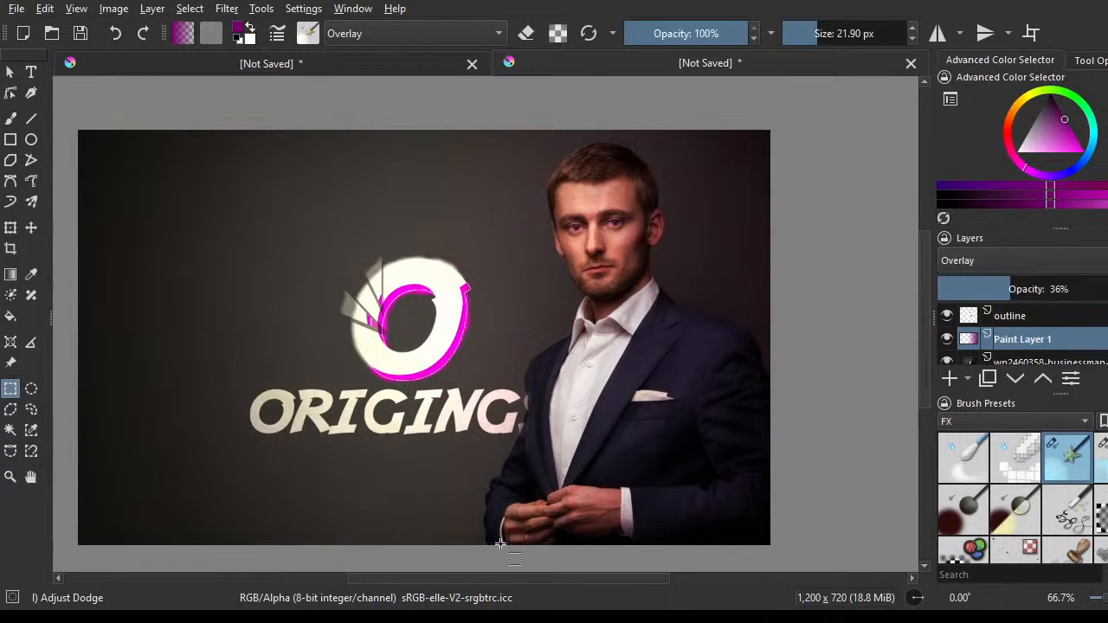
left_click_drag(497, 579, 478, 580)
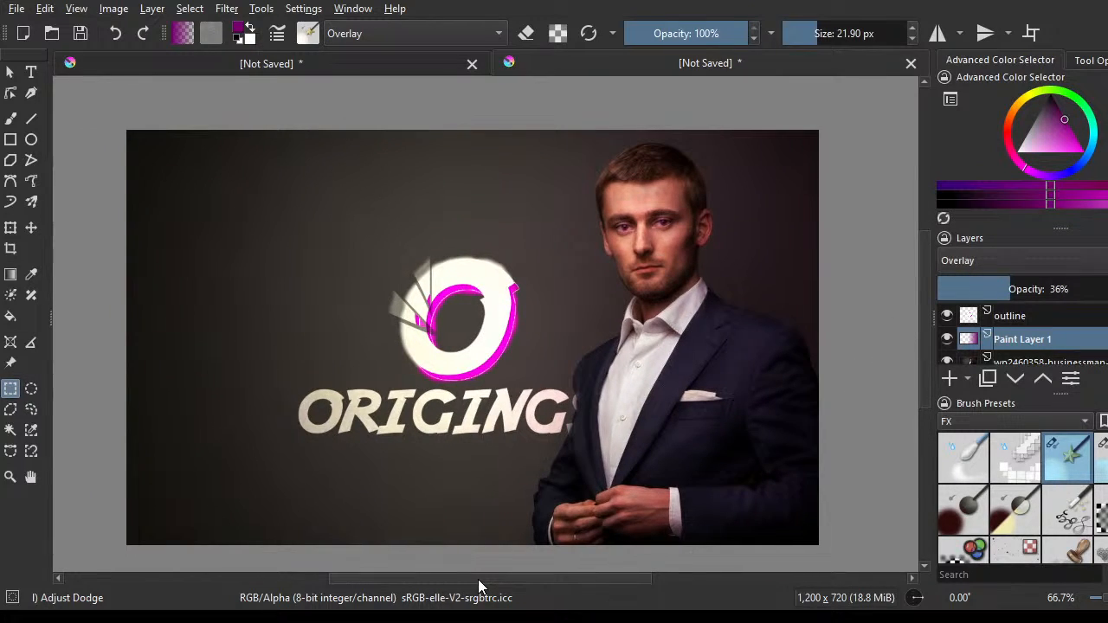